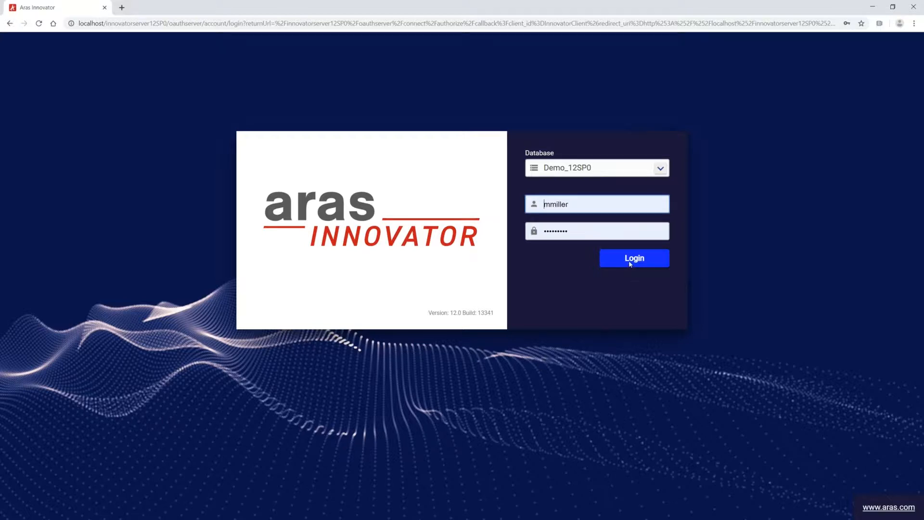
Log in to the Demo_12SP0 database and sort the InBasket tasks by start date in ascending order.
click(632, 263)
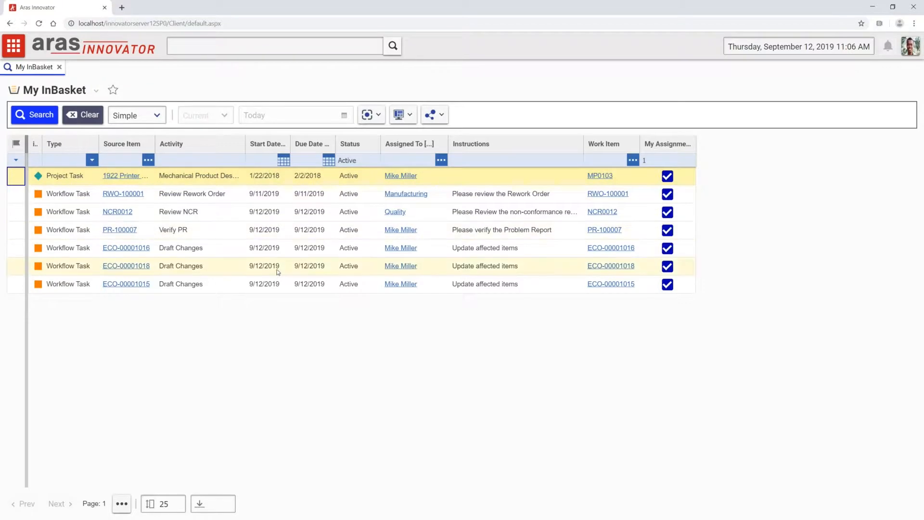
click(268, 147)
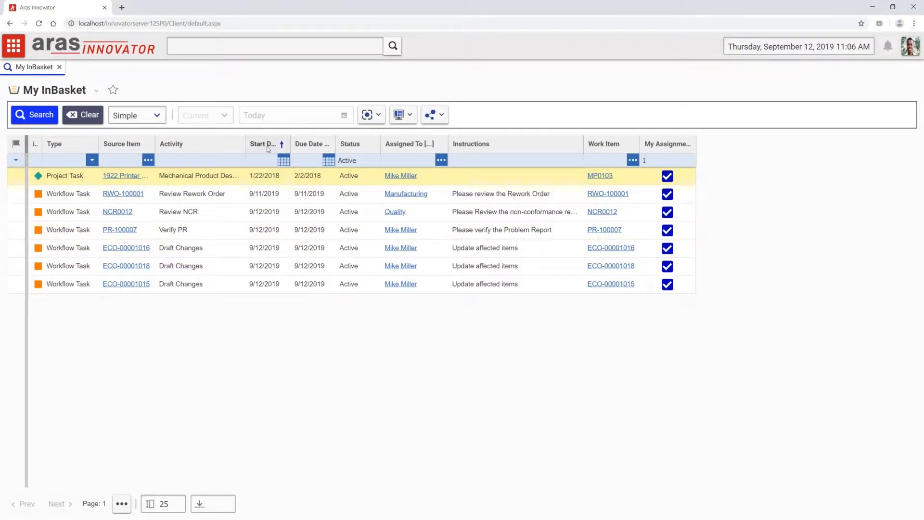
click(269, 146)
click(268, 146)
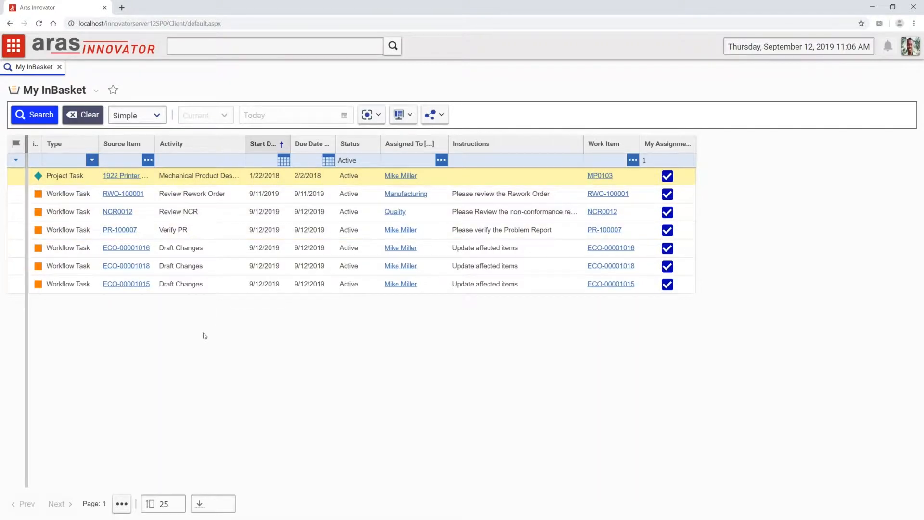
Filter the InBasket by the status Pending and look through the listed tasks.
click(347, 160)
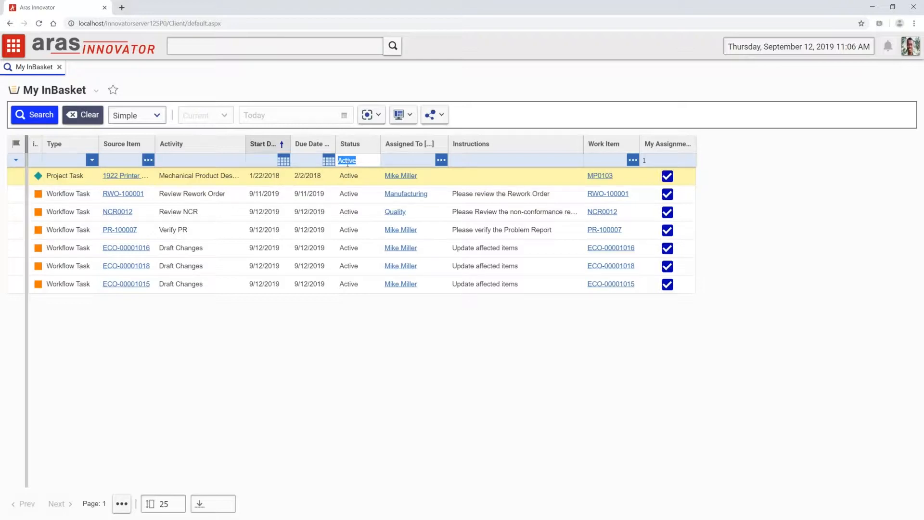
text(Pending)
key(Return)
scroll(270, 260, down, 3)
scroll(274, 238, up, 3)
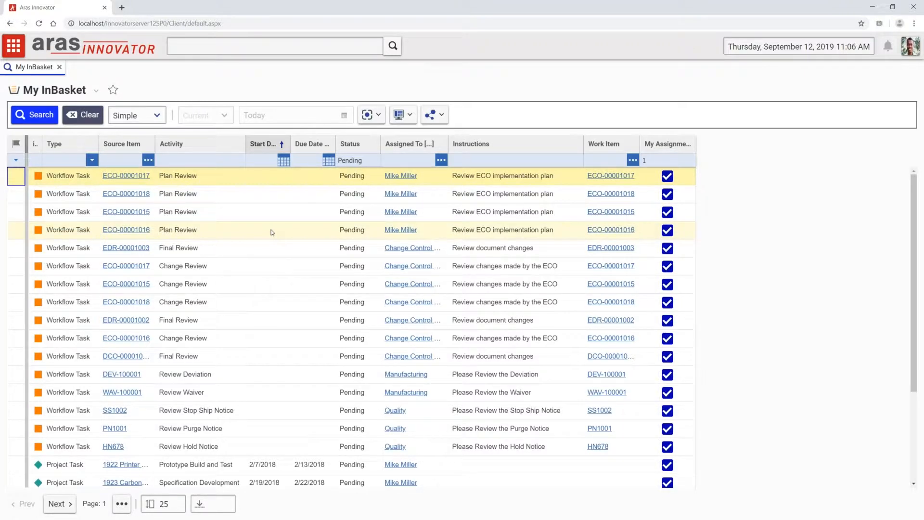
Filter the InBasket by the status complete.
click(345, 160)
text(complete)
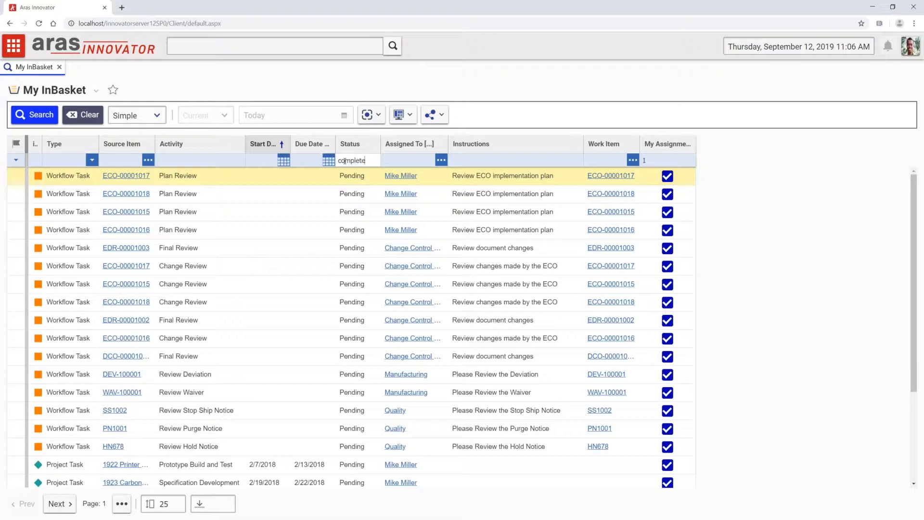
key(Return)
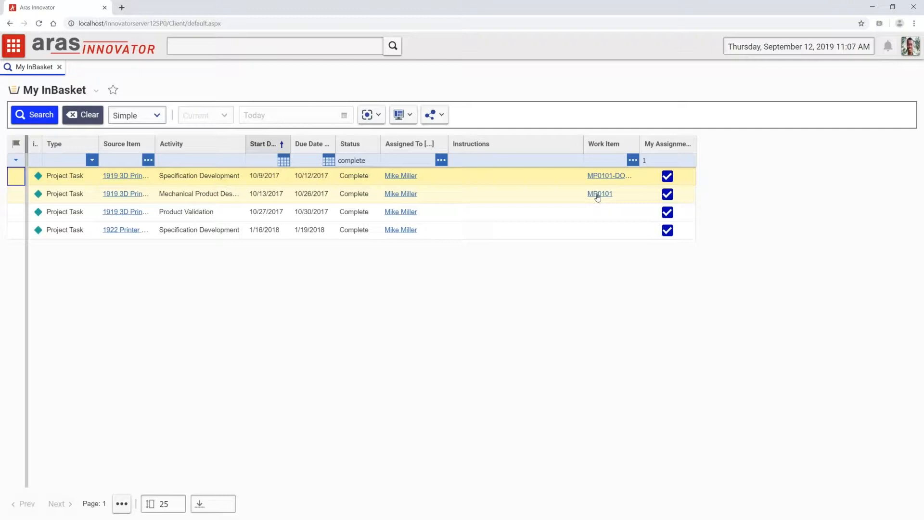
Set the InBasket status filter back to active and rerun the search.
click(355, 160)
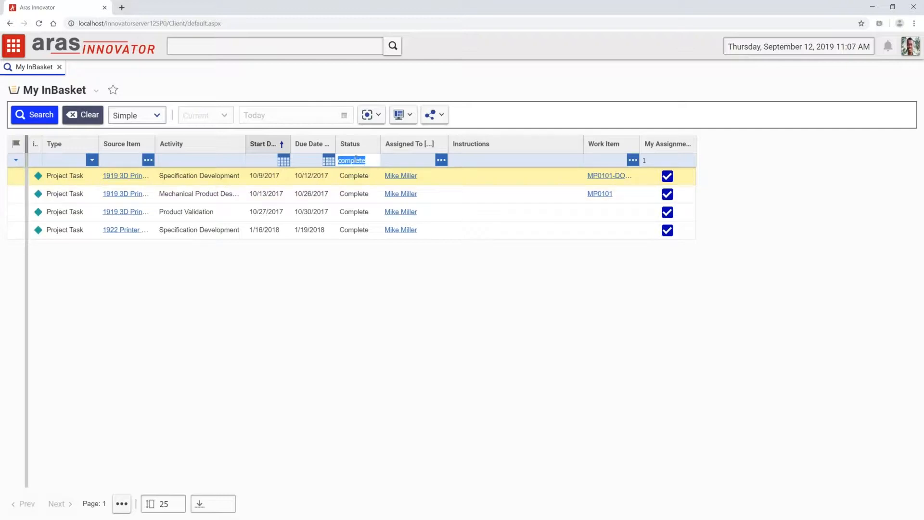
text(aa)
key(BackSpace)
text(ctive)
key(Return)
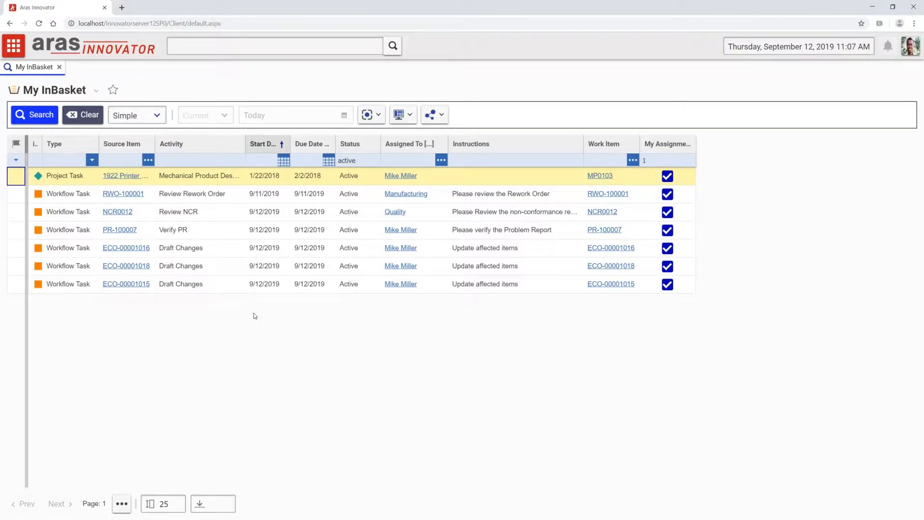
View the workflow map and Workflow History Report for the ECO-00001015 task, and close both.
double_click(144, 284)
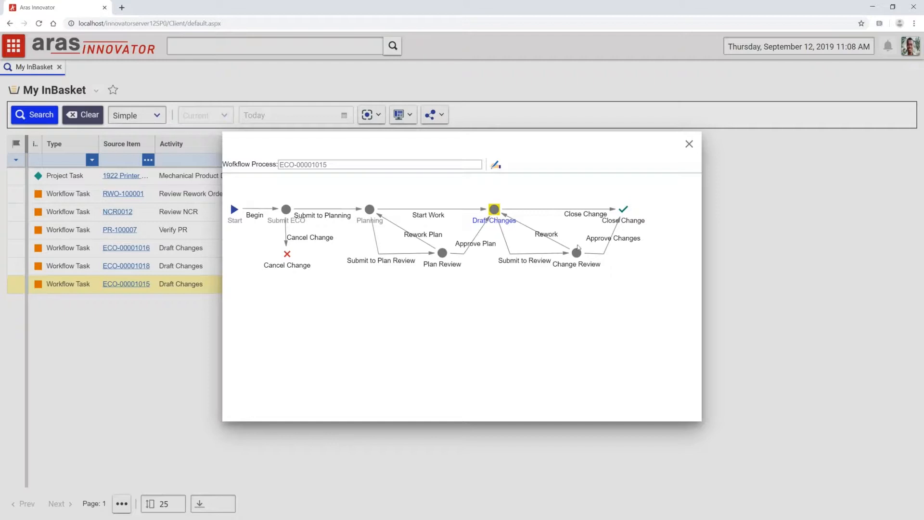
click(501, 165)
drag(501, 143, 590, 181)
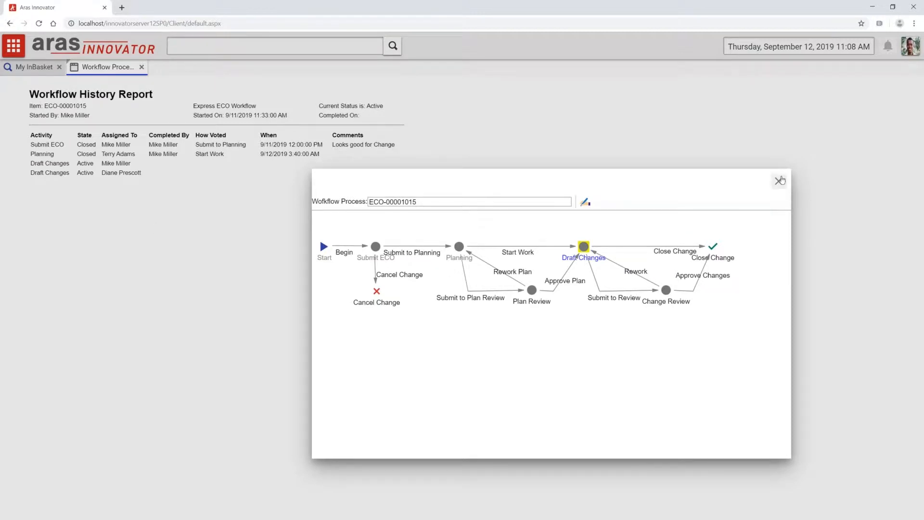
click(780, 181)
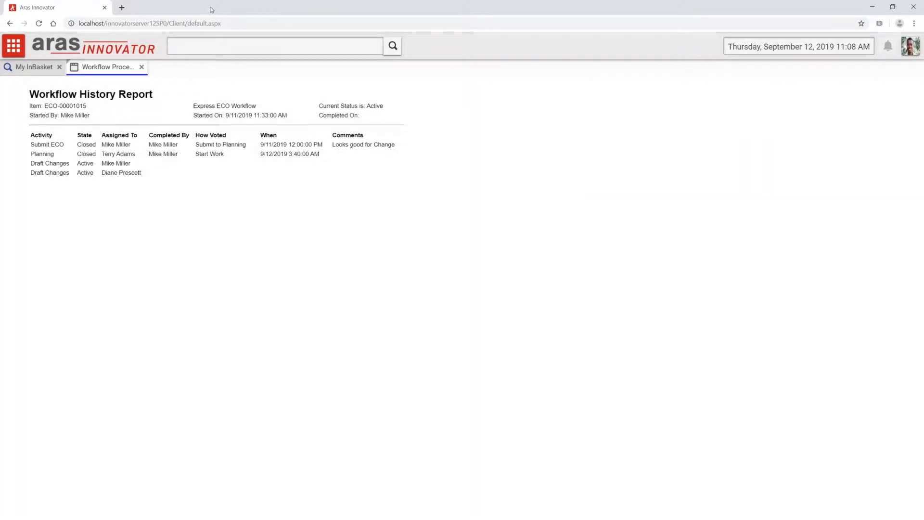
click(141, 67)
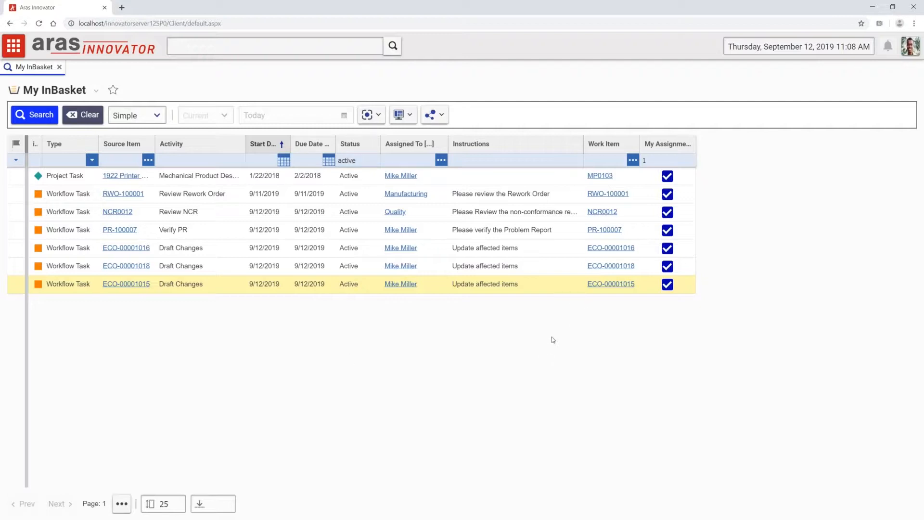
Open work item ECO-00001015 and examine its Impact Matrix with the ECO form section collapsed.
click(614, 285)
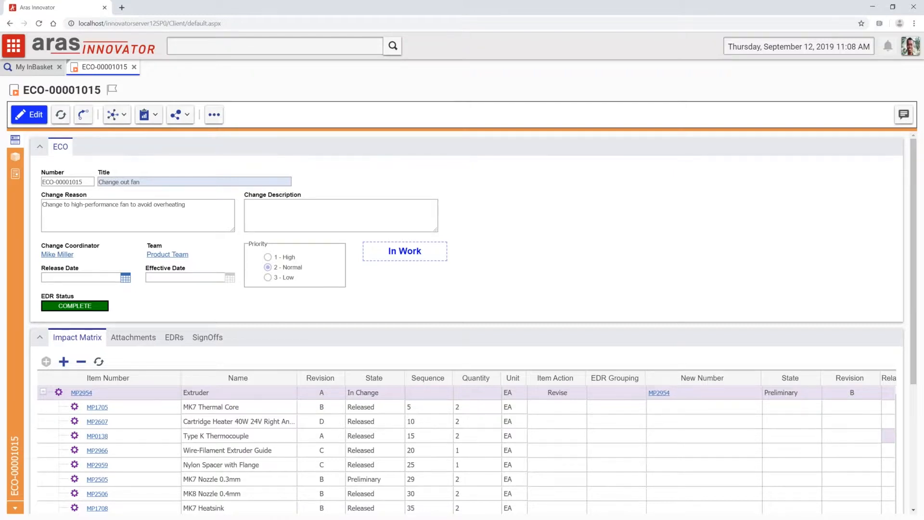
click(42, 147)
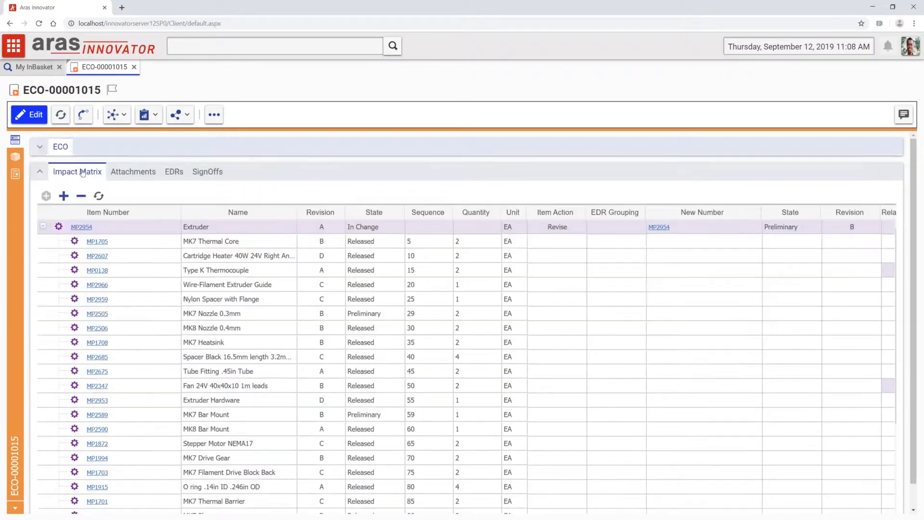
click(40, 146)
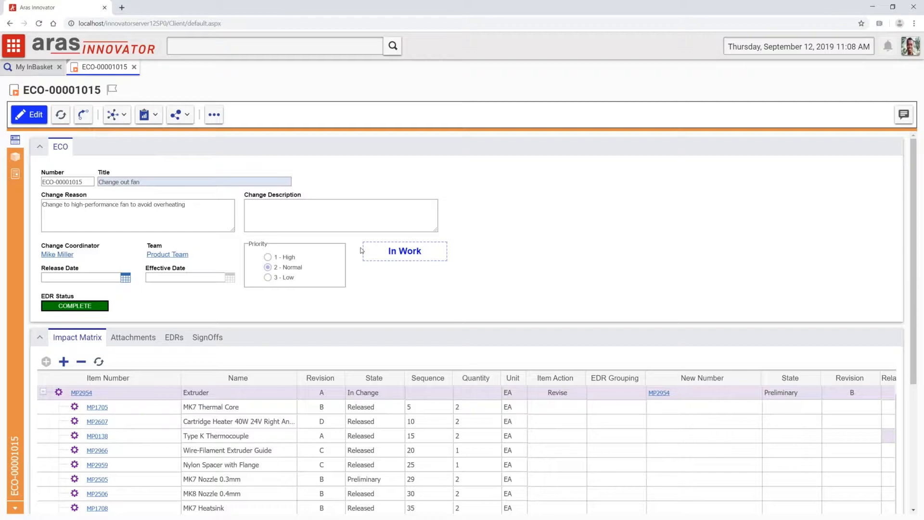
click(39, 149)
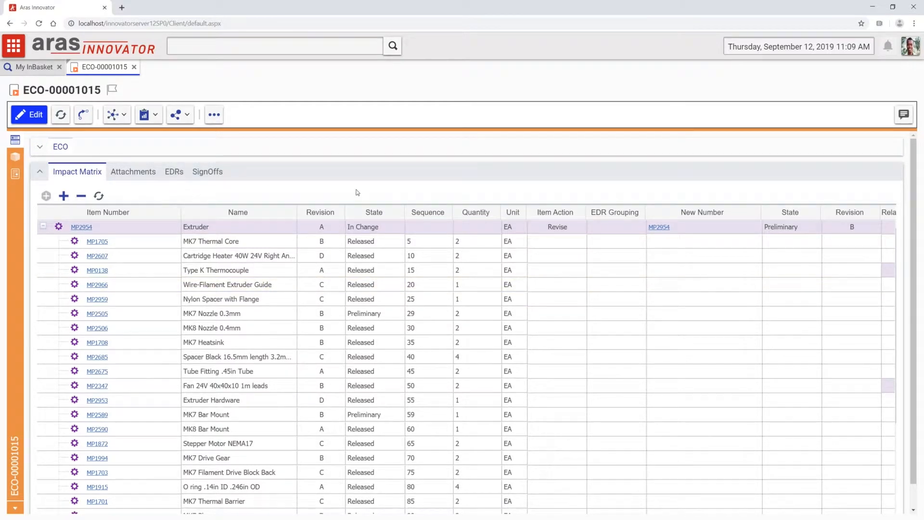
click(422, 223)
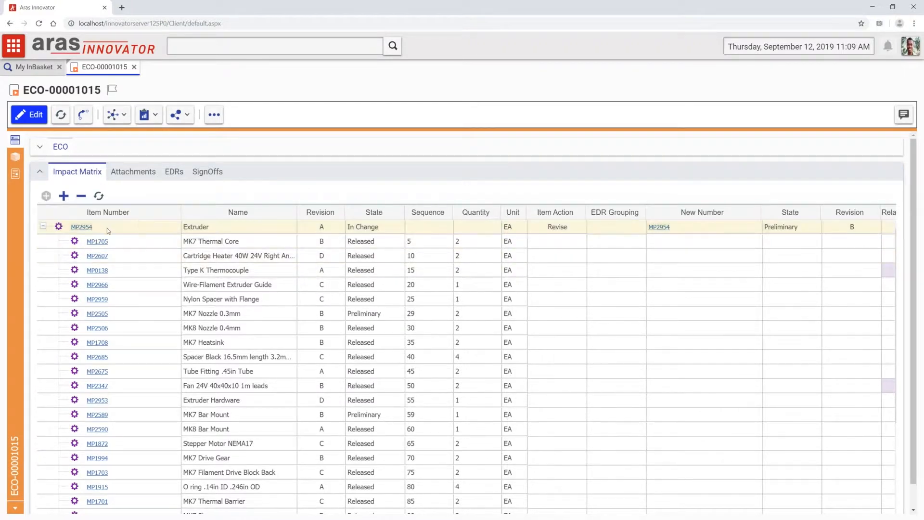
scroll(151, 369, down, 4)
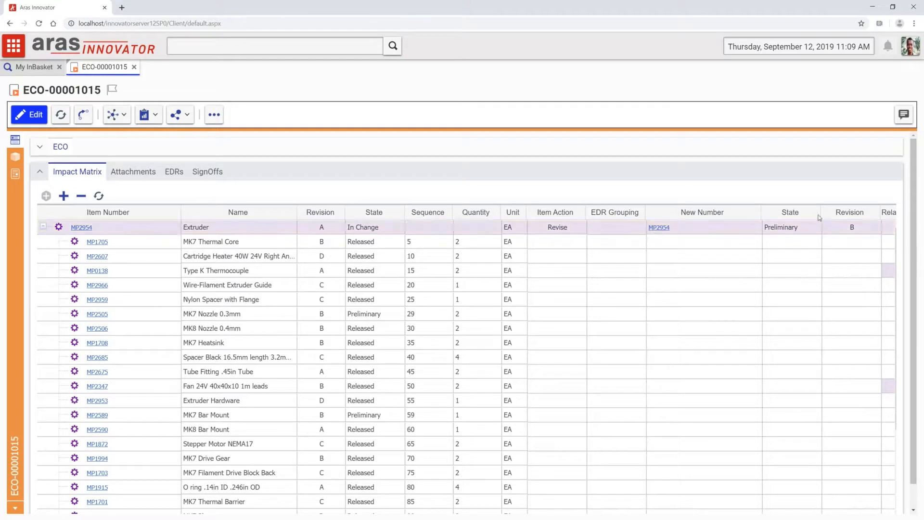
Open the new revision of Extruder part MP2954 from the Impact Matrix and display its BOM Structure with the part form collapsed.
click(663, 232)
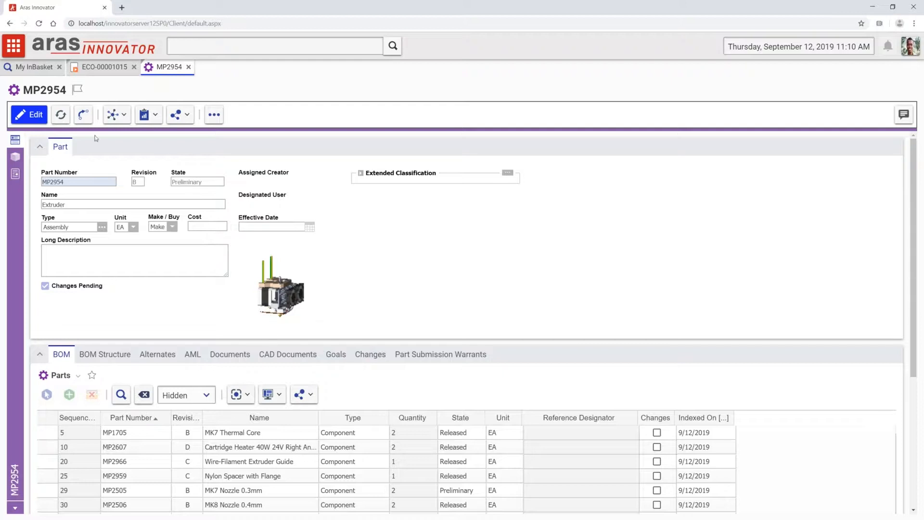
click(38, 145)
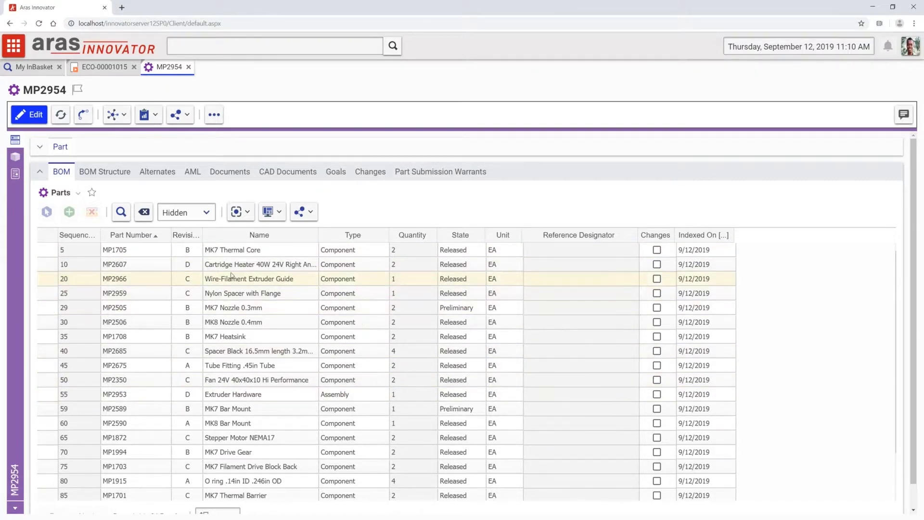
click(125, 173)
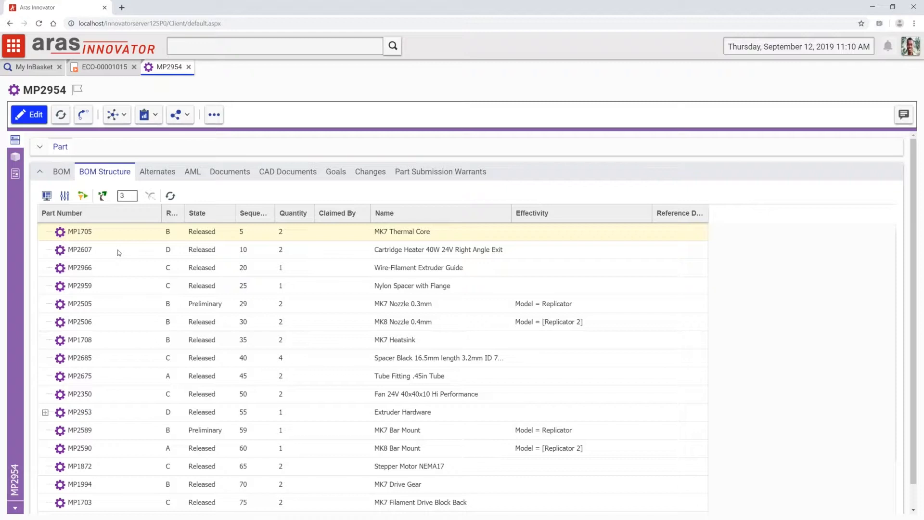
Expand the MP2953 Extruder Hardware assembly in the BOM Structure and review its components.
click(45, 412)
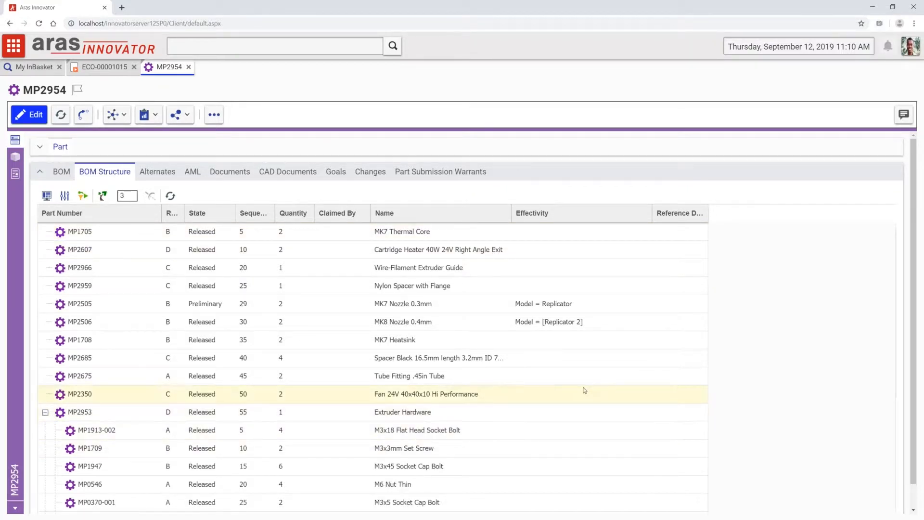
scroll(573, 380, down, 3)
scroll(571, 380, up, 3)
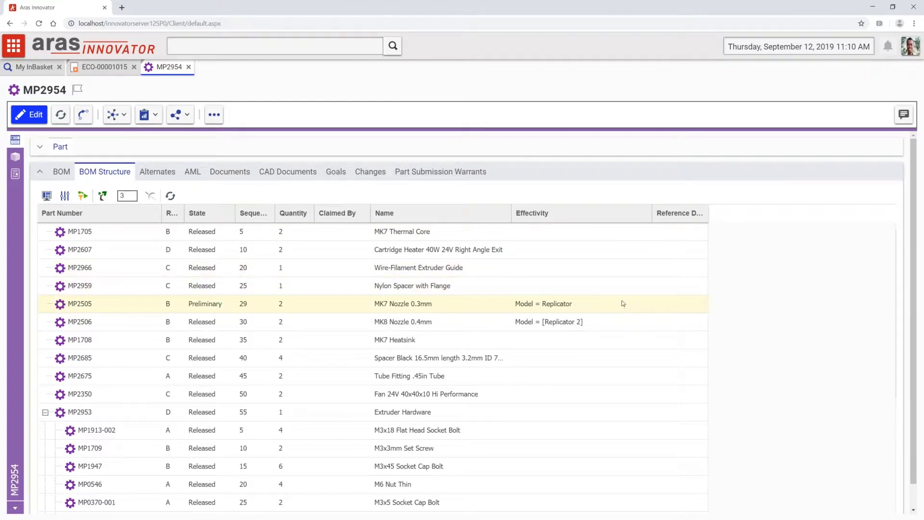
scroll(591, 317, down, 3)
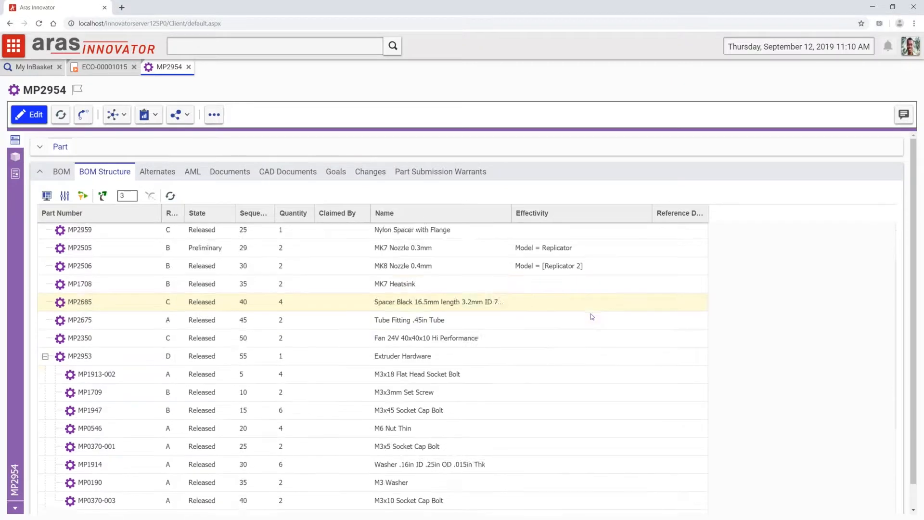
scroll(591, 316, down, 5)
scroll(591, 316, up, 8)
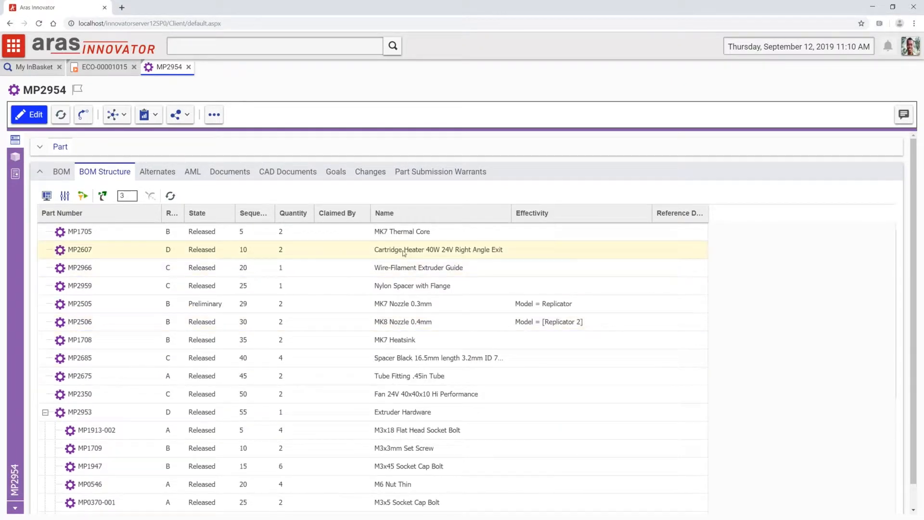
Generate the Multilevel BOM Report for MP2954, review it from start to end, and close it.
click(158, 115)
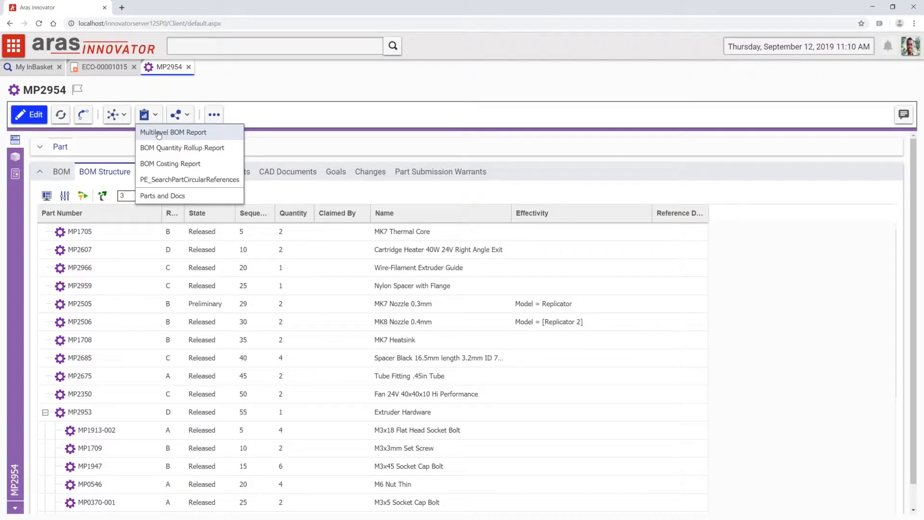
click(159, 136)
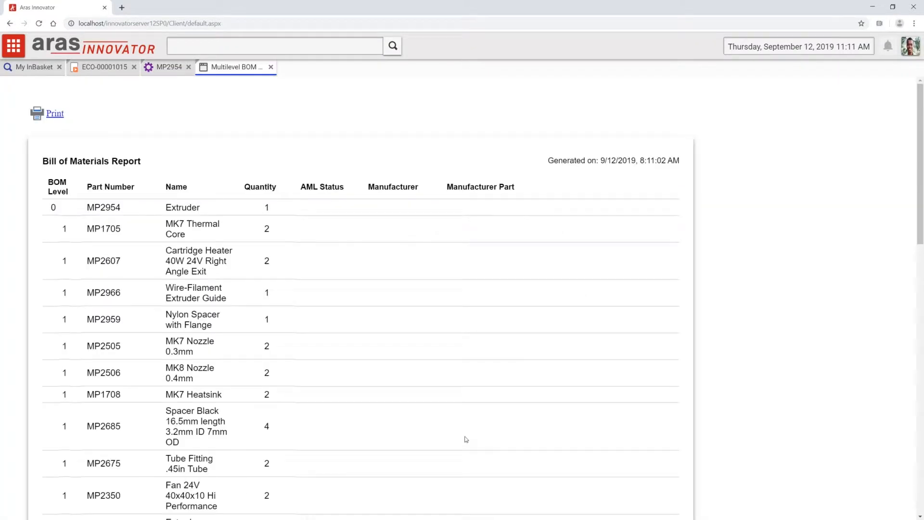
scroll(463, 437, down, 3)
scroll(463, 438, down, 5)
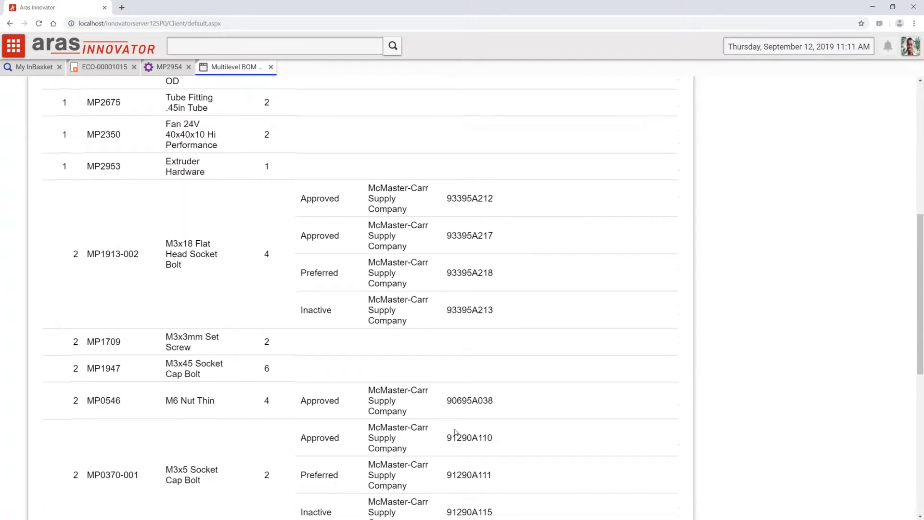
scroll(461, 433, up, 3)
scroll(457, 432, down, 1)
scroll(454, 433, down, 10)
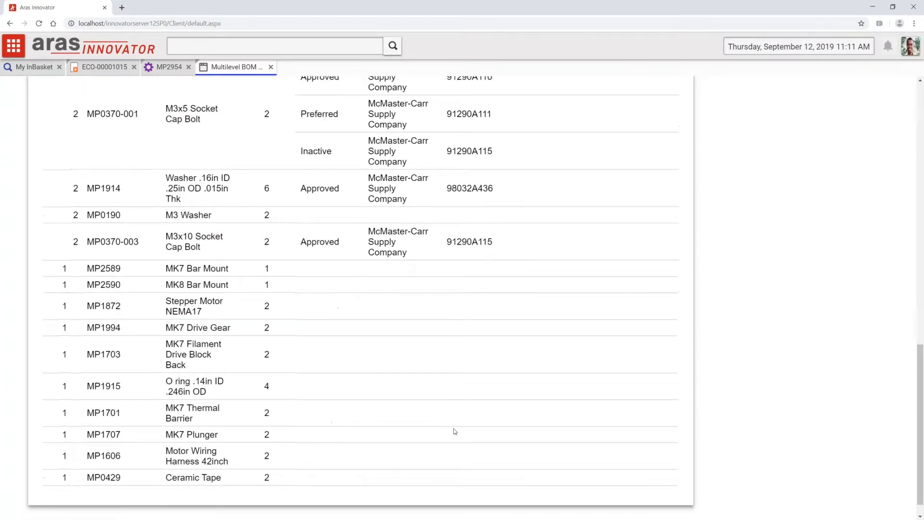
scroll(455, 432, up, 14)
click(271, 67)
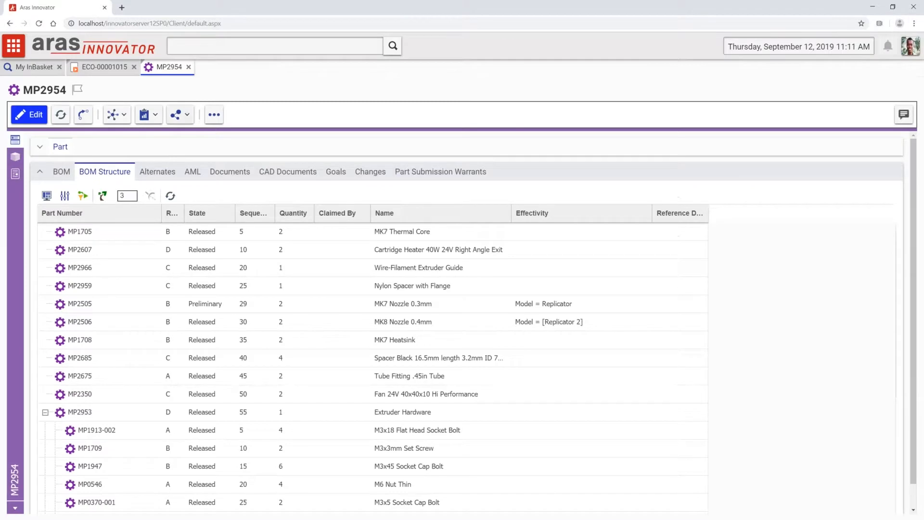
Display the documents attached to Extruder part MP2954.
click(127, 250)
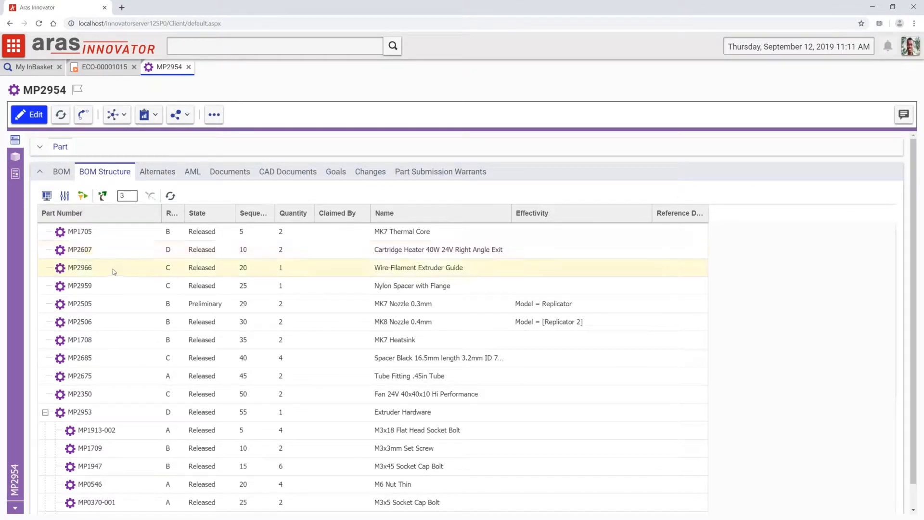
click(318, 263)
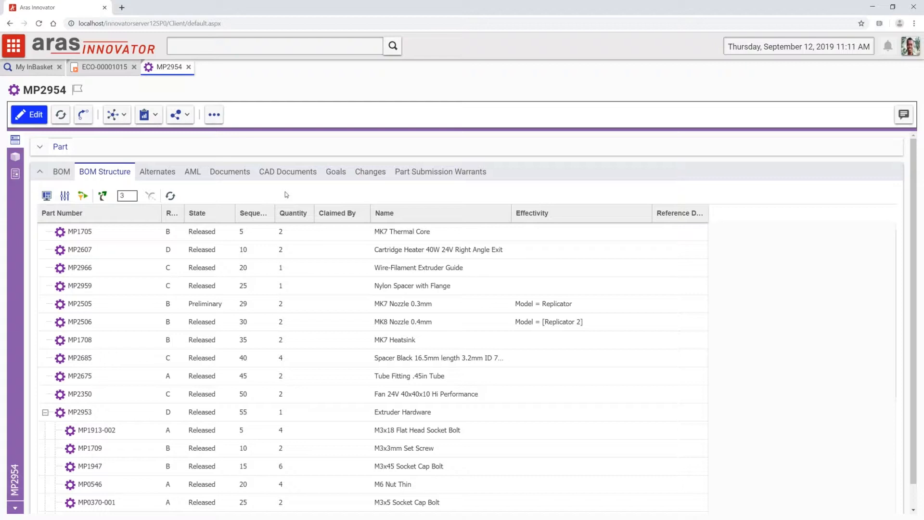
click(229, 171)
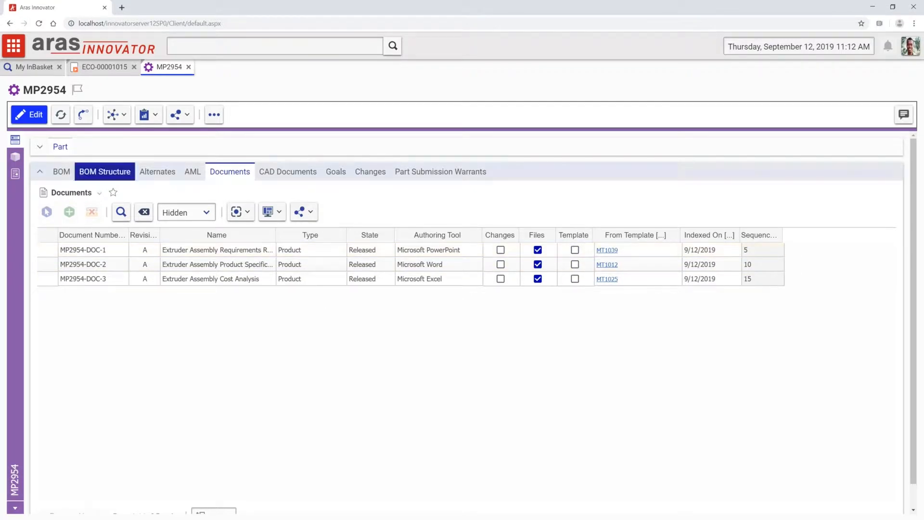
Open the Extruder Assembly Product Specification file of MP2954-DOC-2 in the viewer and look through its first pages.
click(15, 176)
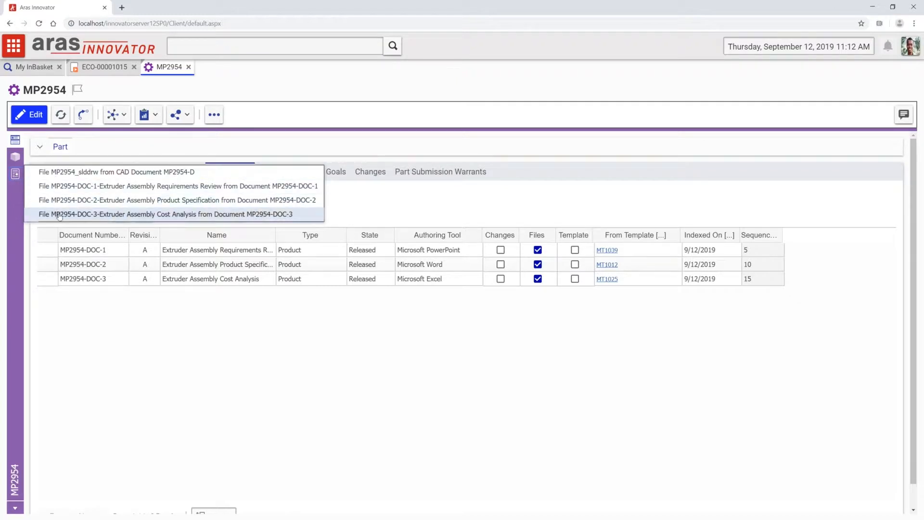
click(73, 200)
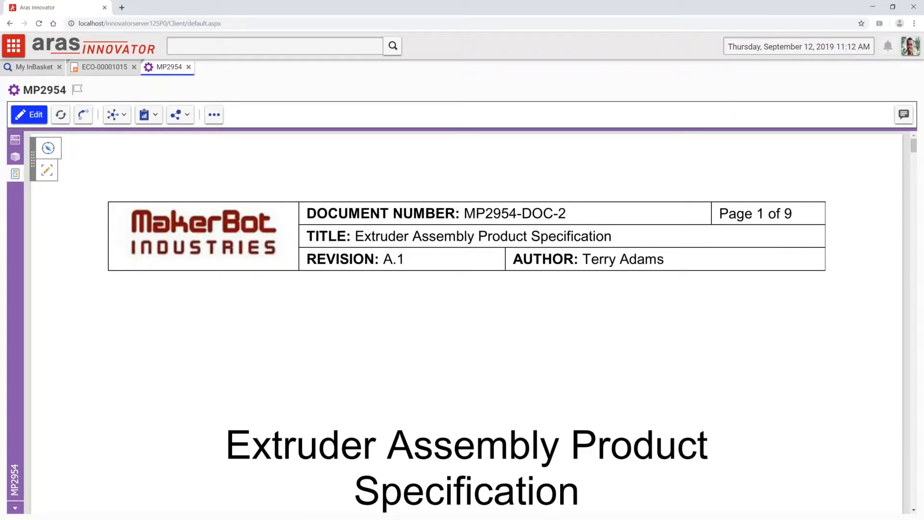
scroll(360, 346, down, 9)
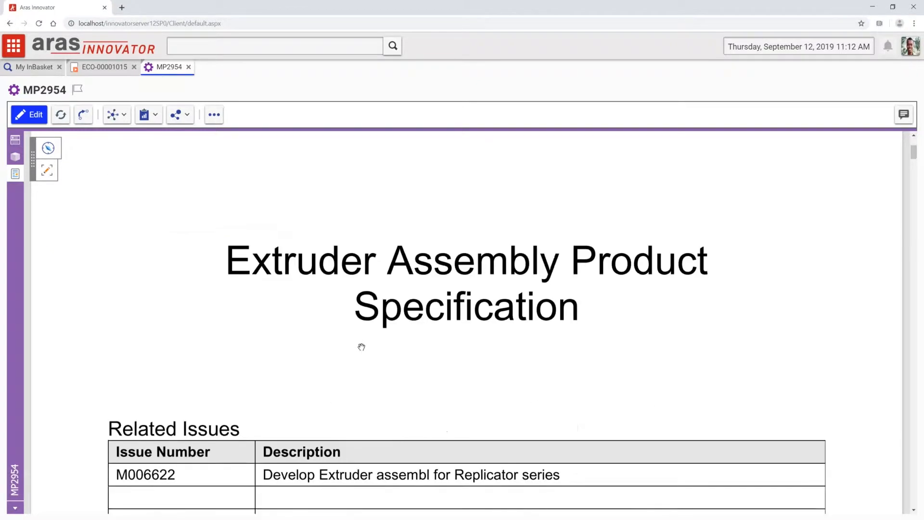
scroll(360, 346, down, 10)
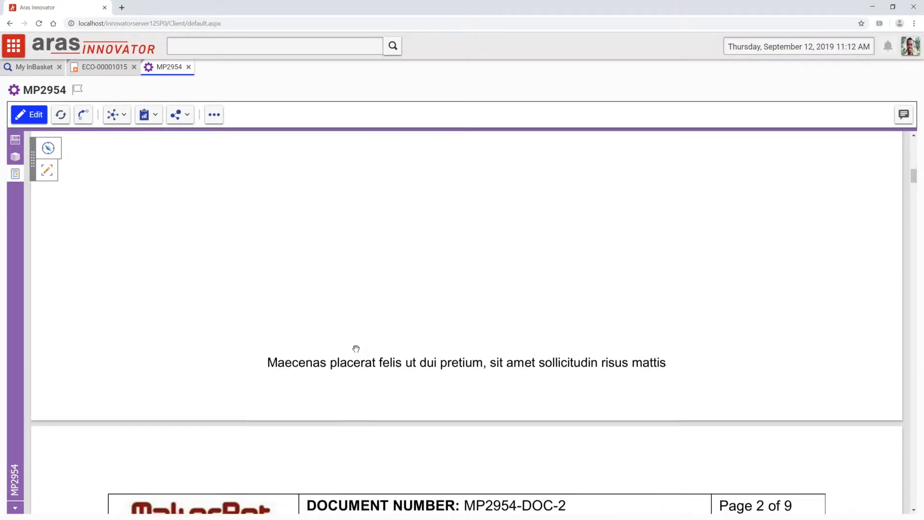
scroll(350, 351, up, 7)
scroll(347, 351, down, 3)
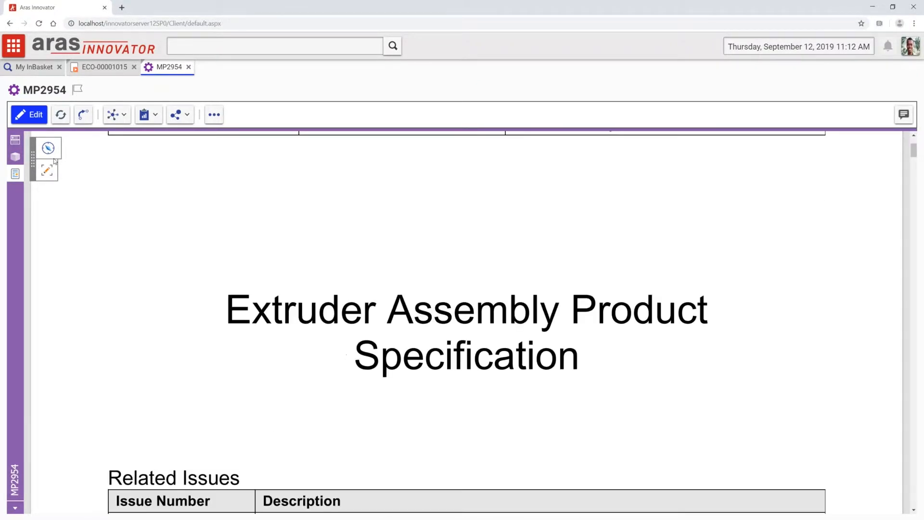
Show the viewer's page navigation tools and go to the specification's Related Issues table.
click(47, 172)
click(78, 171)
click(47, 149)
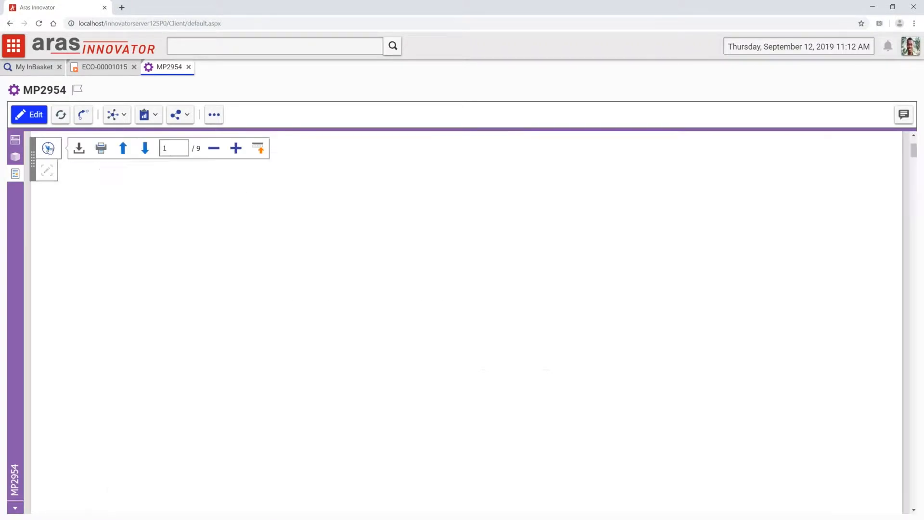
scroll(234, 323, down, 2)
scroll(234, 323, down, 2)
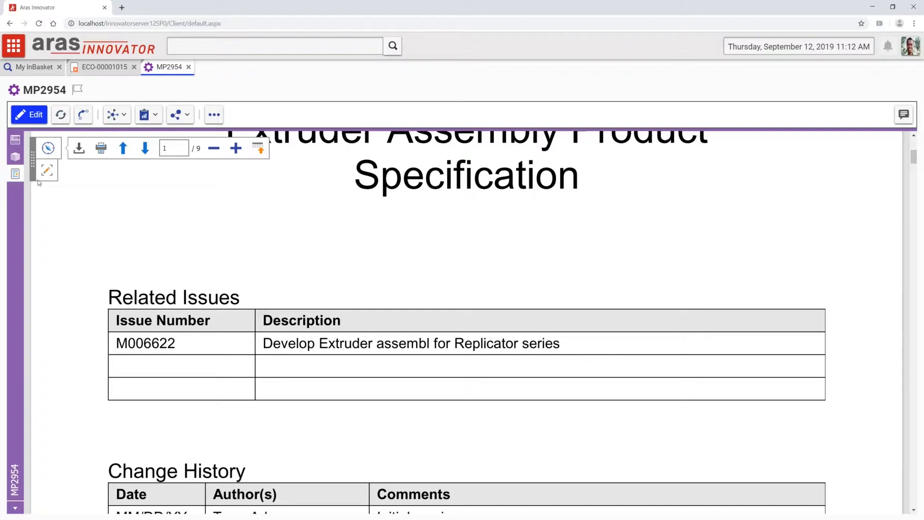
Circle the misspelled word "assembl" in the Related Issues table with a red freehand scribble and keep the unsaved markup.
click(47, 171)
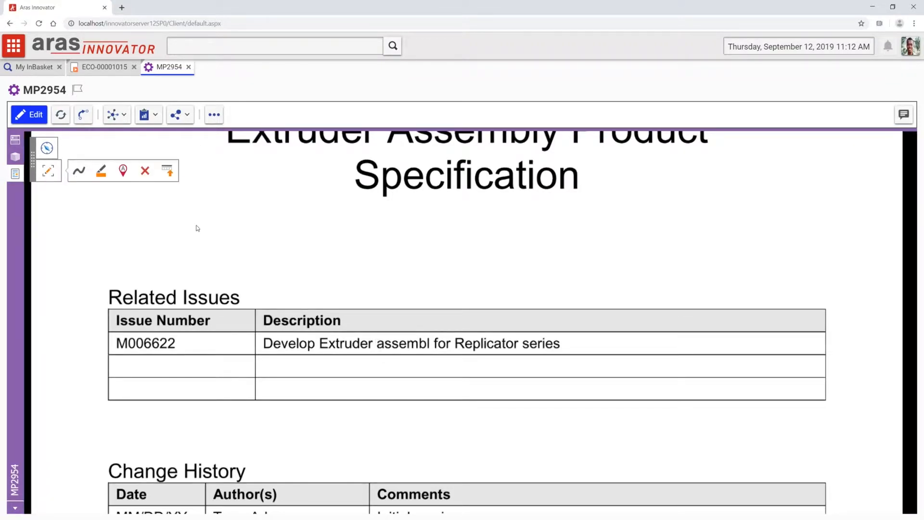
click(77, 170)
mouse_move(415, 332)
mouse_down()
mouse_move(402, 367)
mouse_move(442, 349)
mouse_move(415, 331)
mouse_up()
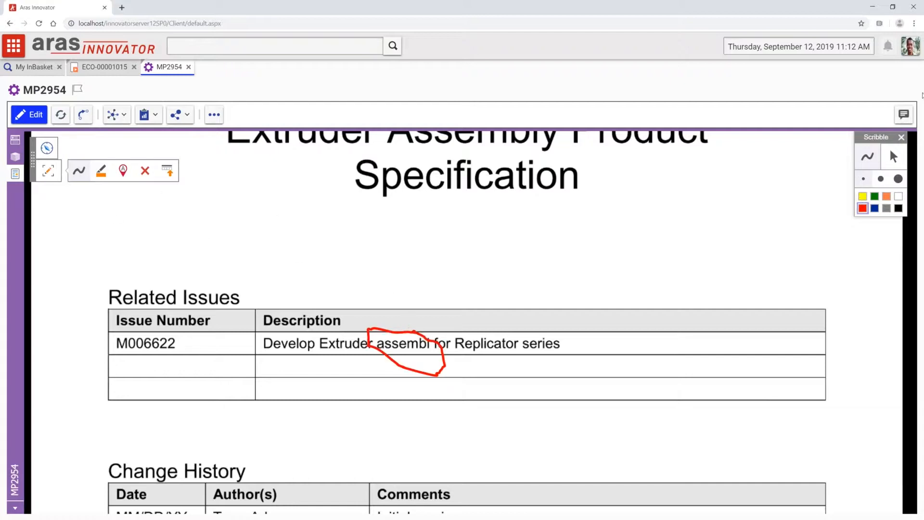
click(901, 137)
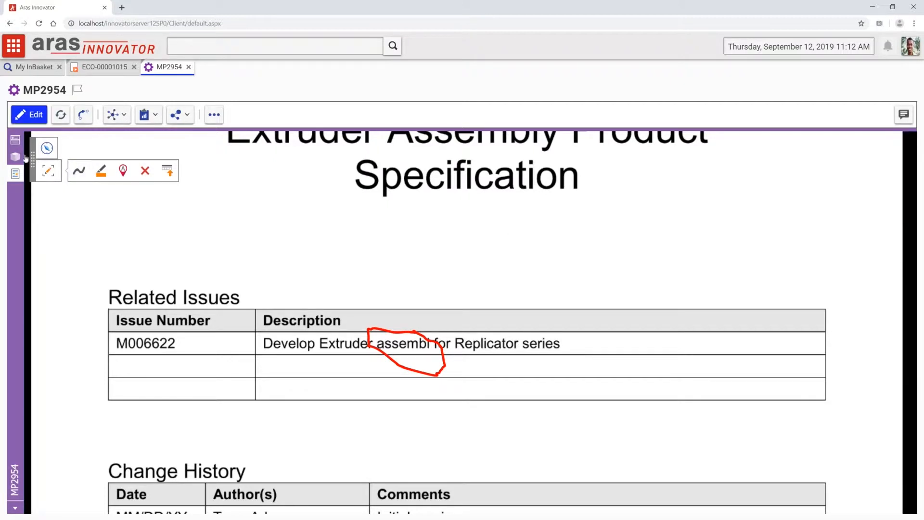
click(48, 151)
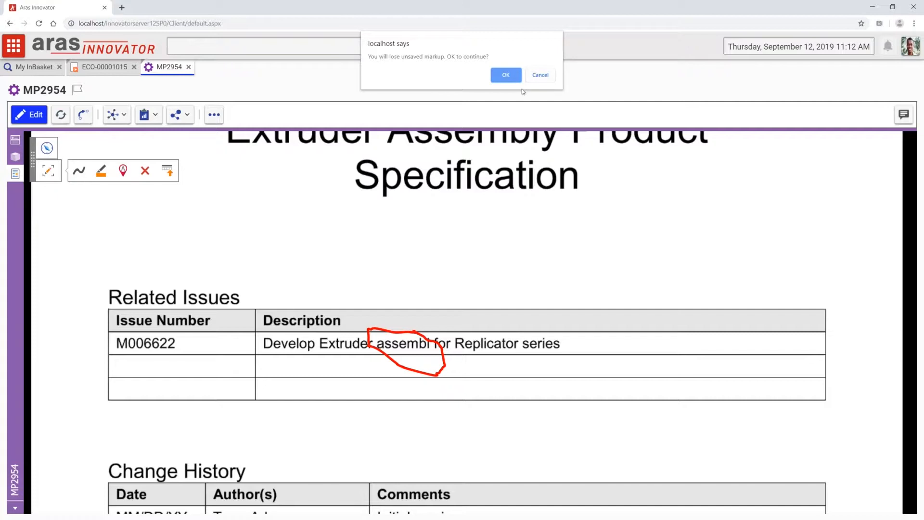
click(539, 75)
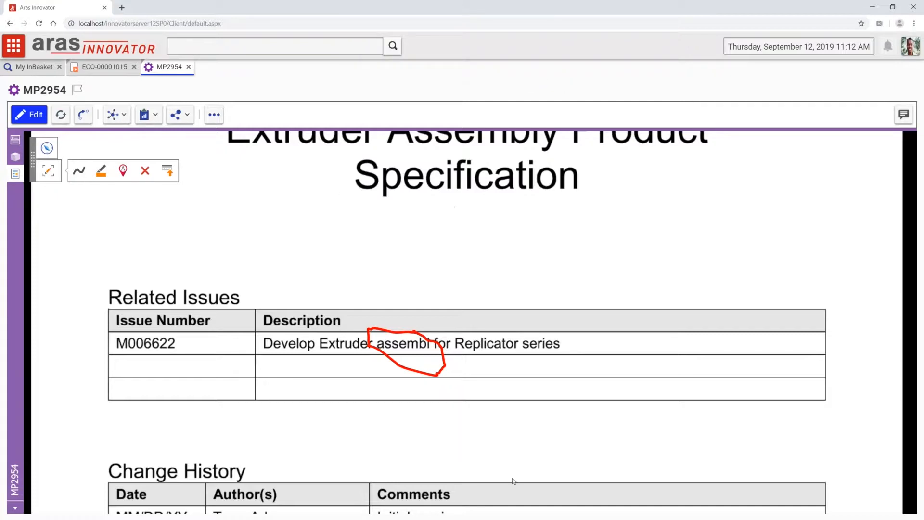
Read through the MP2954 discussion comments and enlarge the snapshot in the comment about the Hi Perf fans.
click(904, 115)
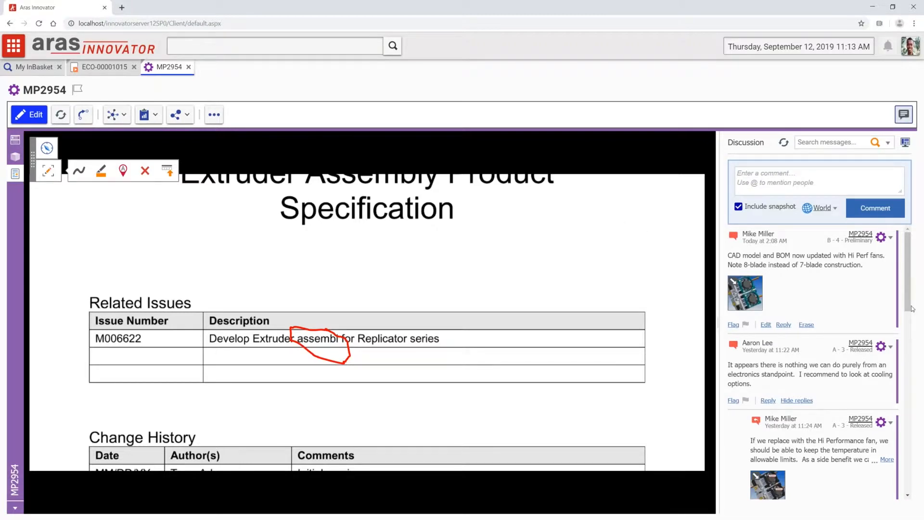
scroll(849, 300, down, 3)
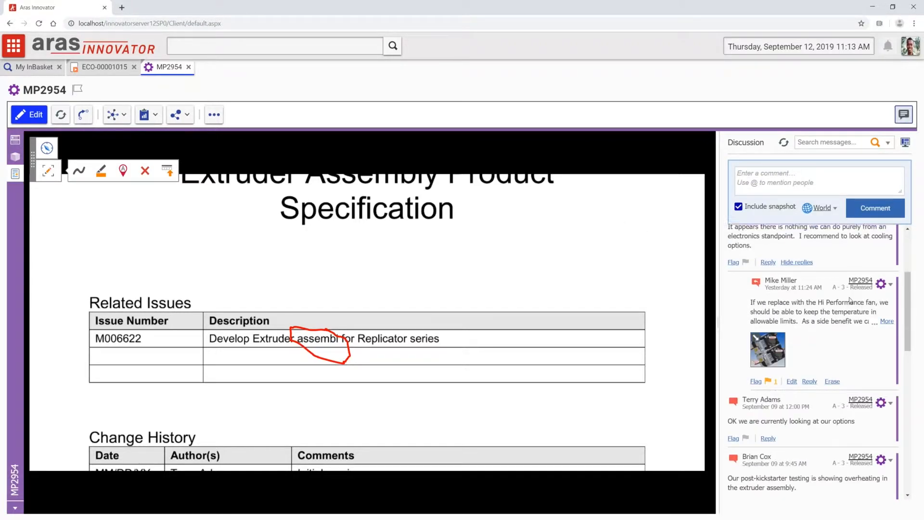
scroll(850, 301, down, 5)
scroll(850, 301, down, 2)
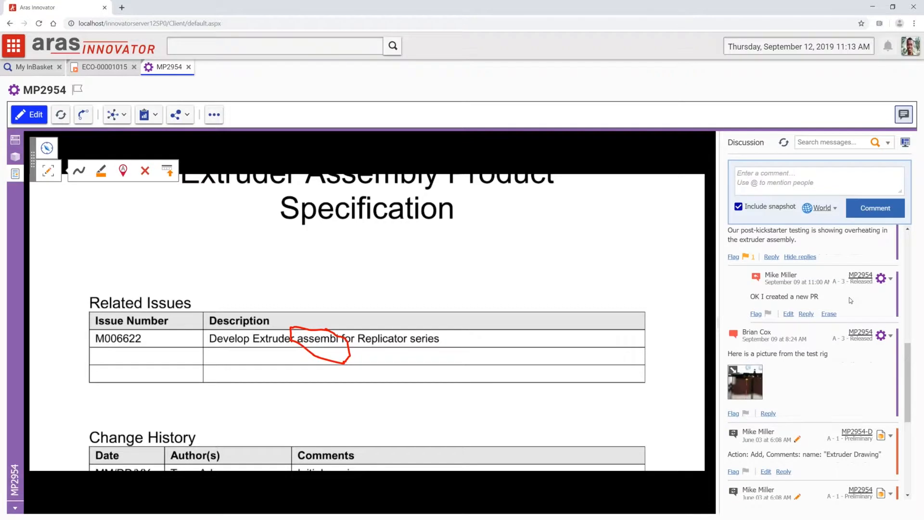
scroll(854, 350, up, 2)
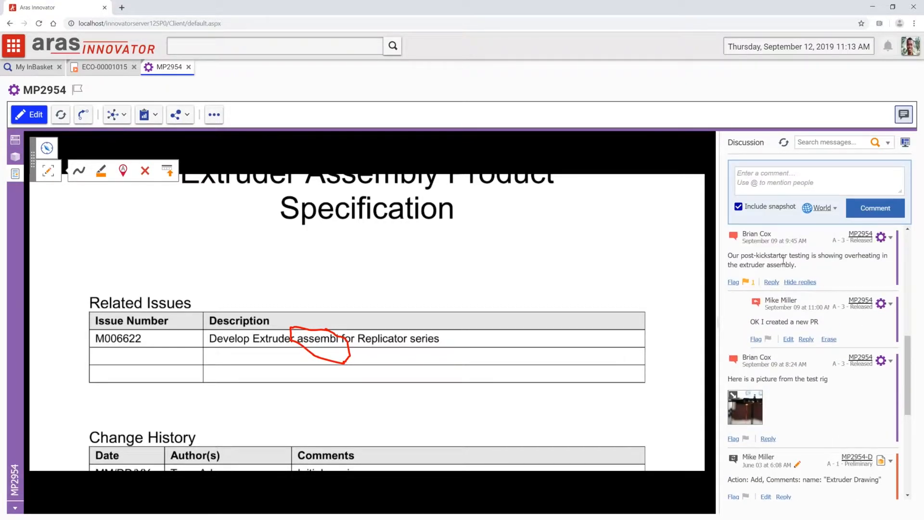
double_click(863, 256)
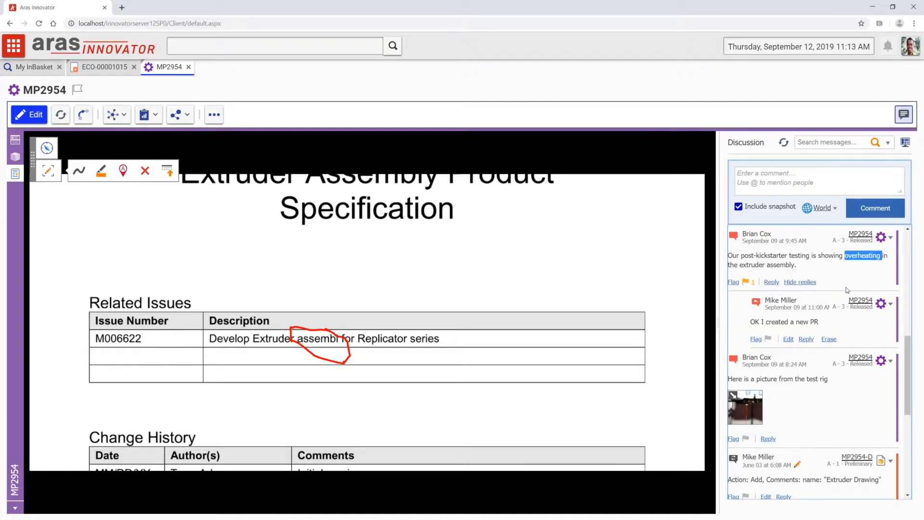
scroll(847, 290, up, 2)
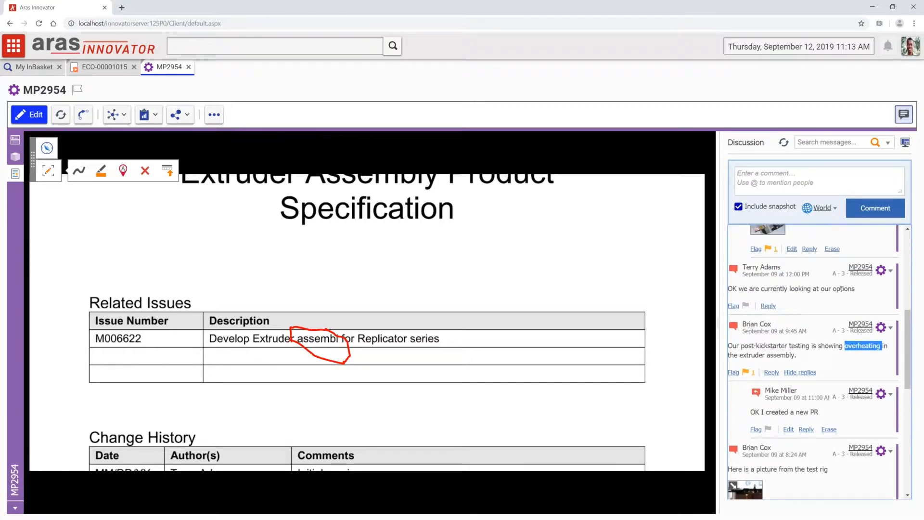
scroll(841, 289, up, 6)
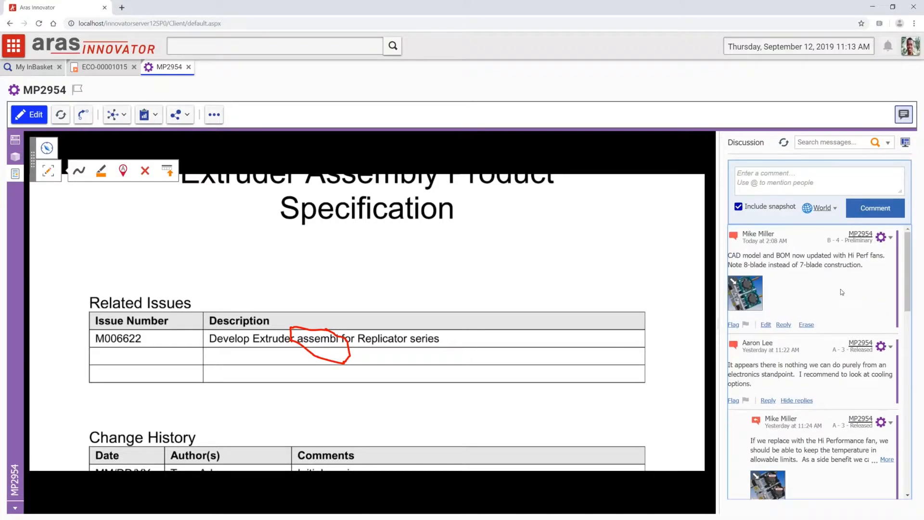
click(733, 284)
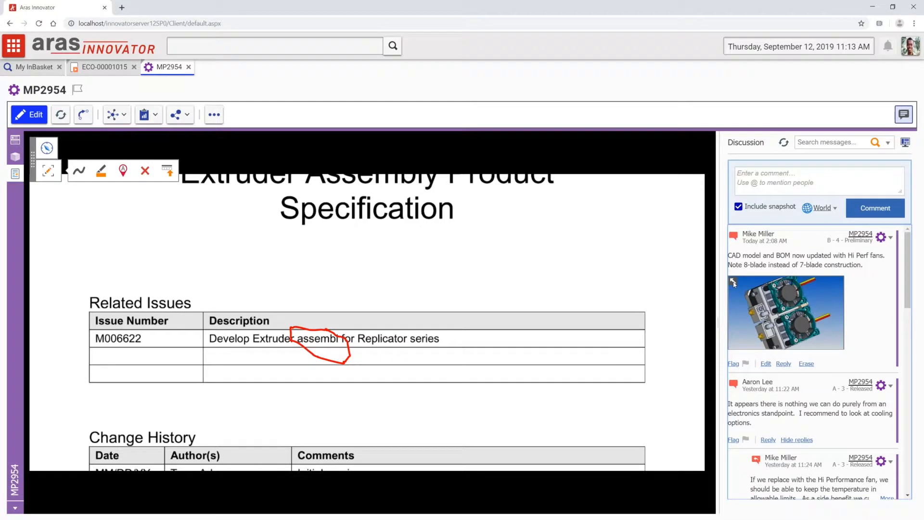
Post the comment "fix typo" in the MP2954 discussion with the marked-up snapshot included.
click(766, 175)
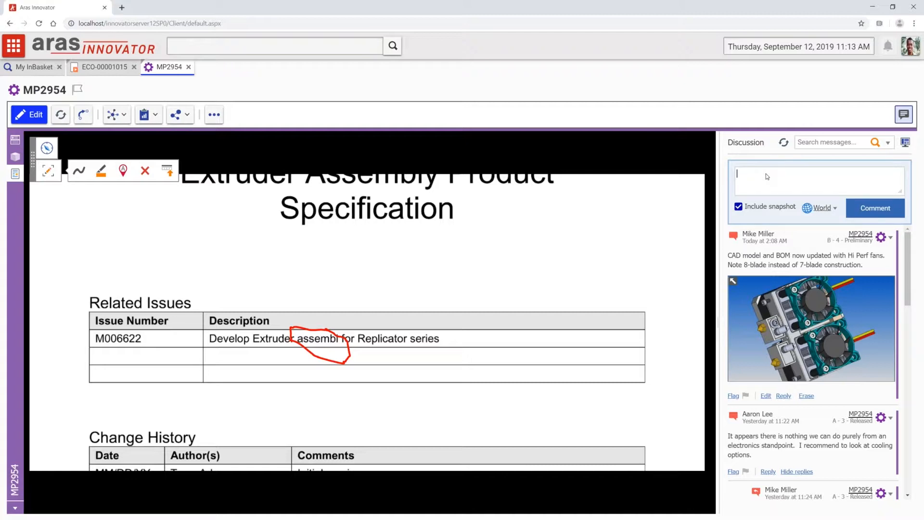
text(fix typo)
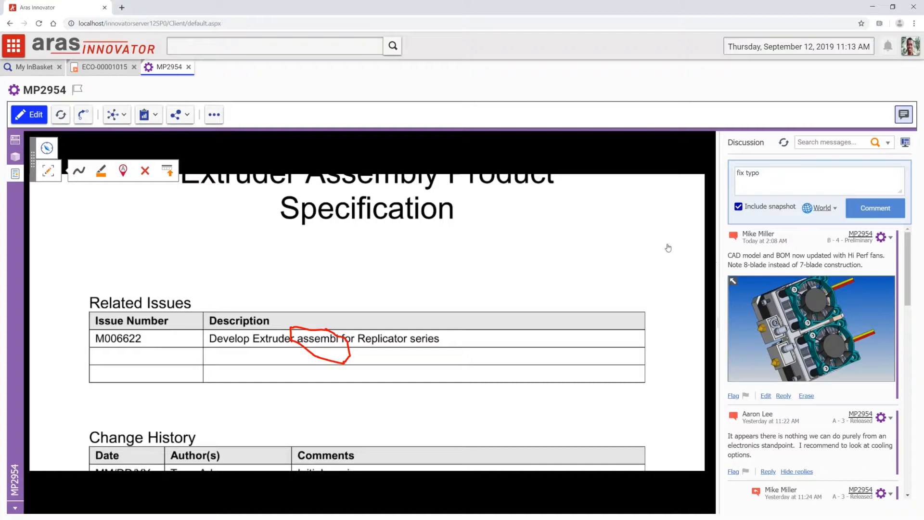
click(874, 208)
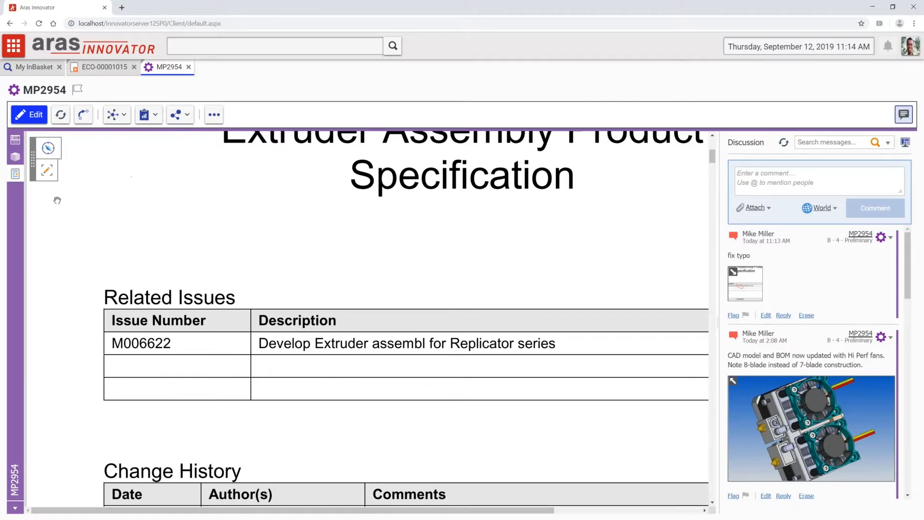
Open the MP2954_slddrw drawing file of CAD document MP2954-D in the viewer and examine its views and title block.
click(22, 177)
click(56, 169)
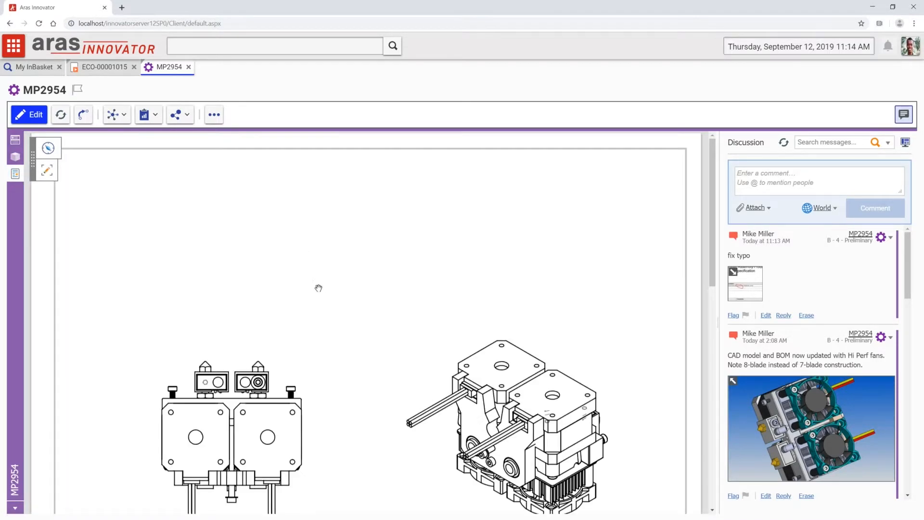
scroll(318, 288, down, 10)
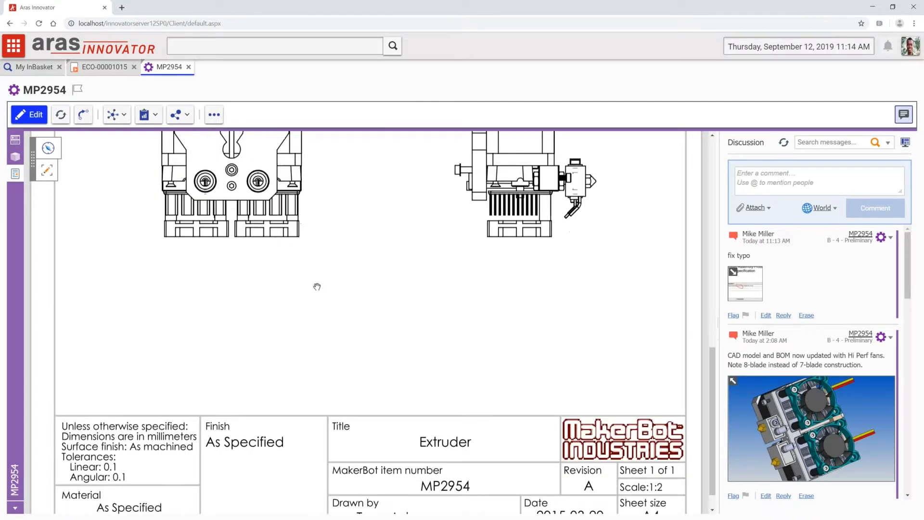
scroll(317, 286, up, 10)
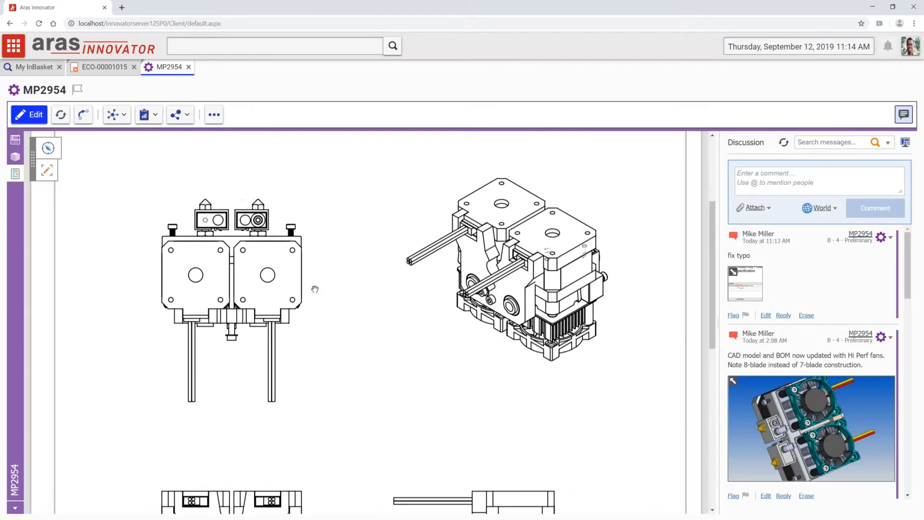
Compare the Extruder drawing file with version 1 of the same item and highlight the differences in colour.
click(46, 148)
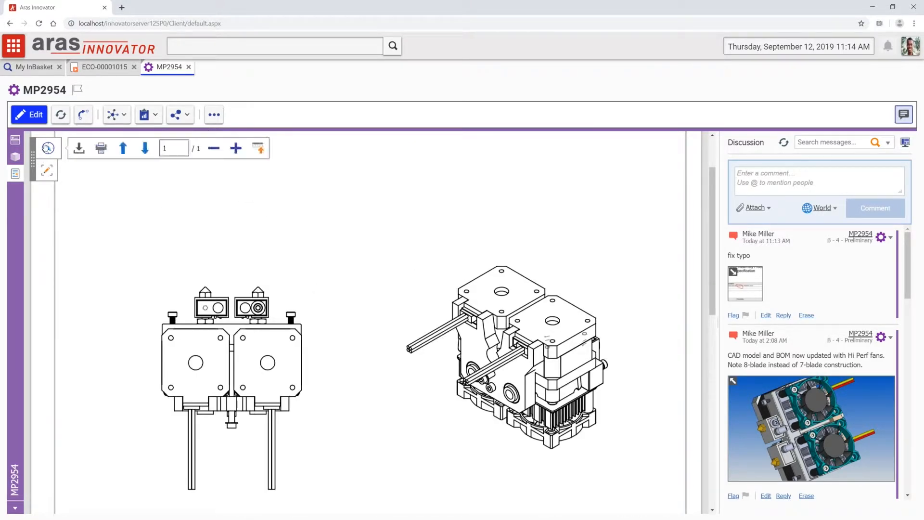
click(260, 153)
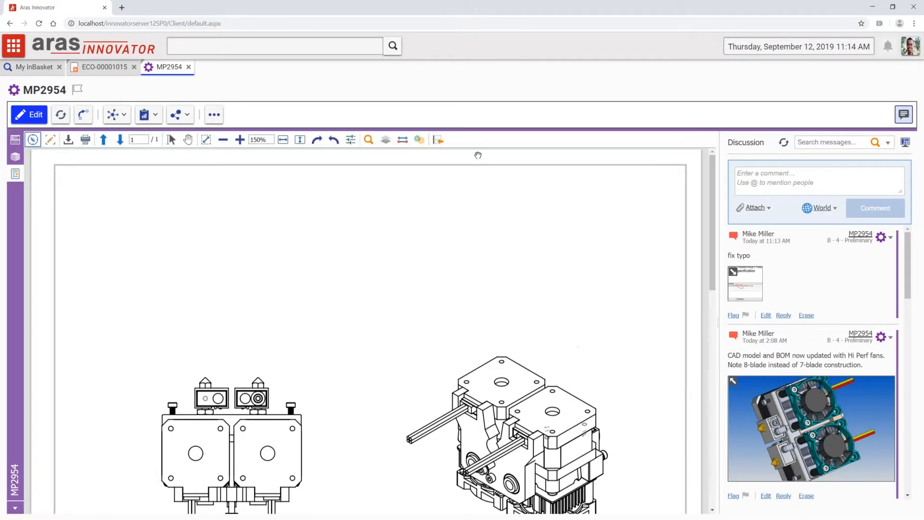
click(418, 140)
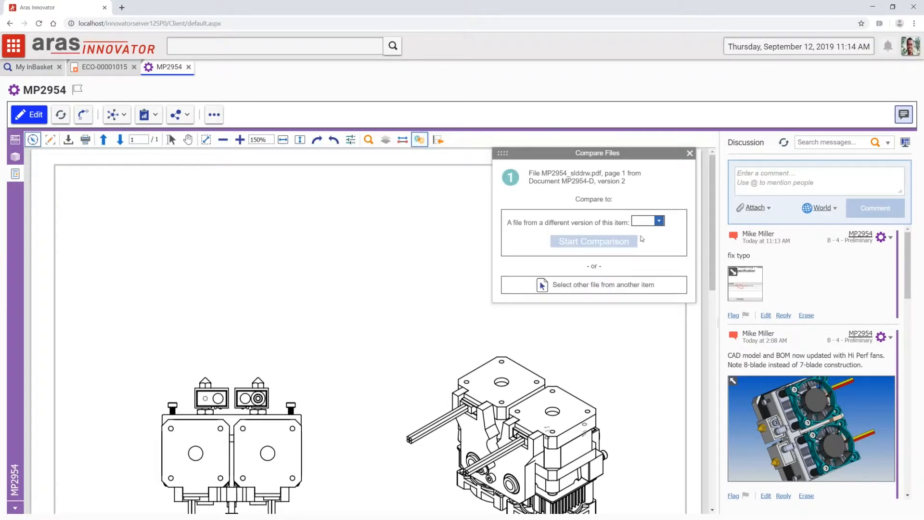
click(659, 220)
click(652, 239)
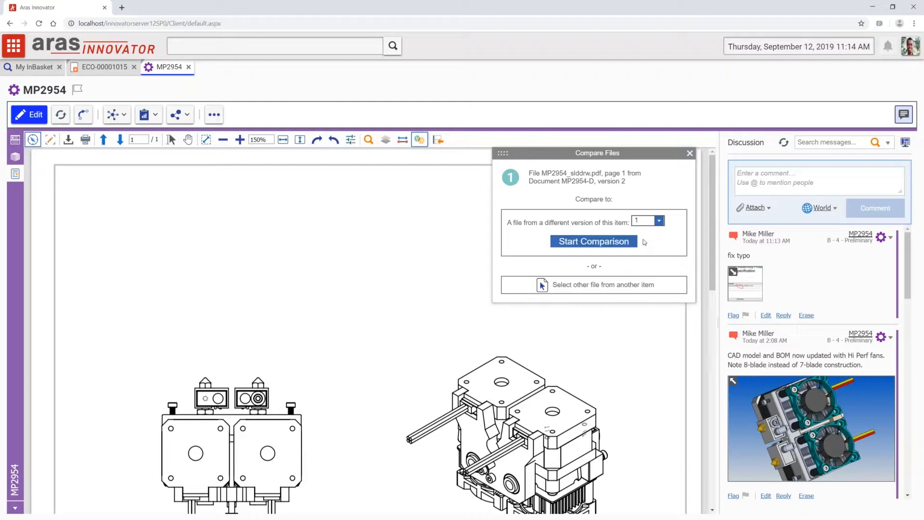
click(618, 243)
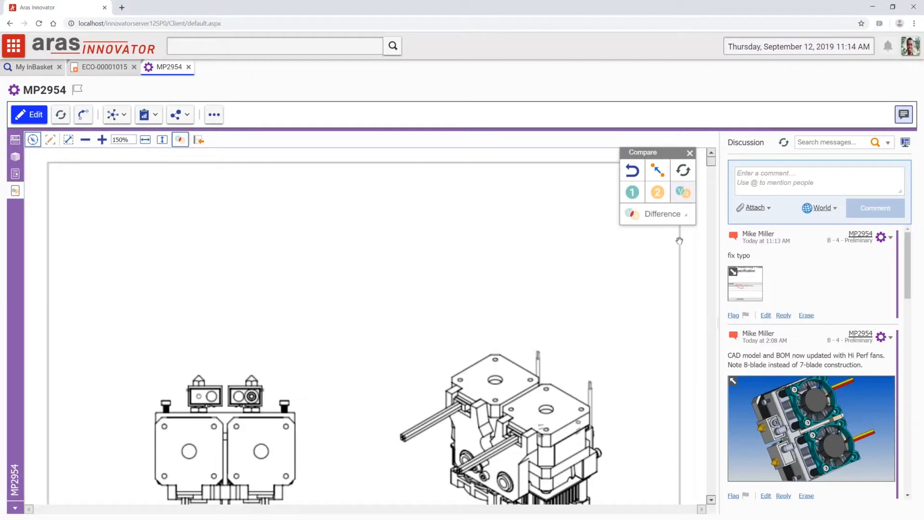
click(654, 214)
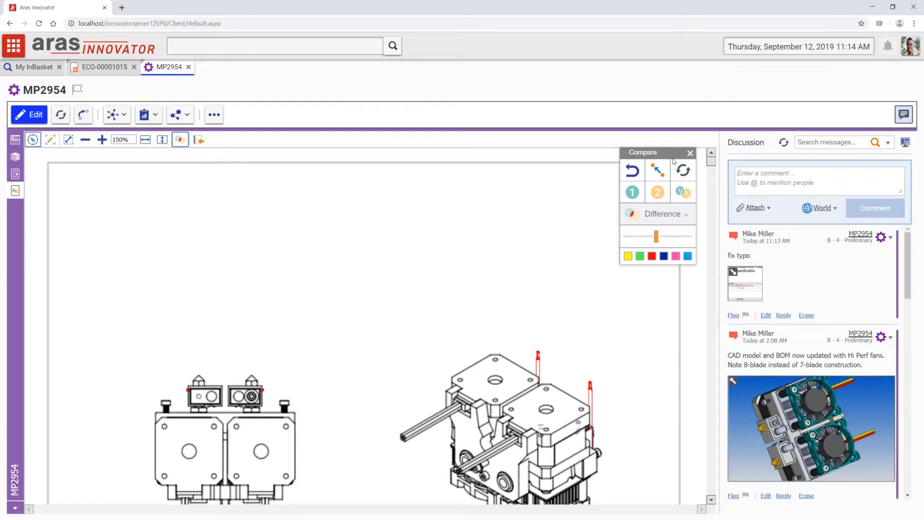
Discard the drawing comparison, open the 3D file of CAD Document MP2954 with its model tree, and inspect the assembly from several angles.
click(690, 153)
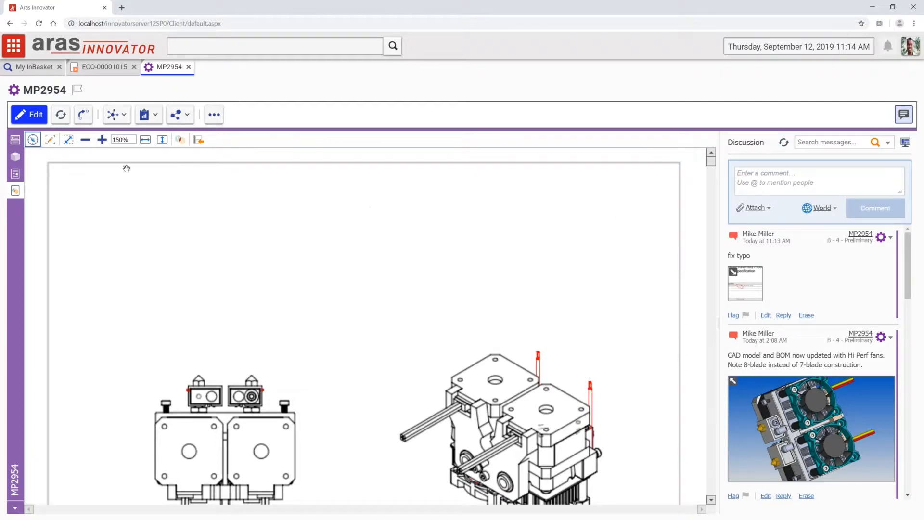
click(15, 164)
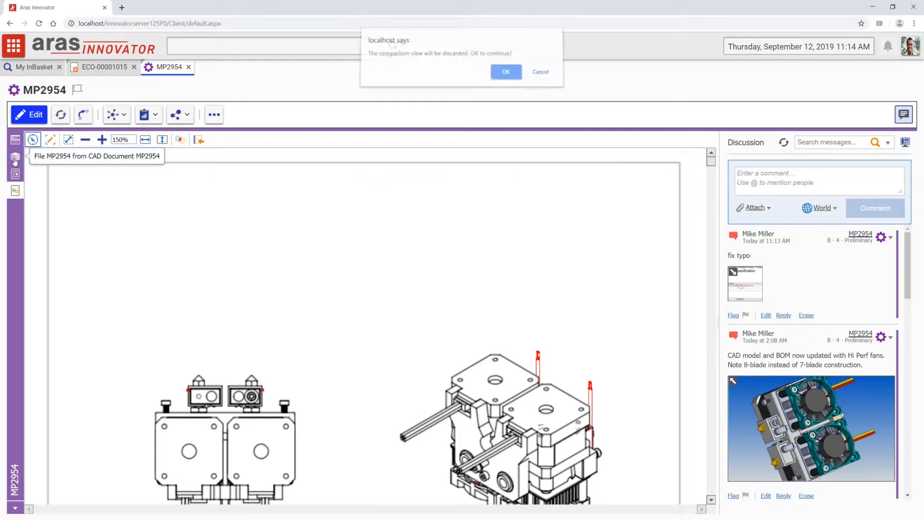
click(505, 75)
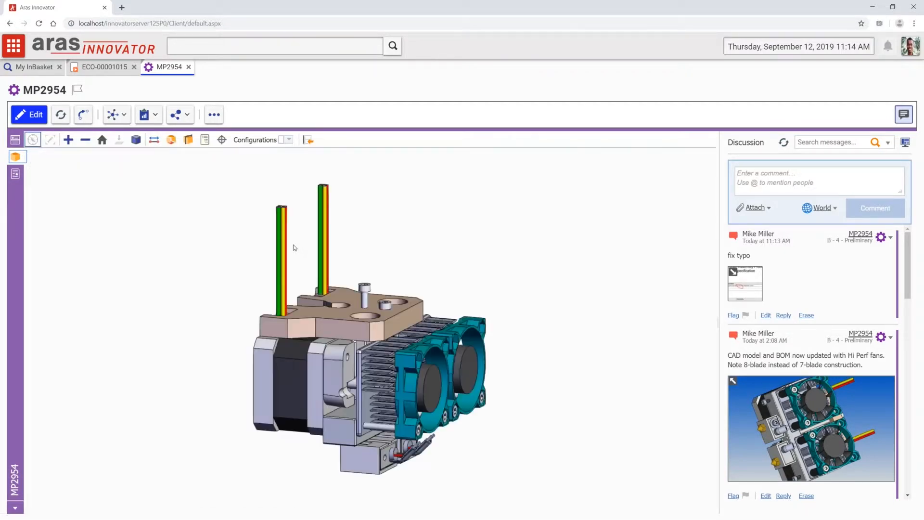
drag(486, 308, 249, 345)
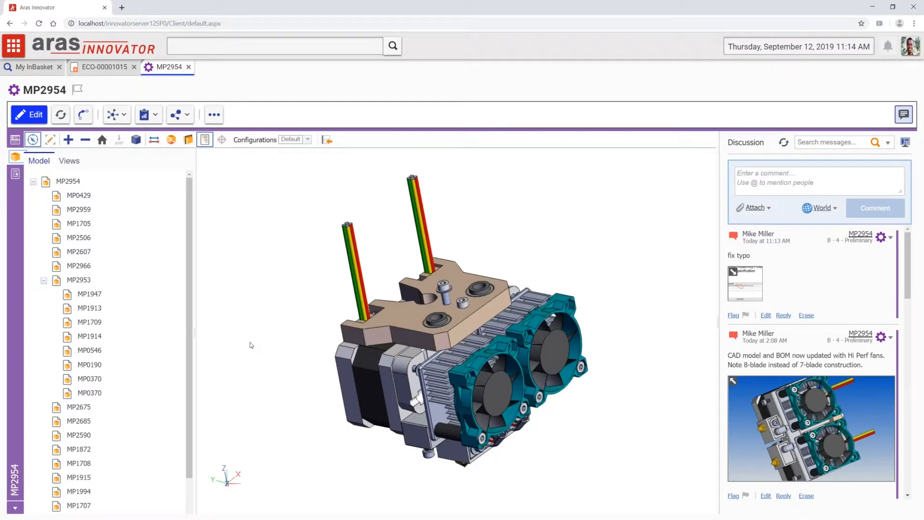
mouse_move(388, 345)
mouse_down()
mouse_move(388, 248)
mouse_move(388, 359)
mouse_up()
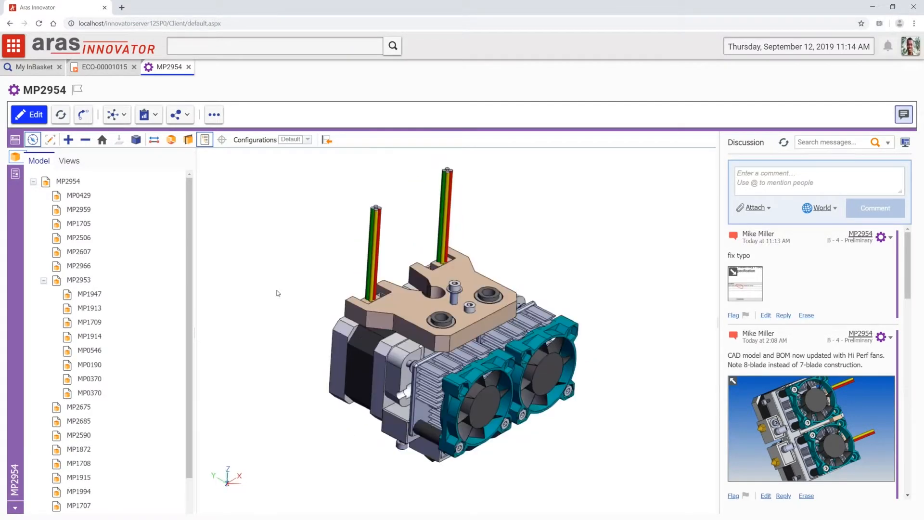
Explode and reassemble the Extruder model in the exploded view, and isolate component MP1708.
click(171, 139)
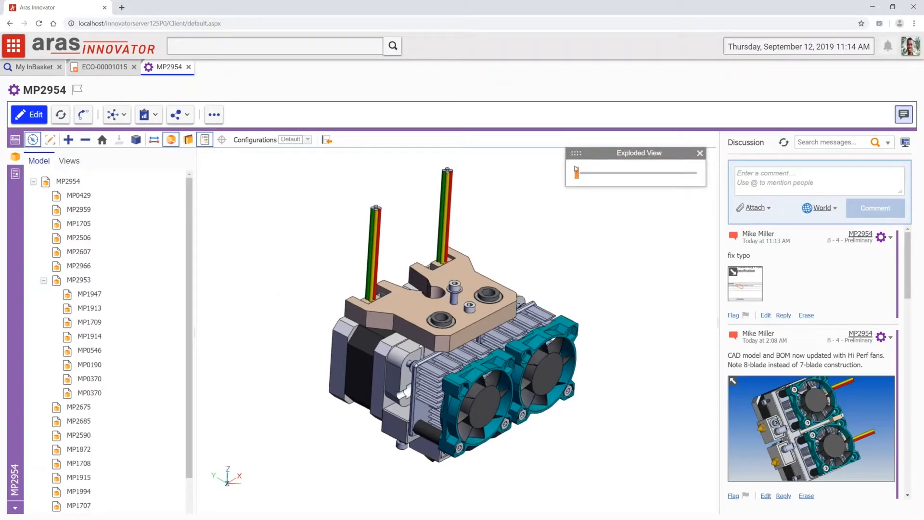
mouse_move(580, 178)
mouse_down()
mouse_move(611, 173)
mouse_move(576, 173)
mouse_up()
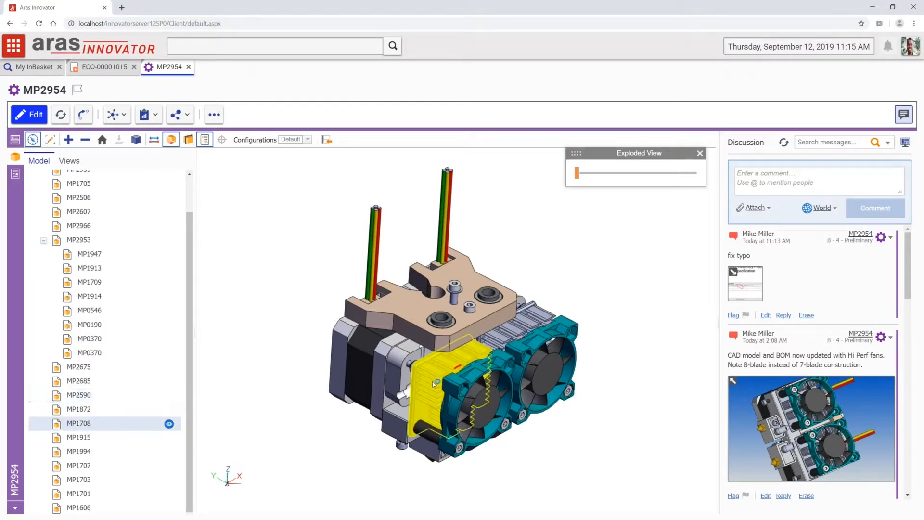
right_click(75, 427)
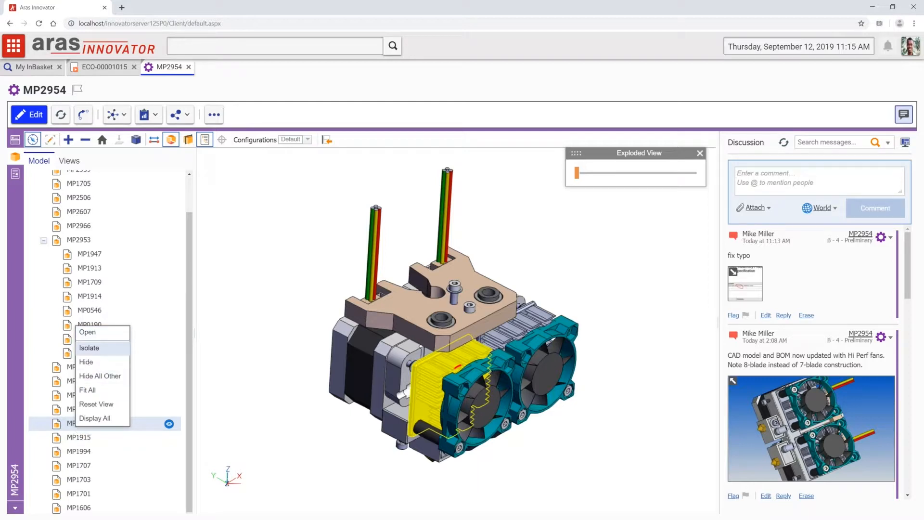
click(90, 349)
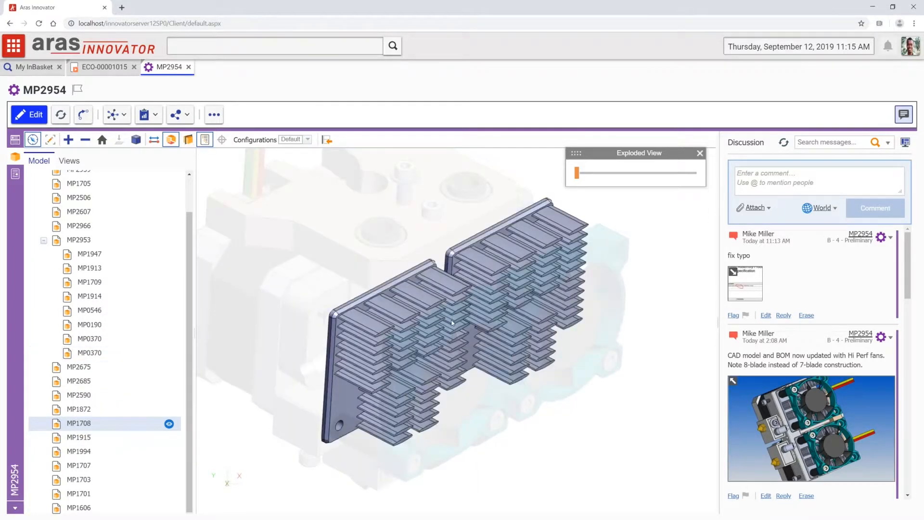
Open the CAD document of component MP1708 from the model tree, inspect its 3D model and close the document.
right_click(125, 428)
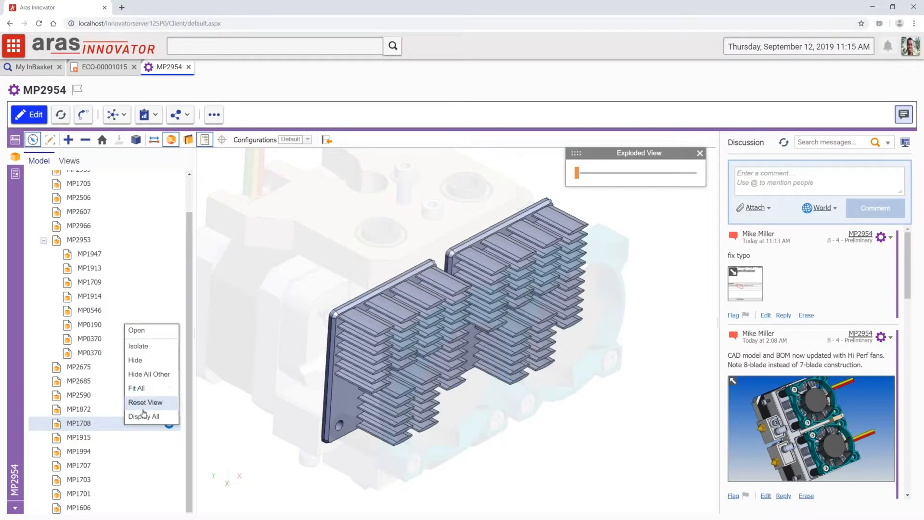
click(144, 330)
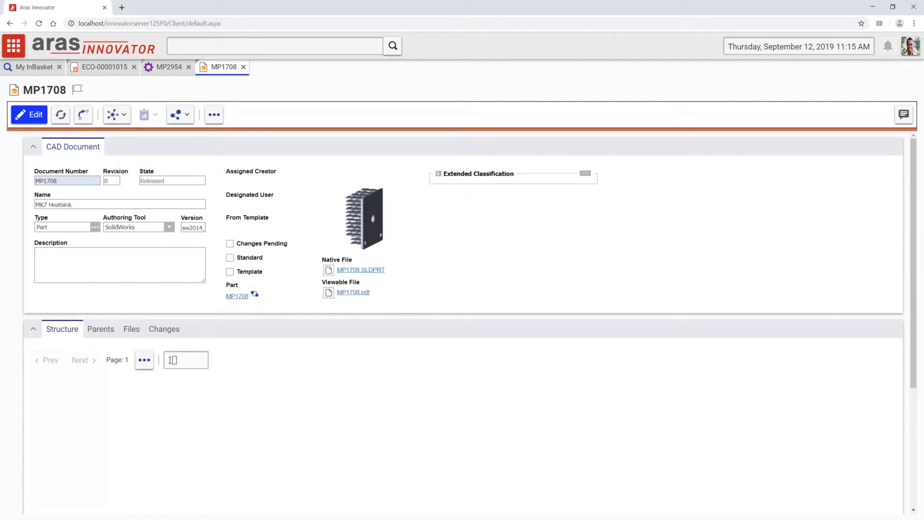
click(15, 156)
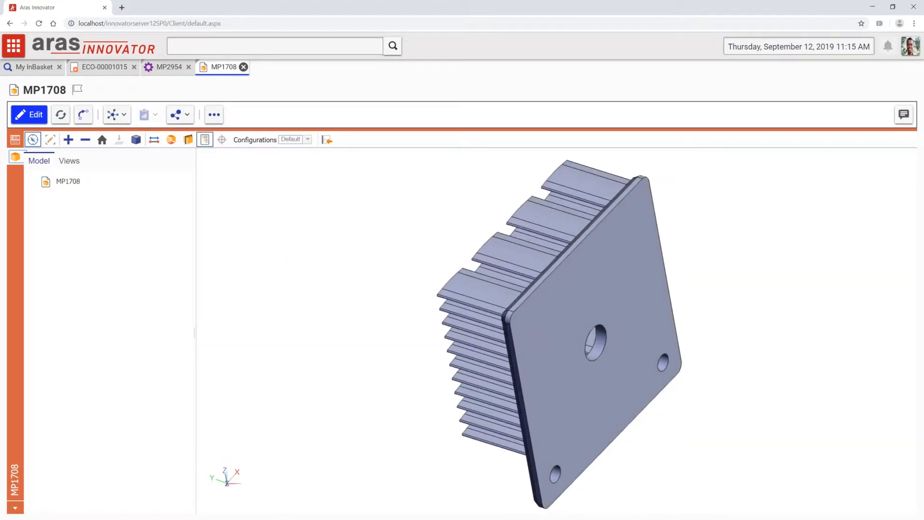
click(243, 67)
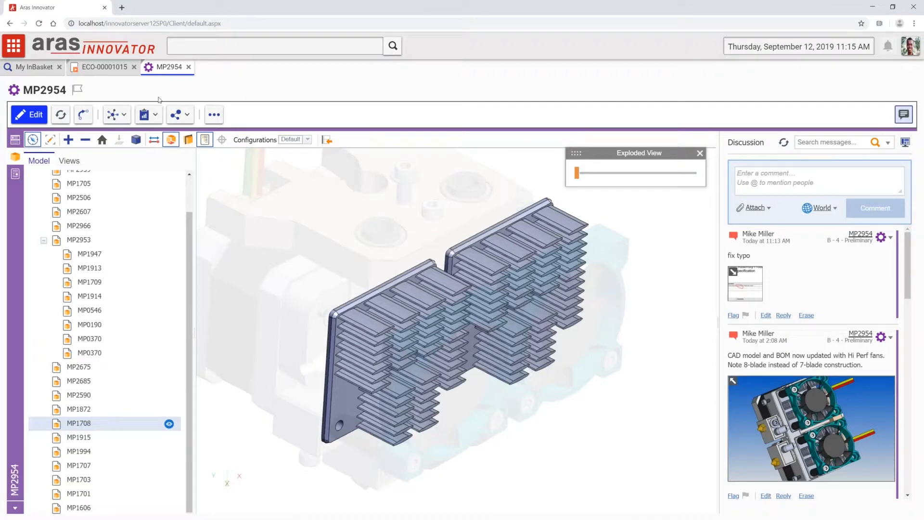
Return to the MP2954 part form and review its AML, Changes, CAD Documents and Documents relationships.
click(17, 143)
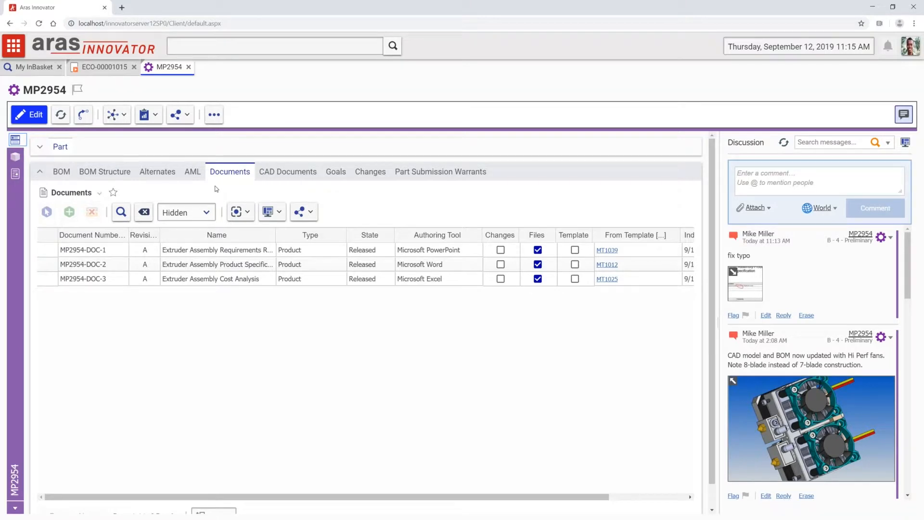
click(195, 181)
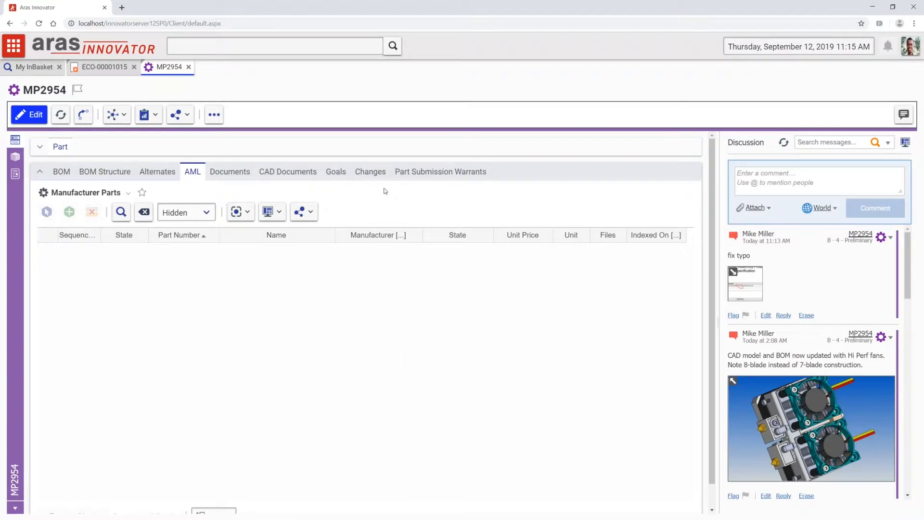
click(374, 173)
click(375, 173)
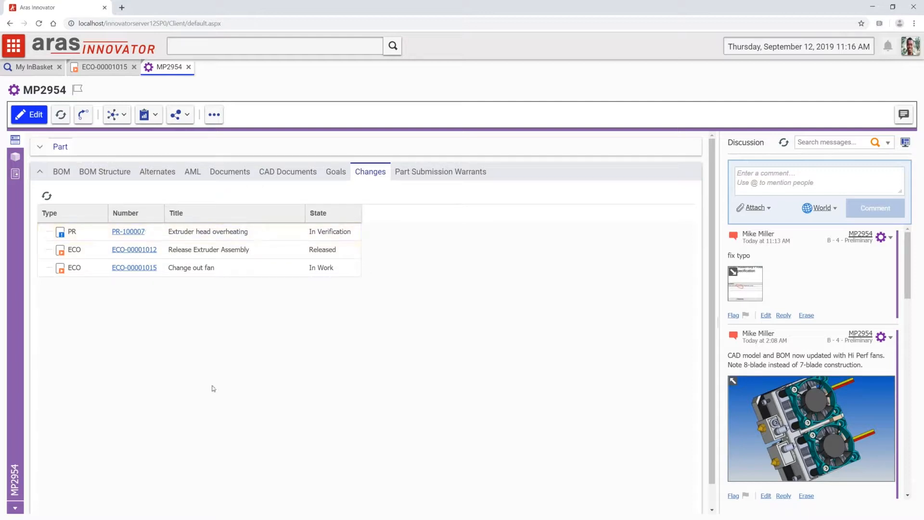
click(288, 172)
click(239, 175)
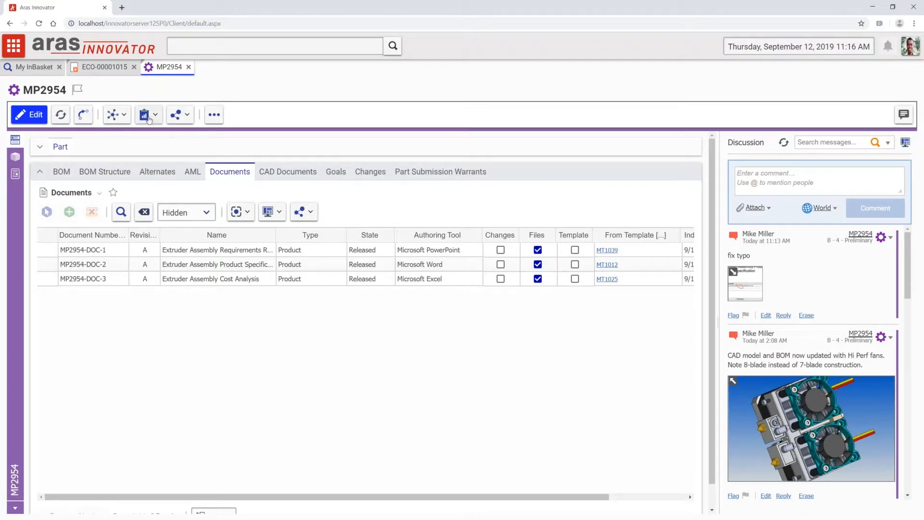
Browse the structure of part MP2954 in the Structure Browser, expanding subassembly MP2953 and its part MP0370-001.
click(124, 121)
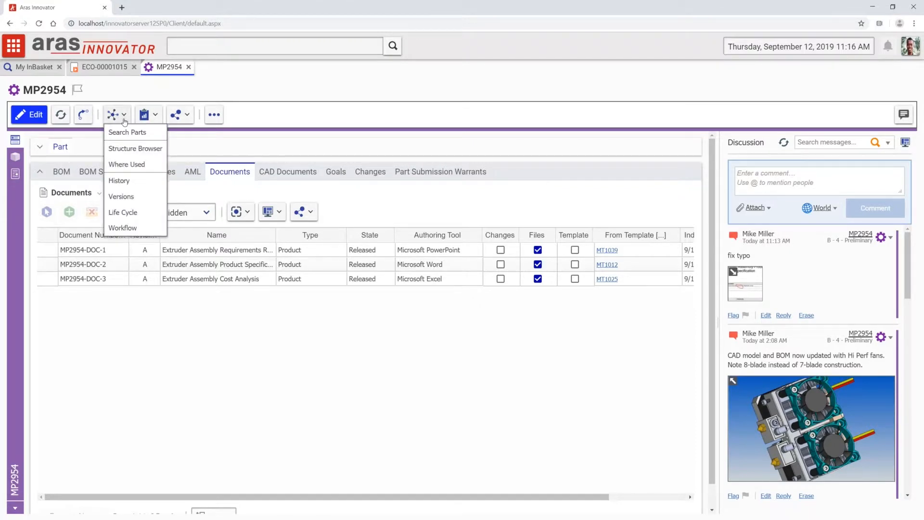
click(127, 150)
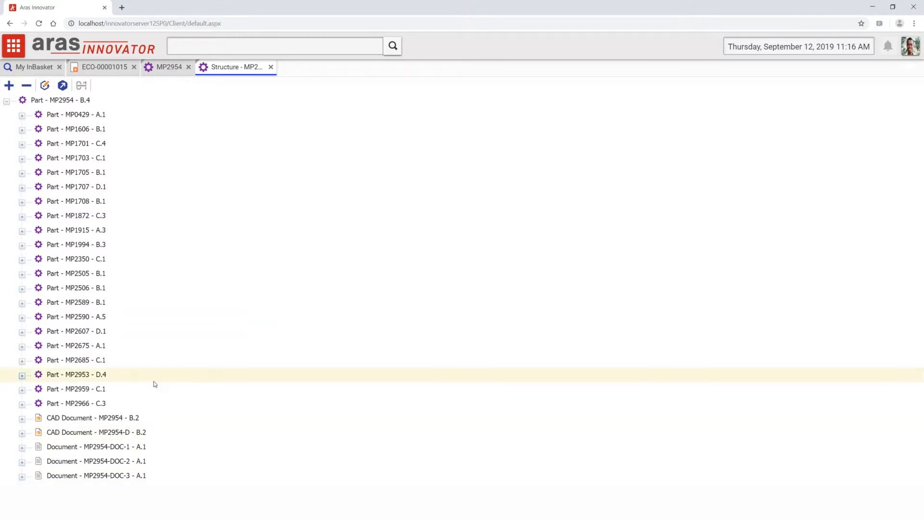
click(22, 375)
scroll(27, 379, down, 1)
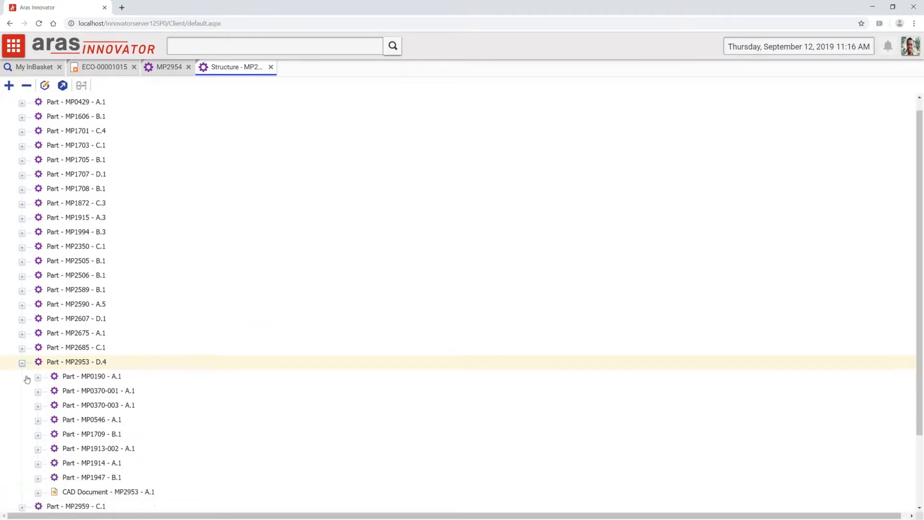
scroll(27, 379, down, 1)
click(39, 360)
click(38, 359)
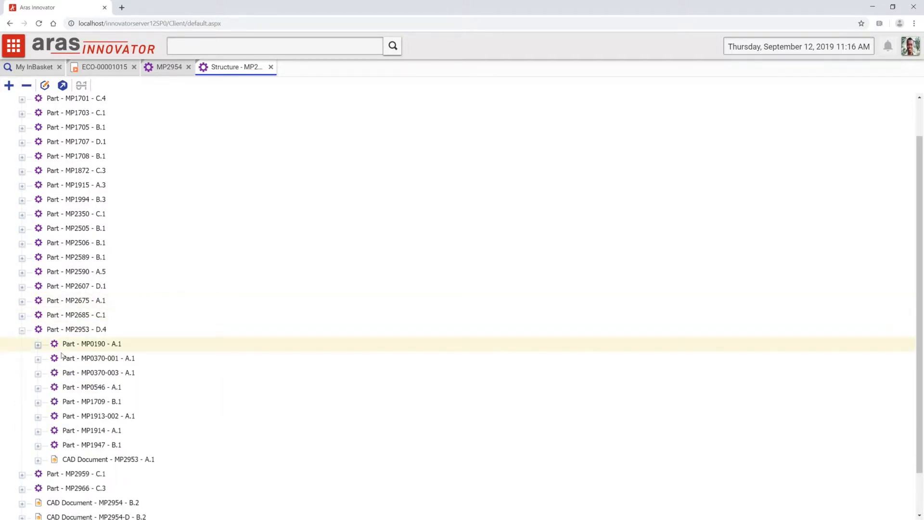
click(38, 360)
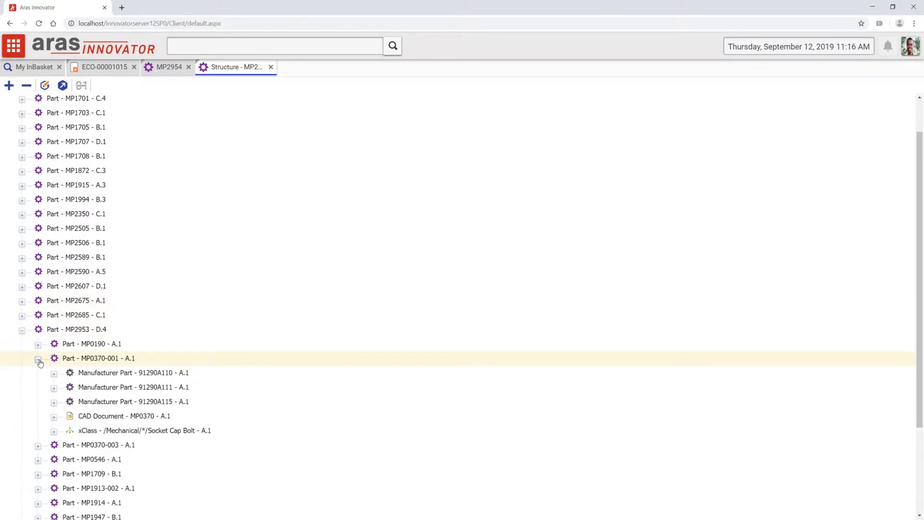
Open Manufacturer Part 91290A110 from the structure, check its related parts, and close it together with the structure browser.
right_click(136, 375)
click(152, 392)
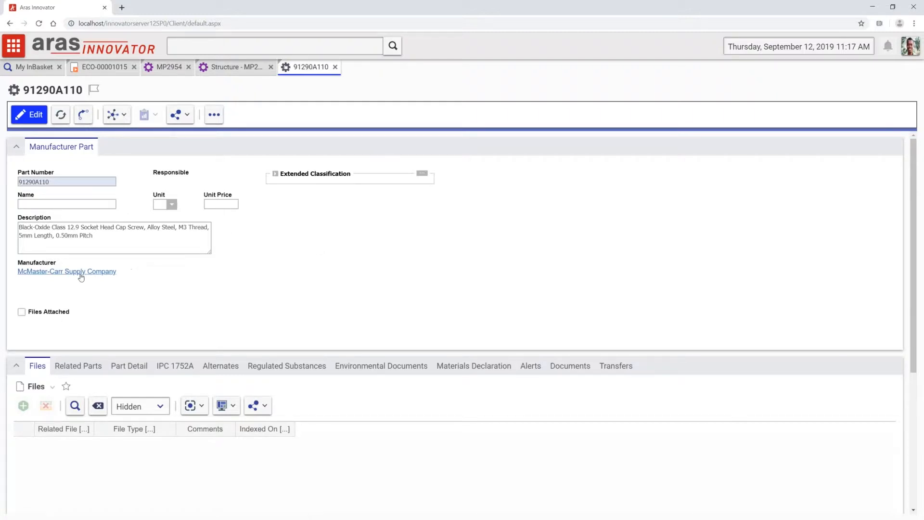
click(78, 366)
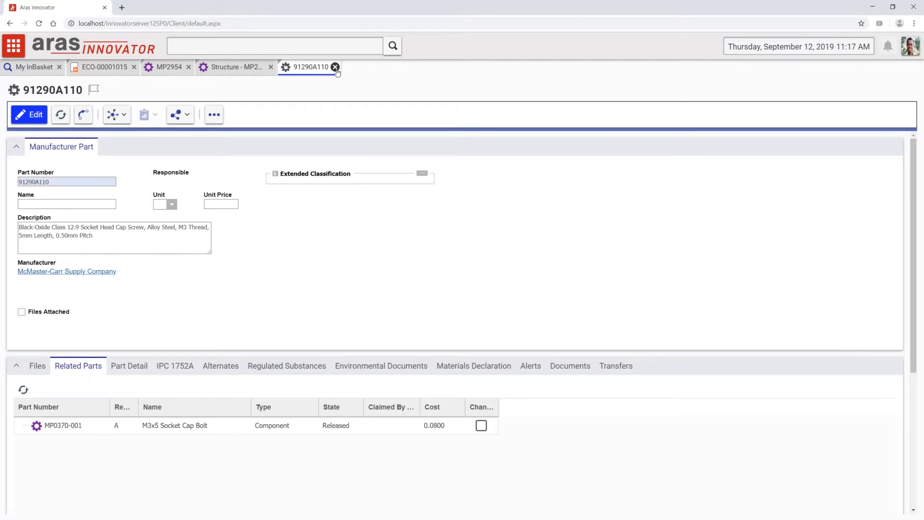
click(335, 67)
click(270, 67)
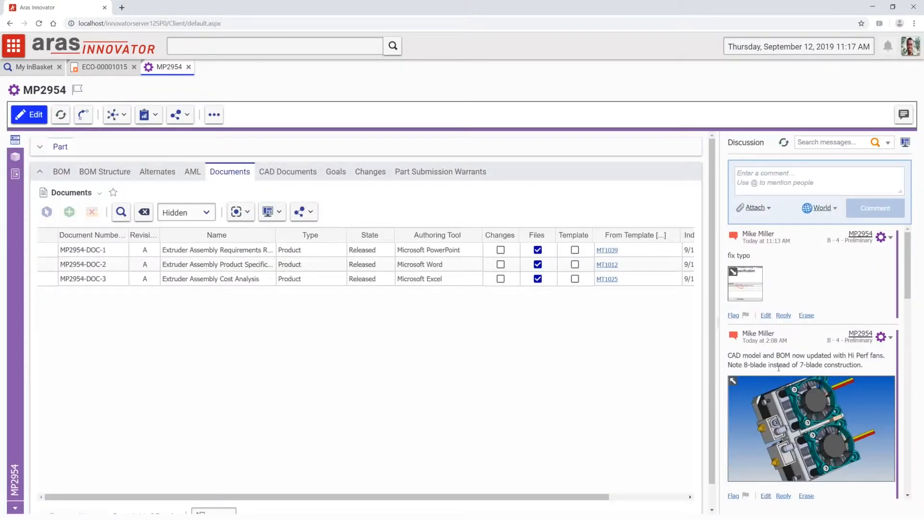
Review the Where Used list of part MP2954 and close it.
click(124, 116)
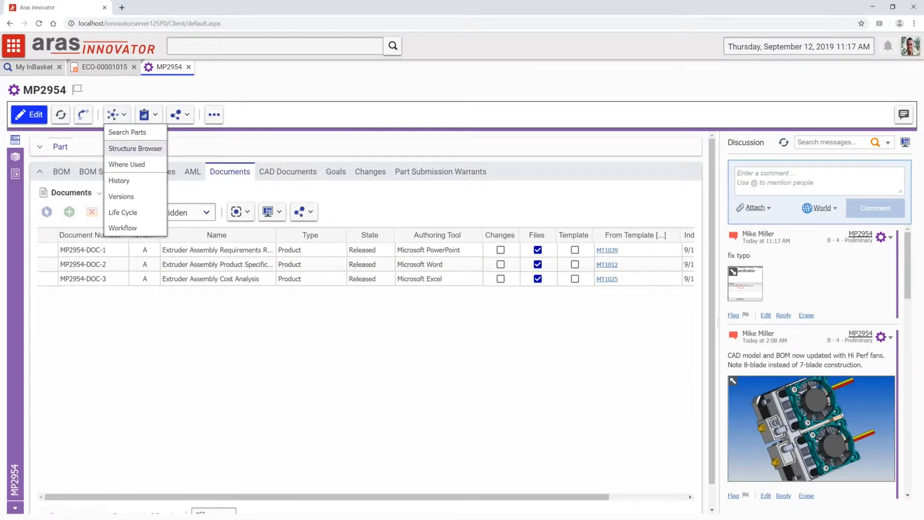
click(126, 164)
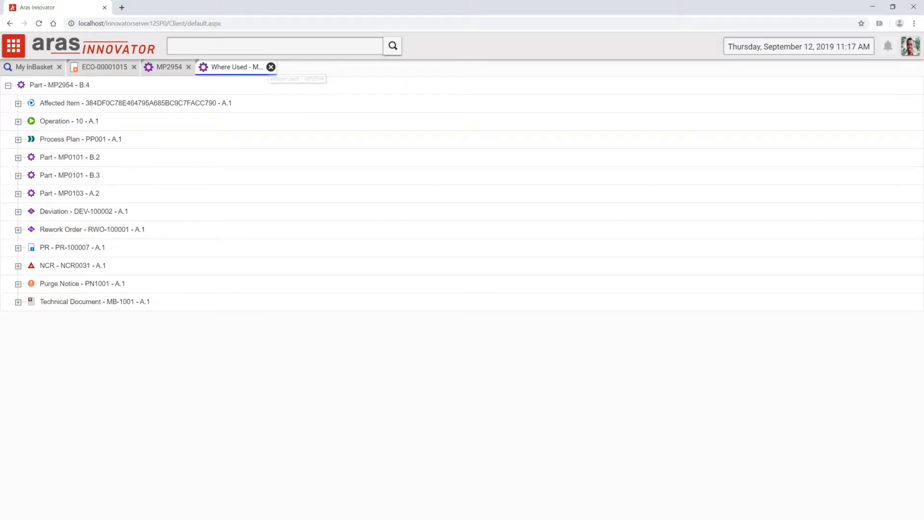
click(270, 67)
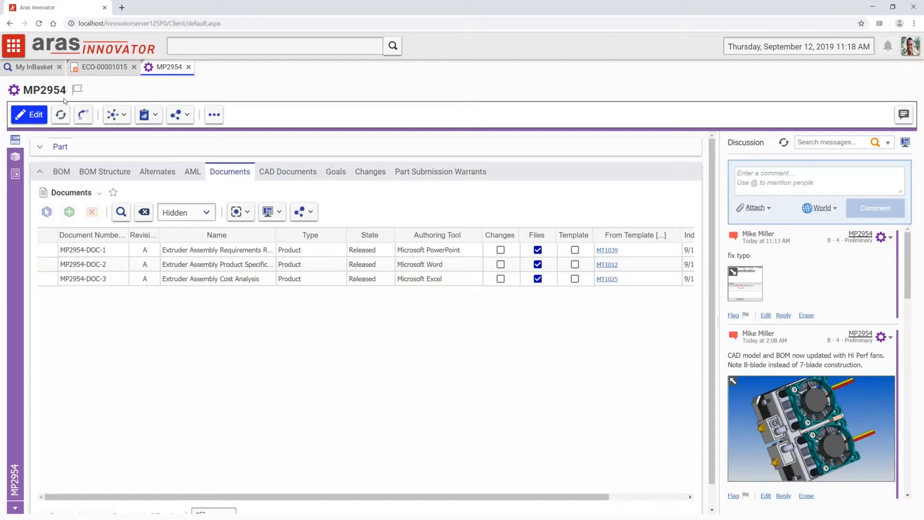
Display the MP2954 BOM with its changes redlined, look through all its rows and close the part.
click(15, 141)
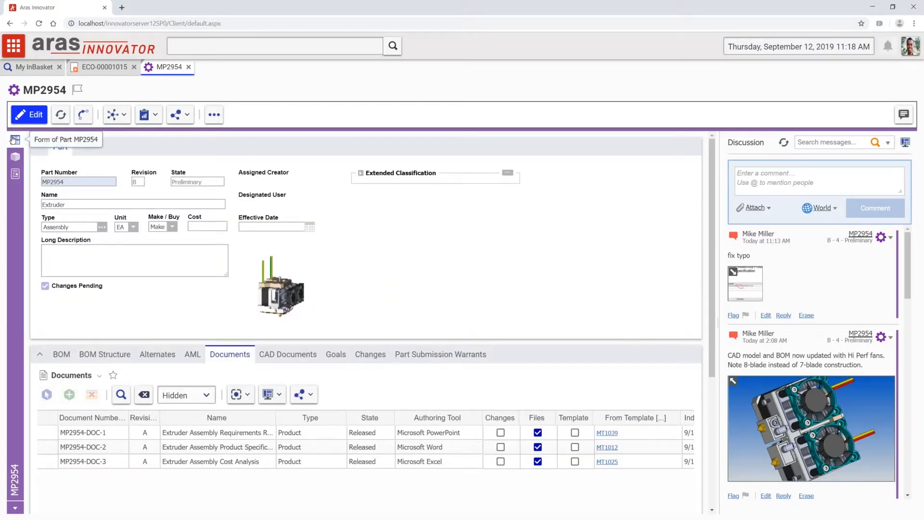
click(61, 354)
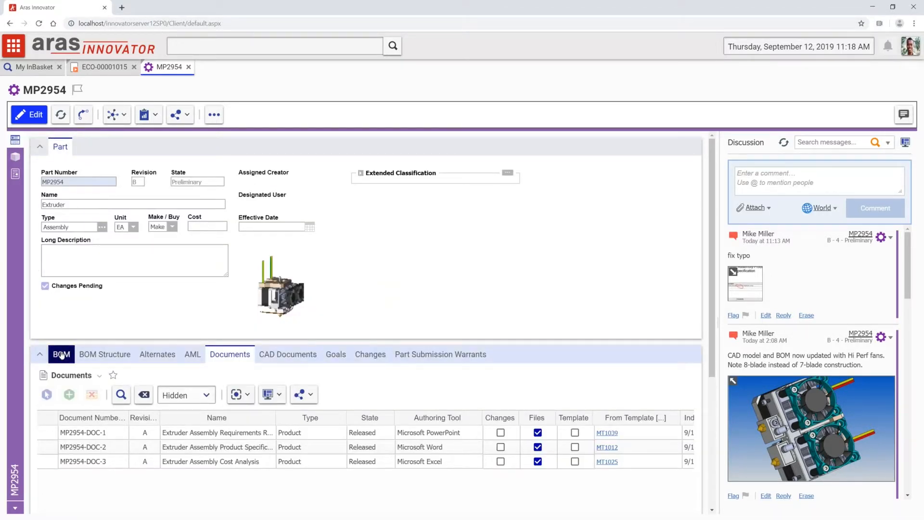
click(39, 147)
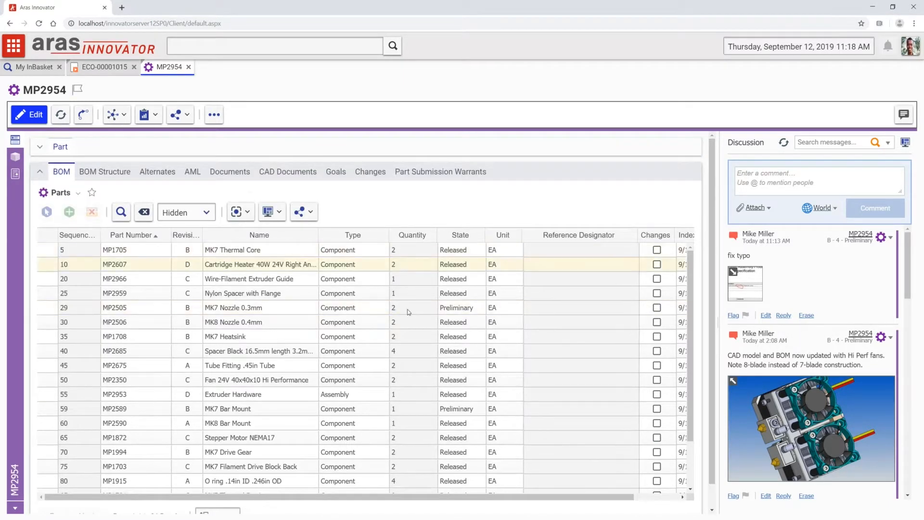
click(250, 215)
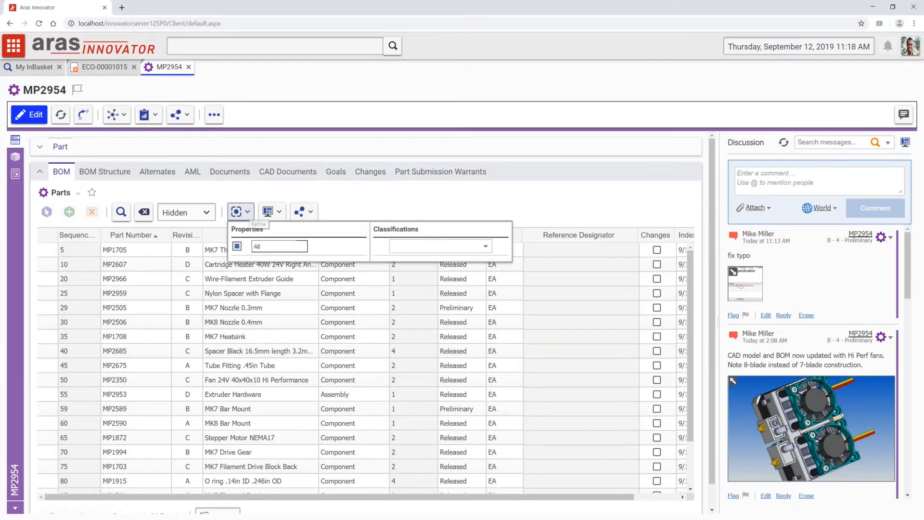
click(282, 201)
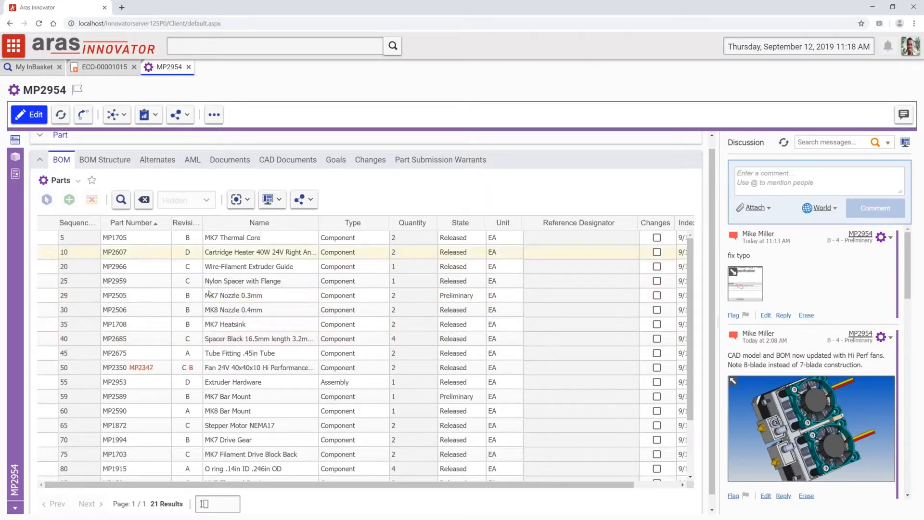
scroll(200, 378, down, 3)
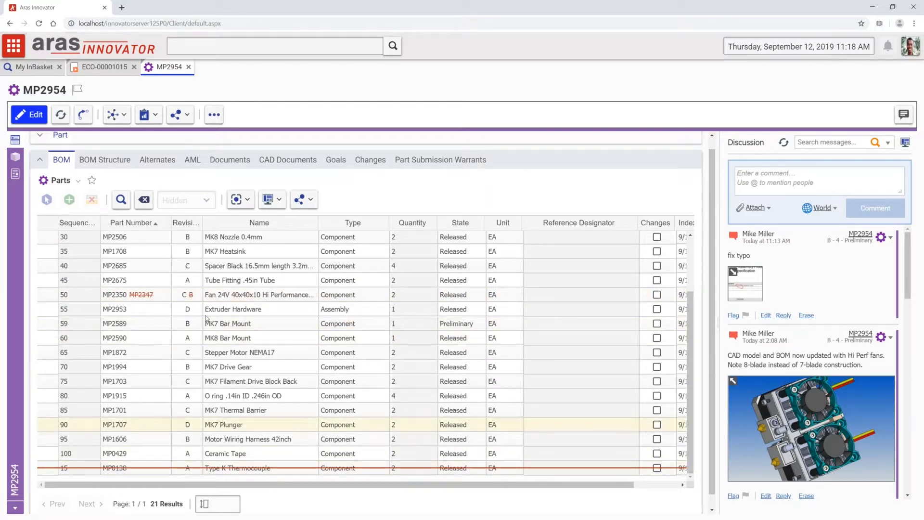
click(188, 67)
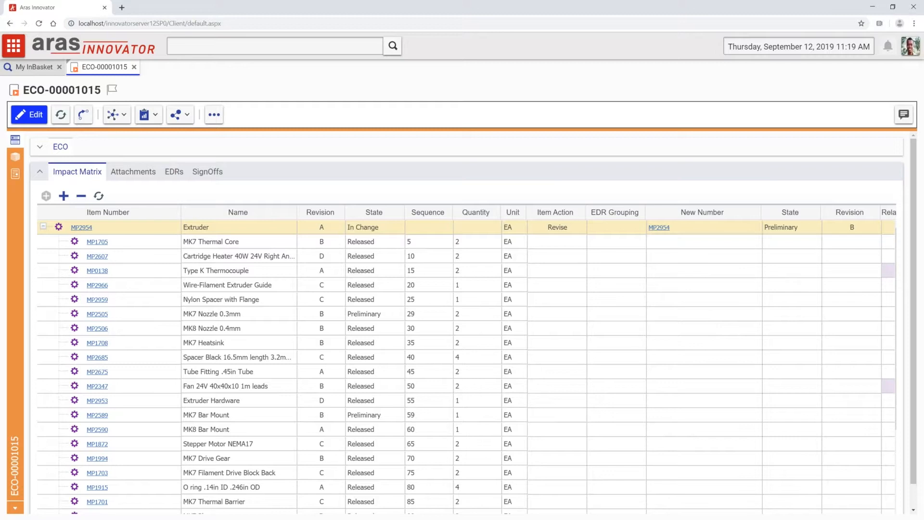
Check the task options for ECO-00001015 in My InBasket and the workflow history in the ECO's SignOffs.
click(33, 67)
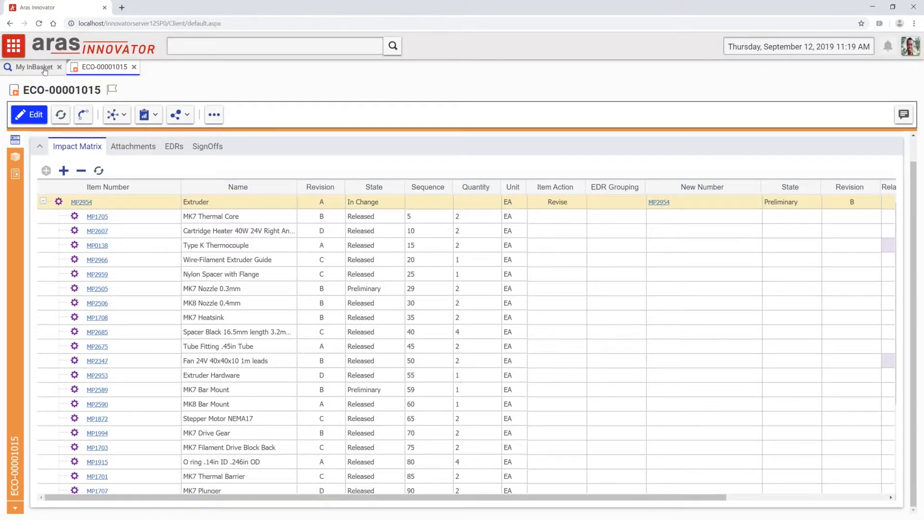
right_click(235, 284)
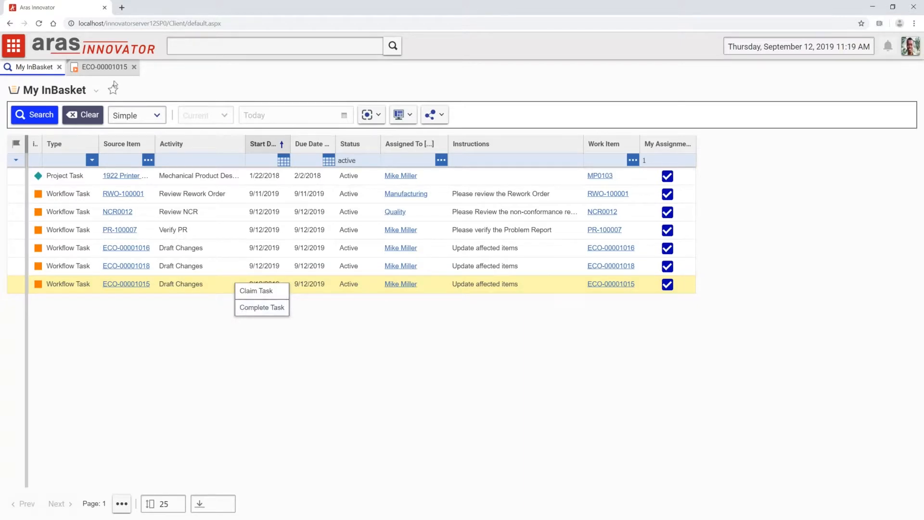
click(101, 67)
click(210, 148)
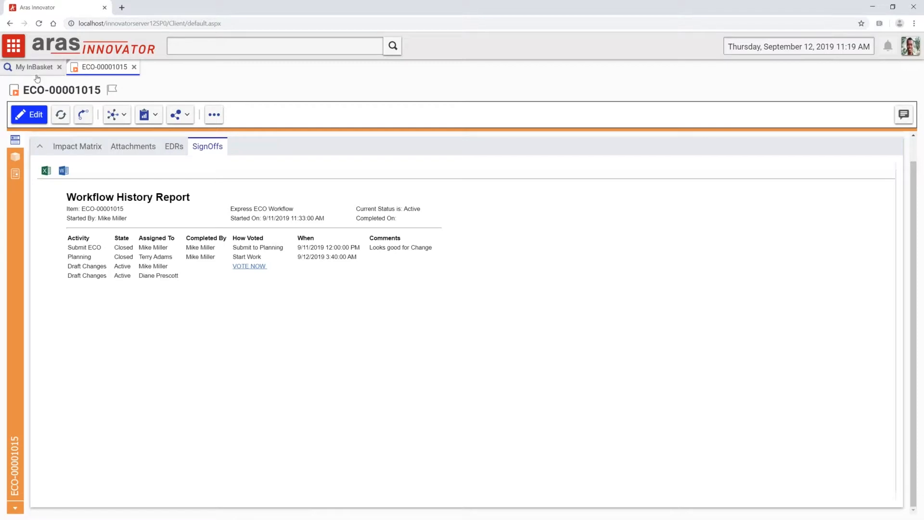
Open the new revision B of part MP2954 from the ECO's Impact Matrix, add it to Item Bookmarks and close the part.
click(16, 140)
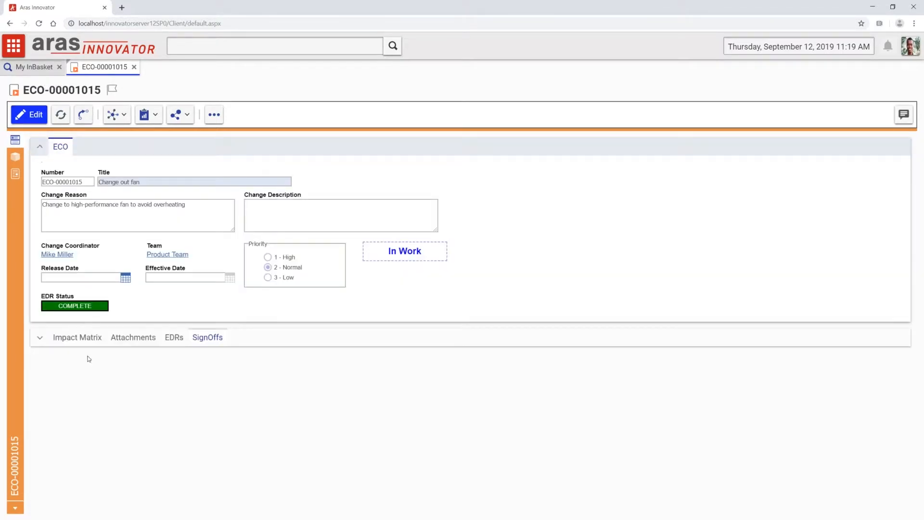
click(78, 338)
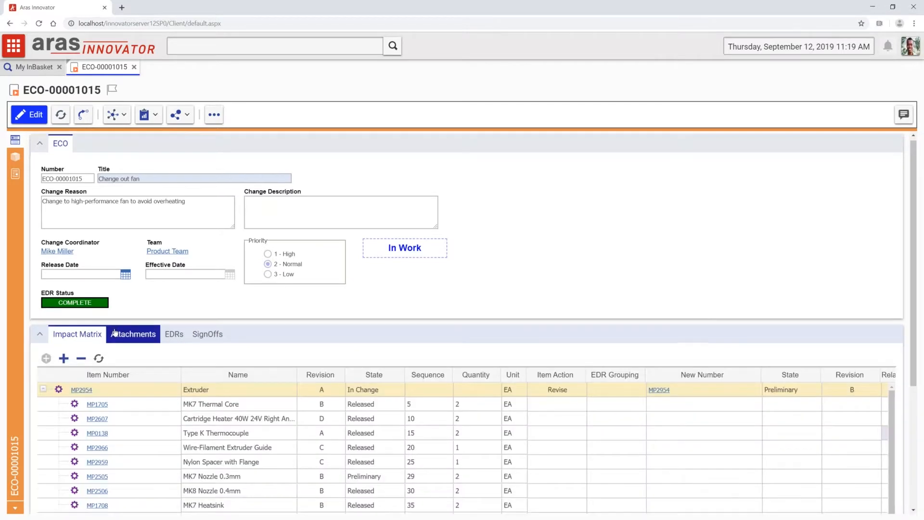
scroll(116, 332, down, 2)
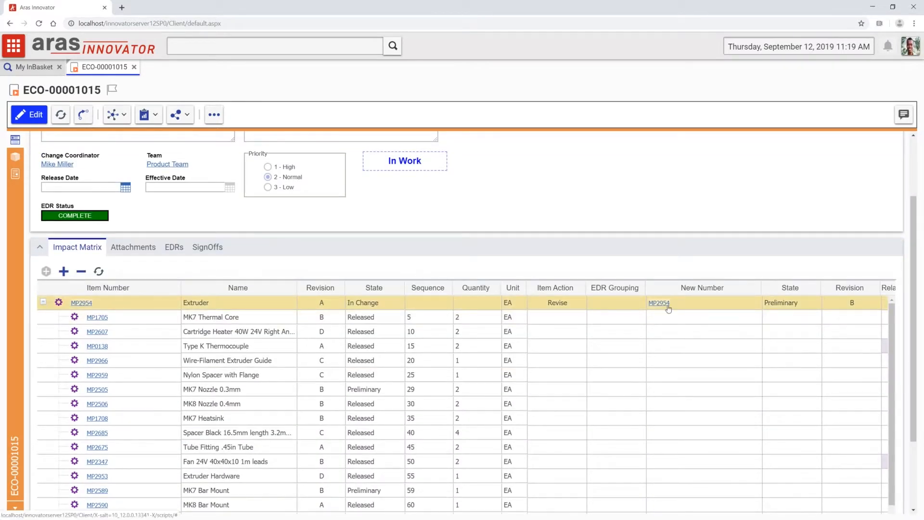
click(659, 303)
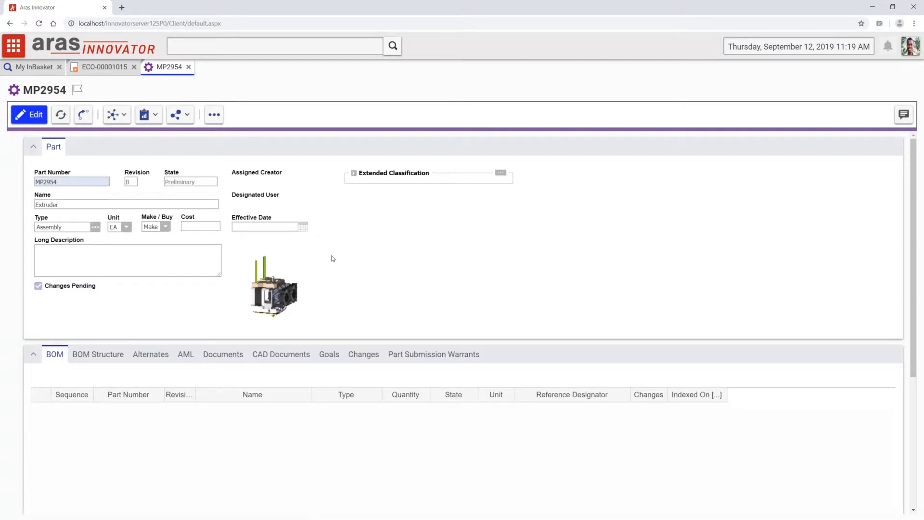
click(215, 116)
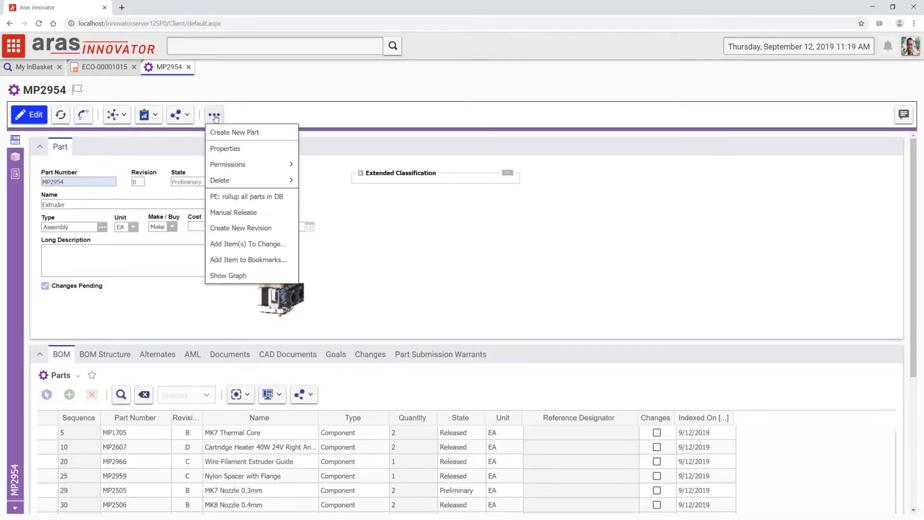
click(247, 259)
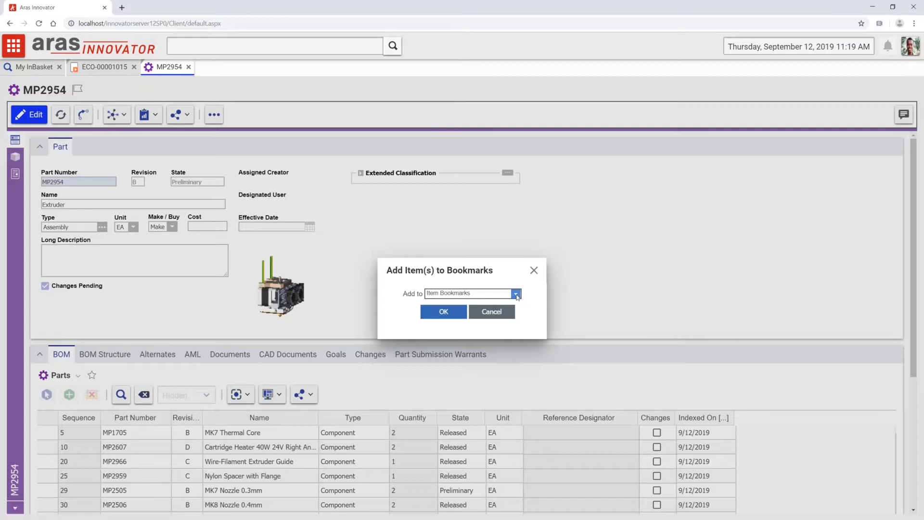
click(516, 294)
click(509, 302)
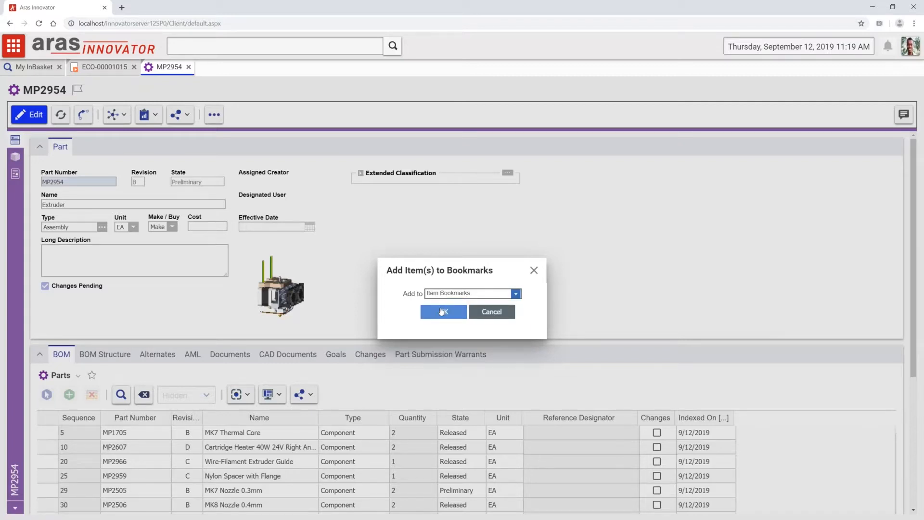
click(441, 312)
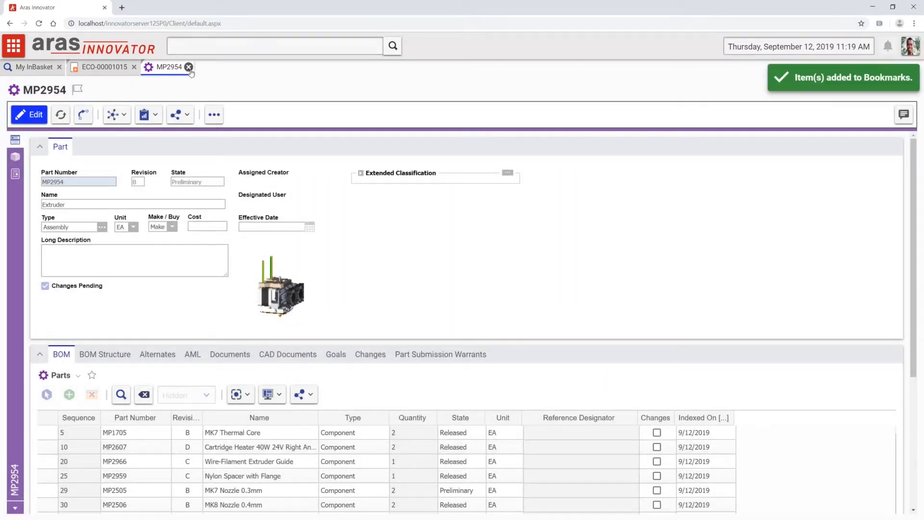
click(188, 66)
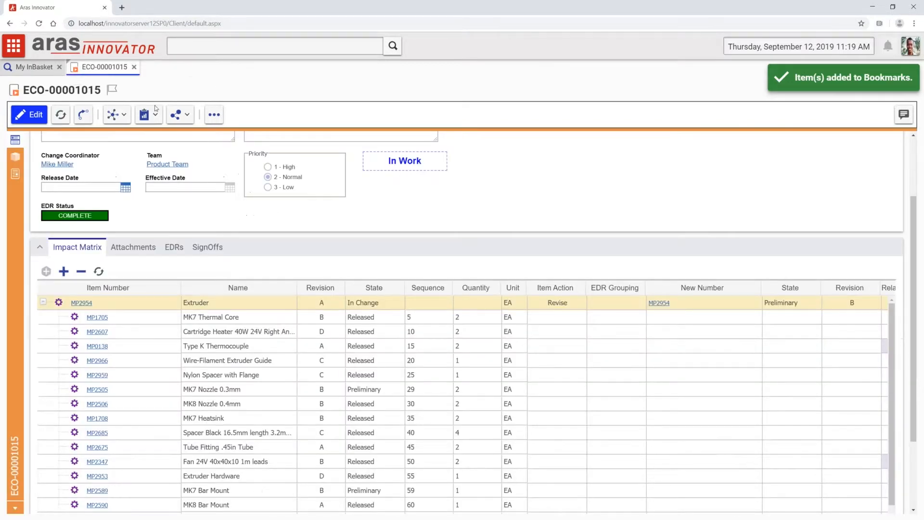
Open the voting form for the Draft Changes activity from SignOffs and mark the change form review task complete.
click(207, 247)
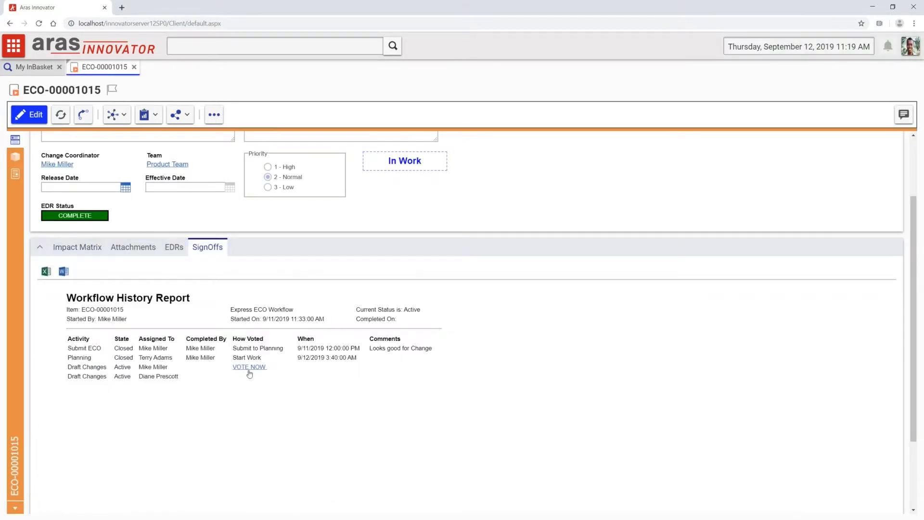
click(247, 370)
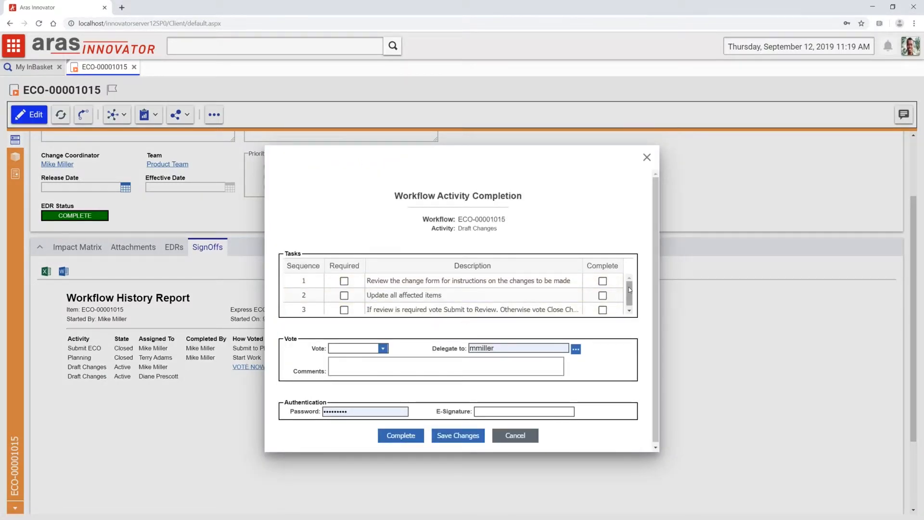
drag(629, 290, 628, 298)
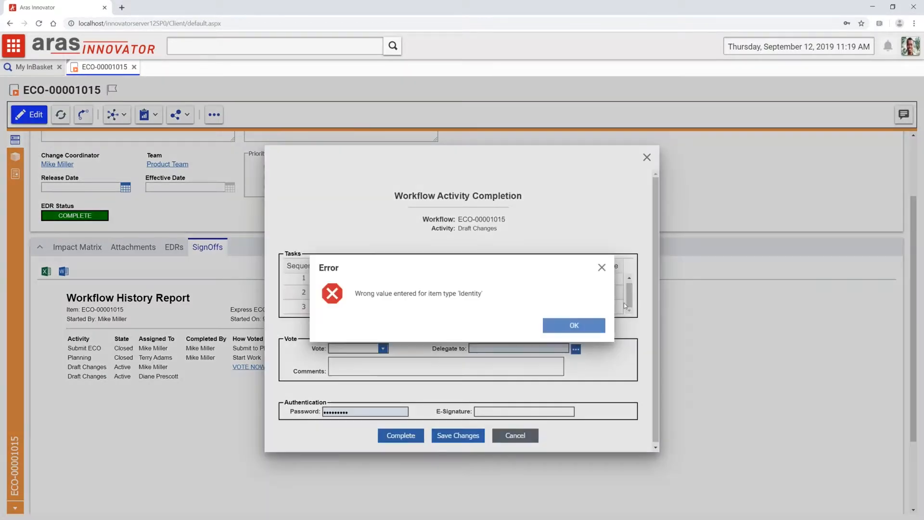
click(598, 326)
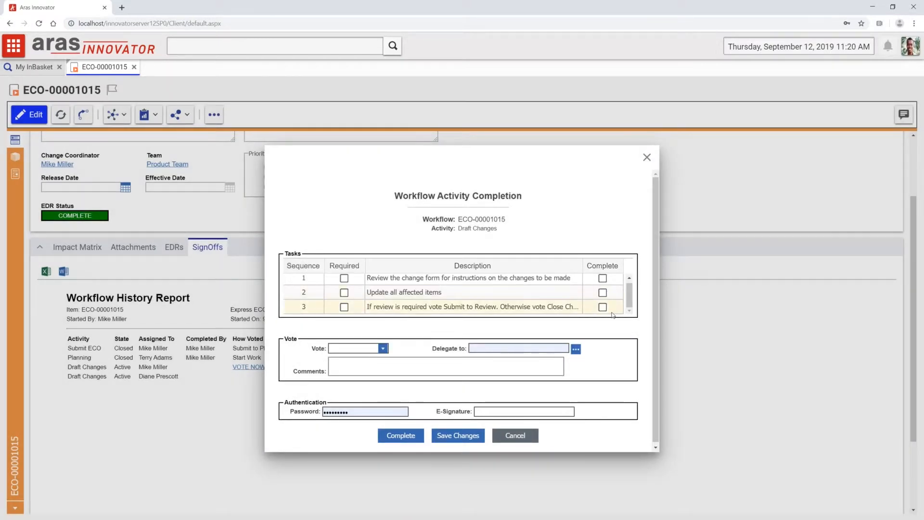
click(602, 279)
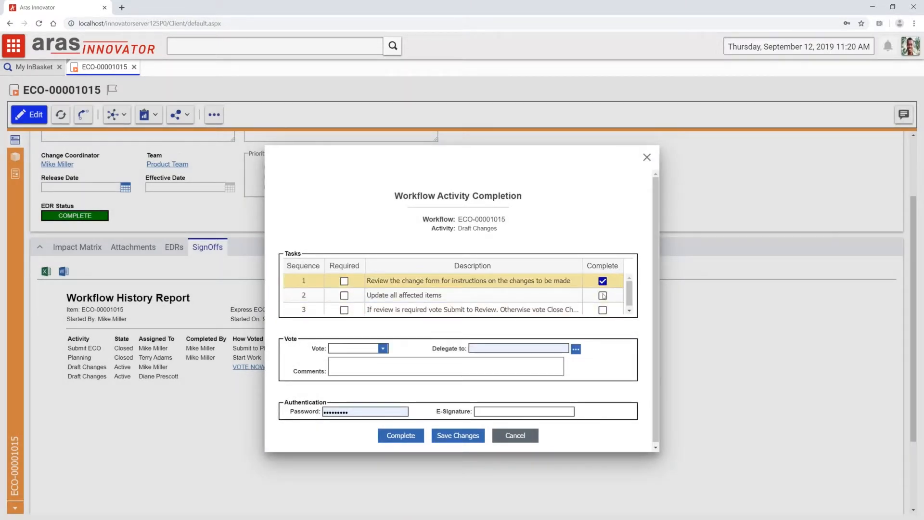
click(602, 295)
click(574, 324)
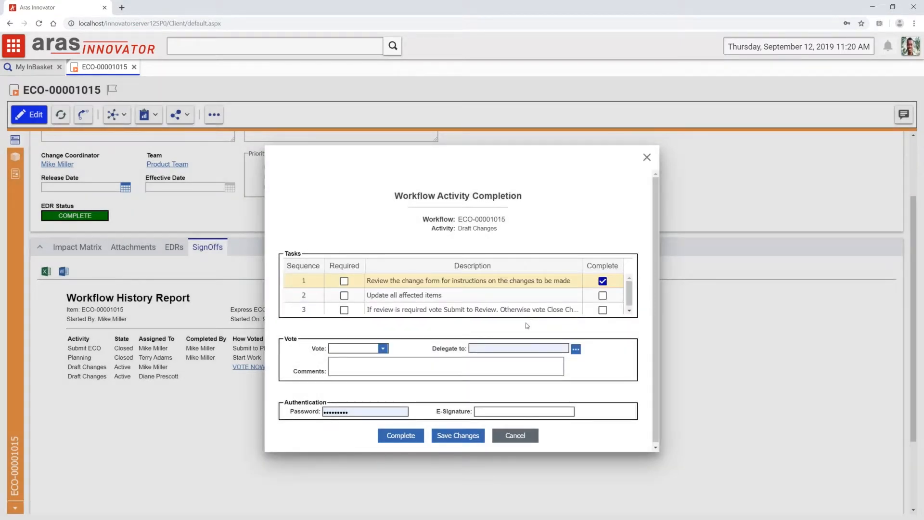
Vote Close Change on the Draft Changes activity of ECO-00001015 and complete the activity.
click(483, 350)
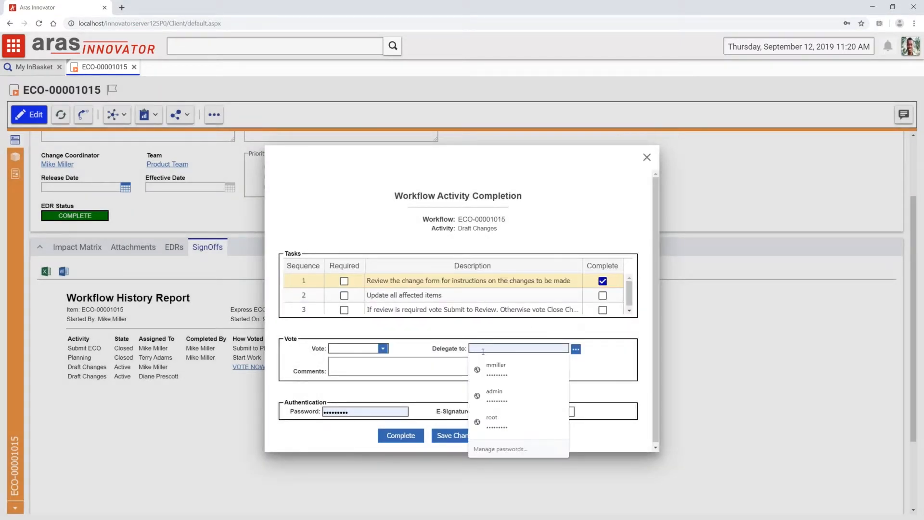
click(383, 348)
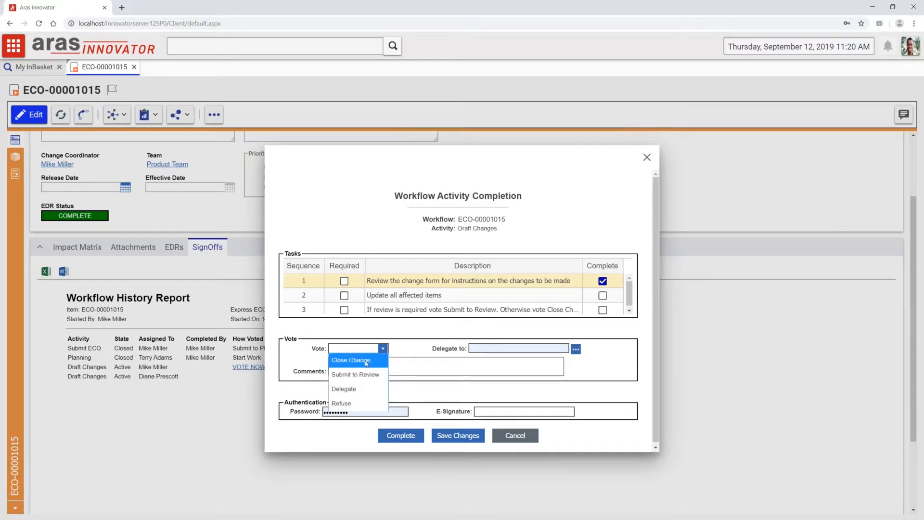
click(365, 363)
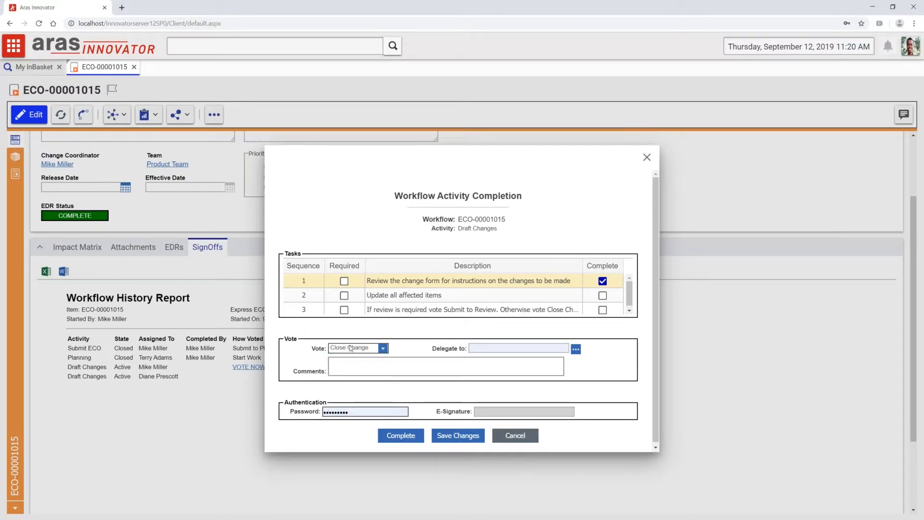
click(414, 436)
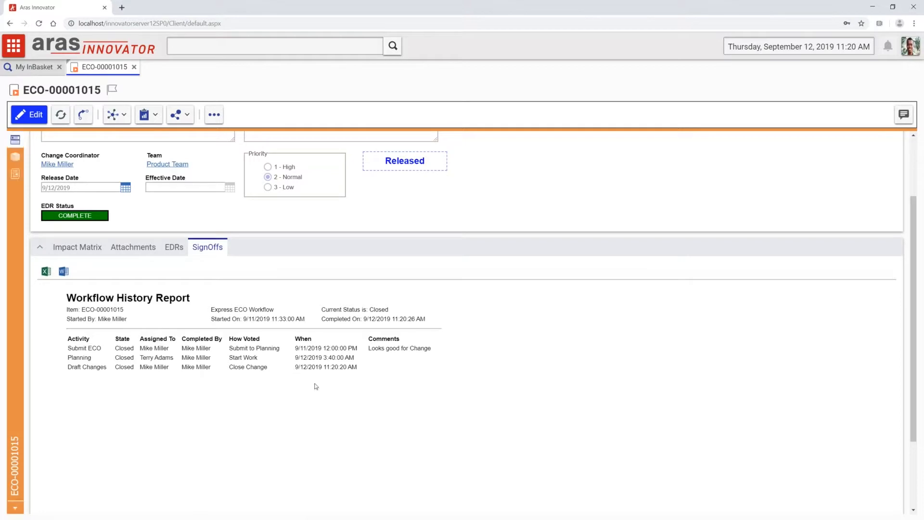
Close ECO-00001015 and look through all messages in My Discussions.
click(134, 66)
click(18, 45)
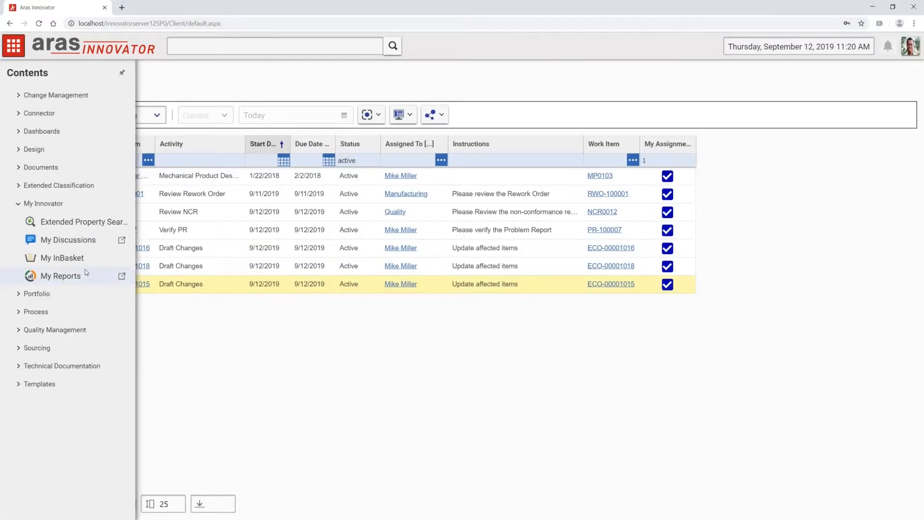
click(80, 240)
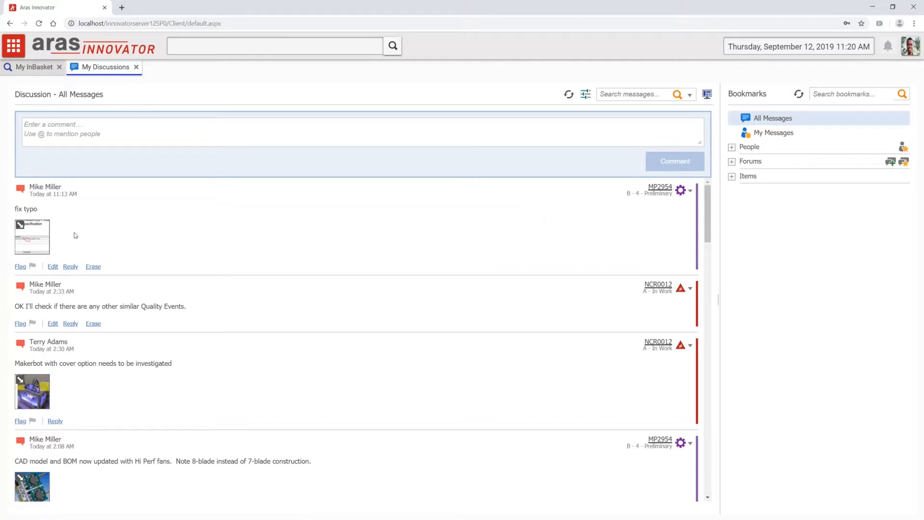
scroll(130, 354, down, 3)
scroll(130, 353, down, 10)
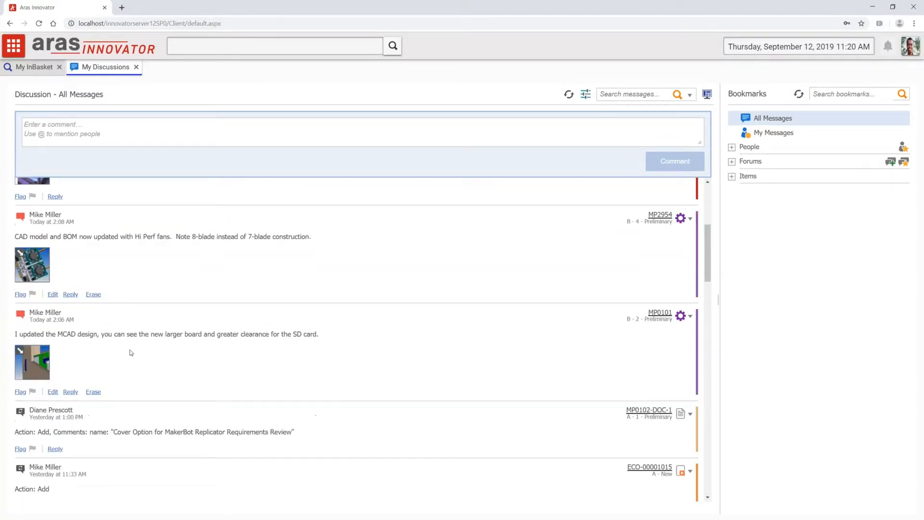
scroll(130, 353, up, 15)
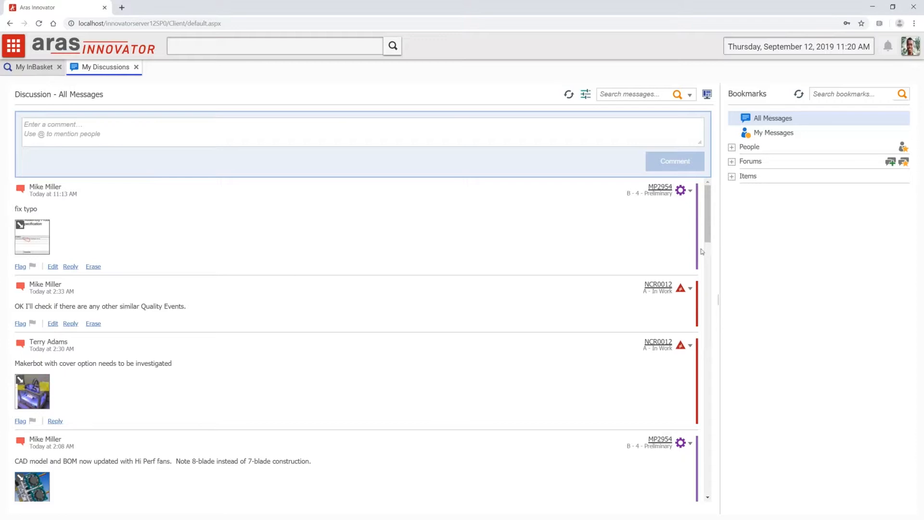
Open part MP2954 from the bookmarked items and review its list of related changes.
click(731, 176)
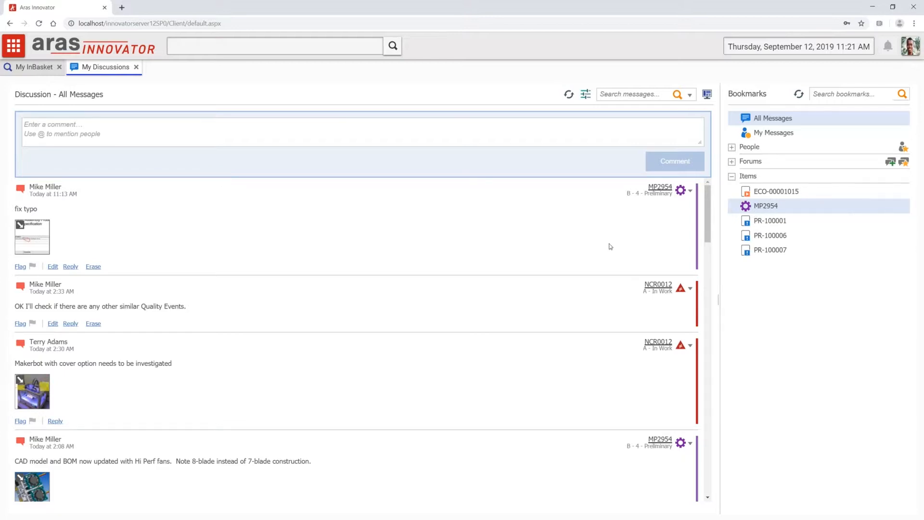
right_click(830, 205)
click(861, 241)
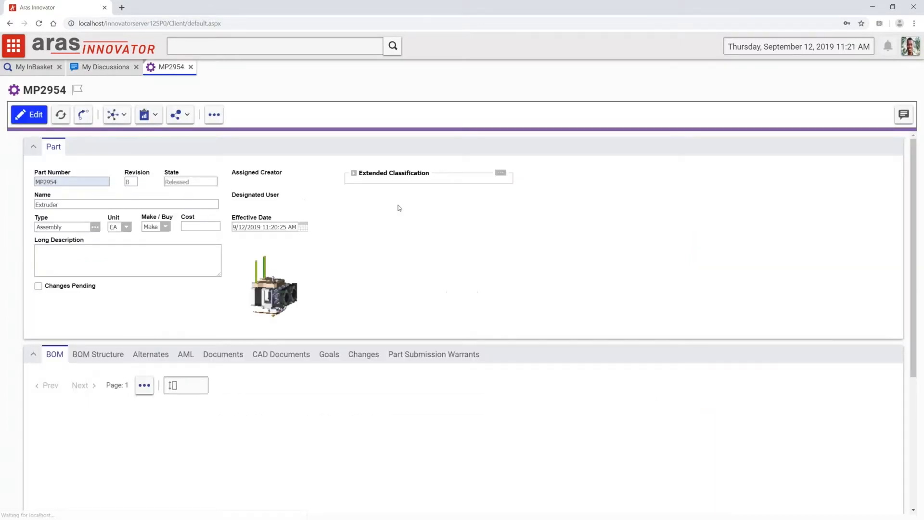
click(364, 355)
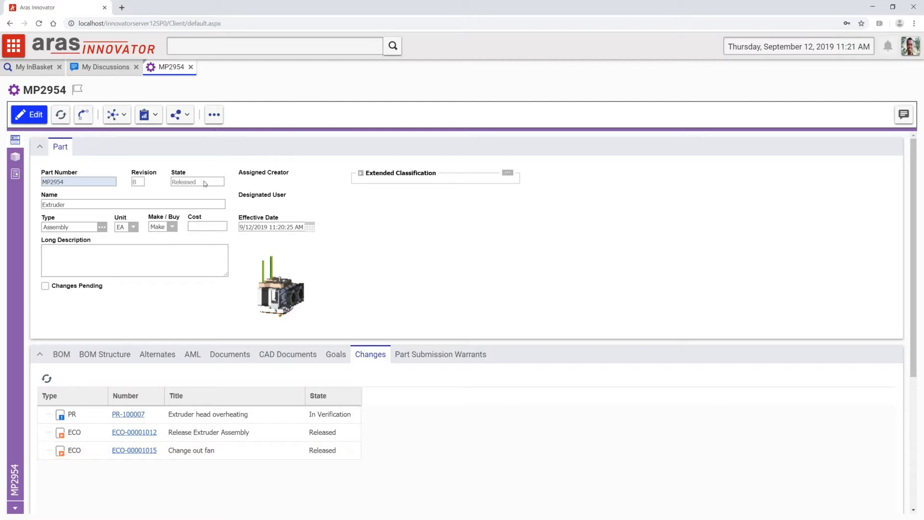
View the Life Cycle map of part MP2954 and close it.
click(124, 116)
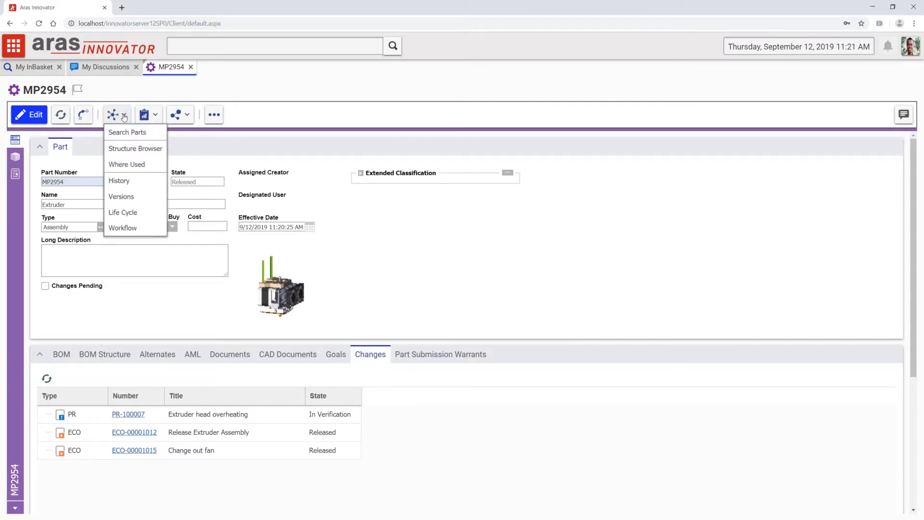
click(134, 212)
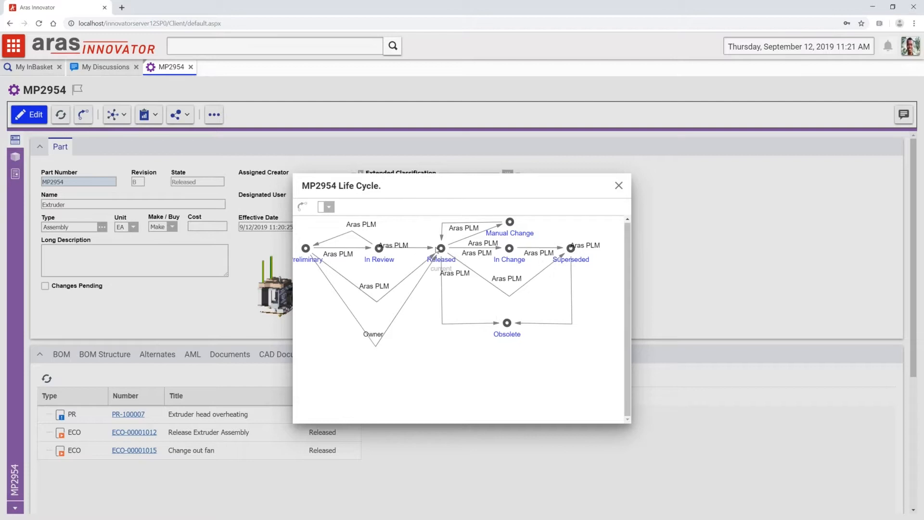
click(620, 188)
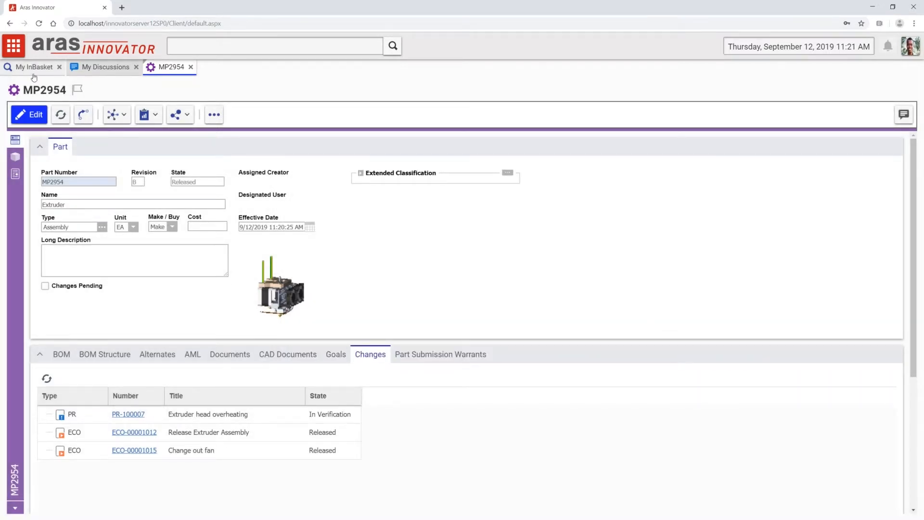
Open revision A of part MP2954 from its Versions list and display its 3D model.
click(124, 115)
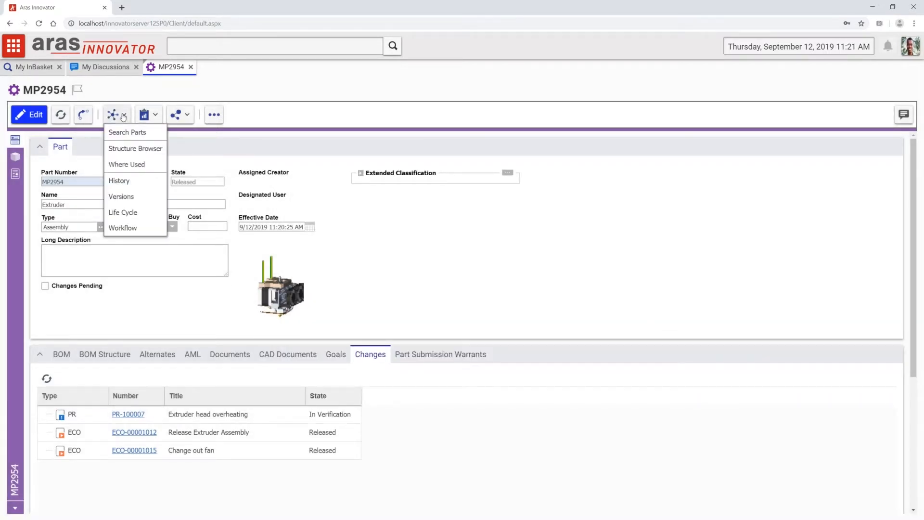
click(121, 196)
click(337, 261)
right_click(337, 264)
double_click(305, 263)
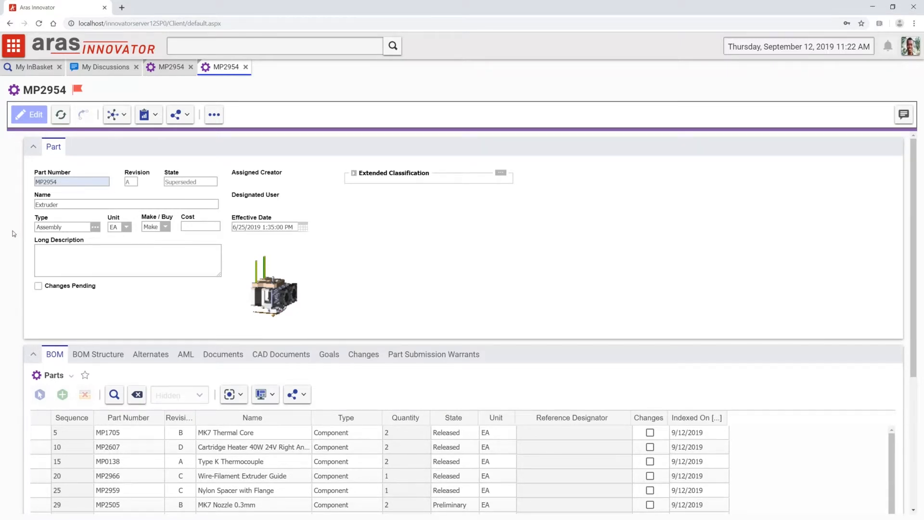
click(15, 156)
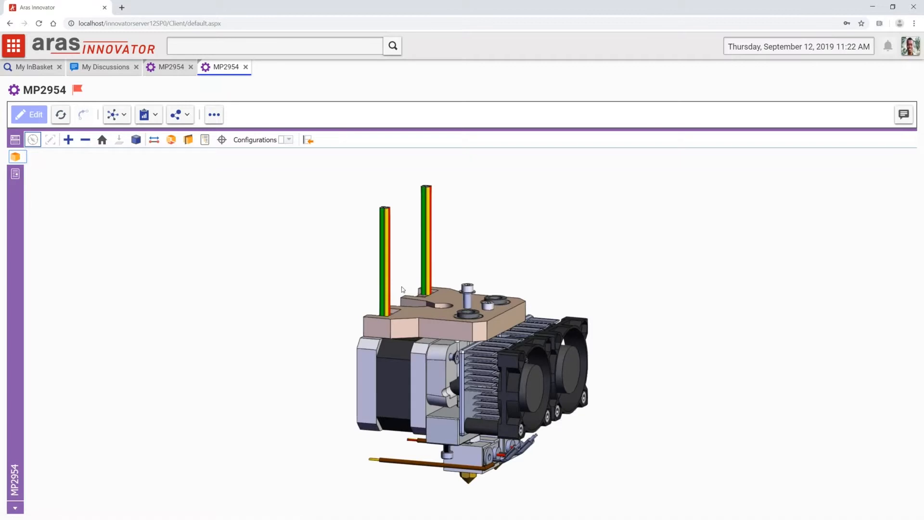
Return to released revision B of part MP2954, close its versions list and display its 3D model.
click(170, 68)
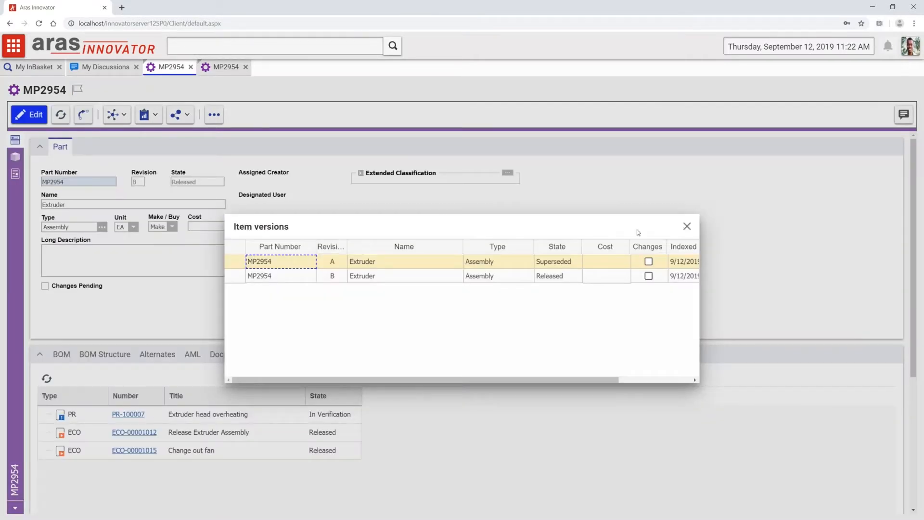
click(687, 227)
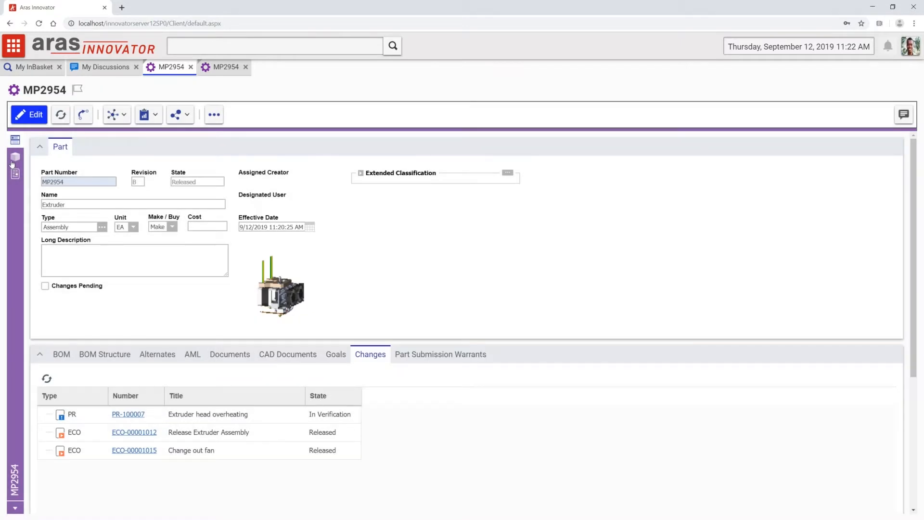
click(13, 160)
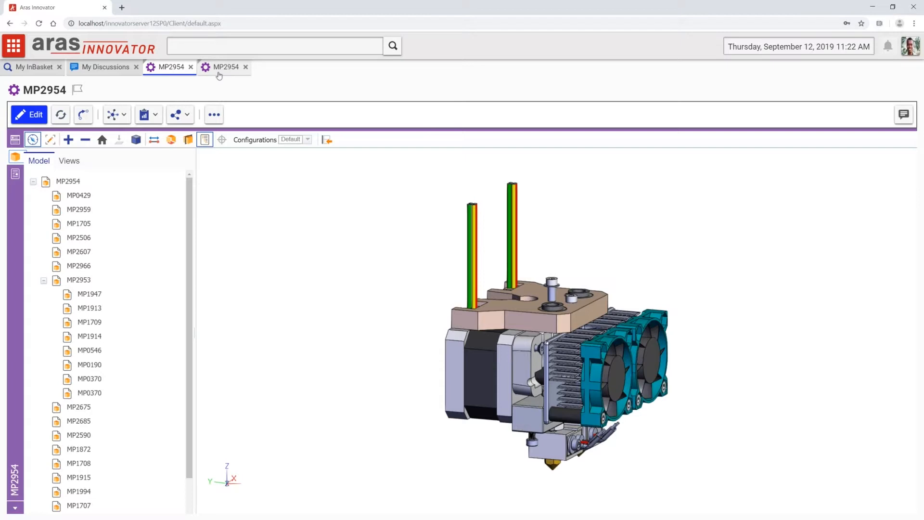
Open problem report PR-100007 from part MP2954's list of changes and review its details.
click(15, 139)
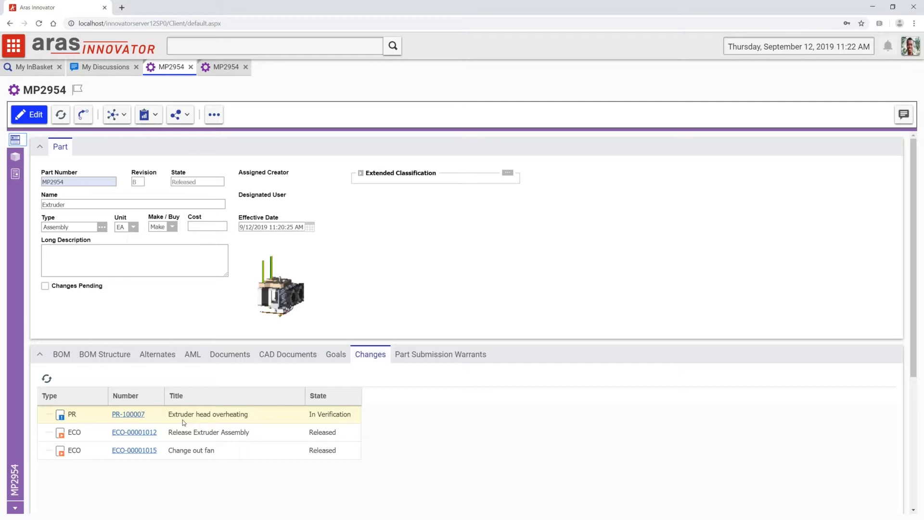
click(138, 419)
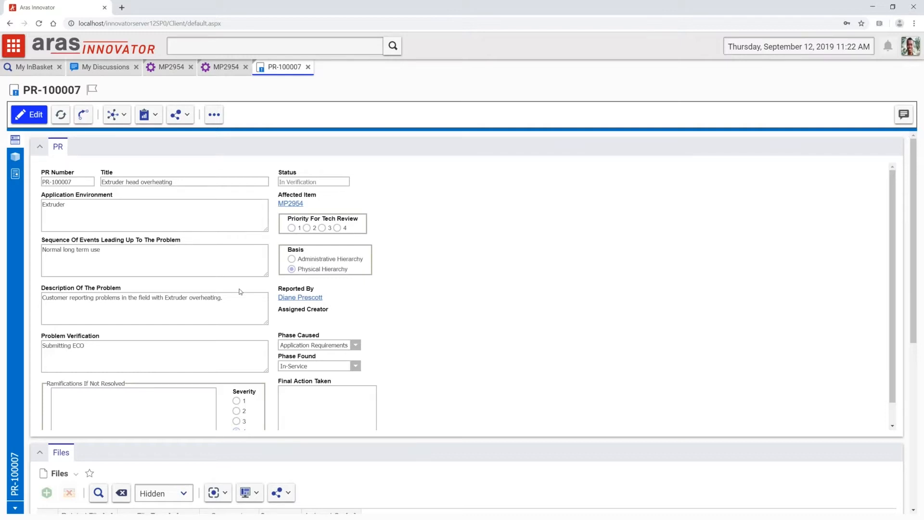
scroll(556, 229, down, 1)
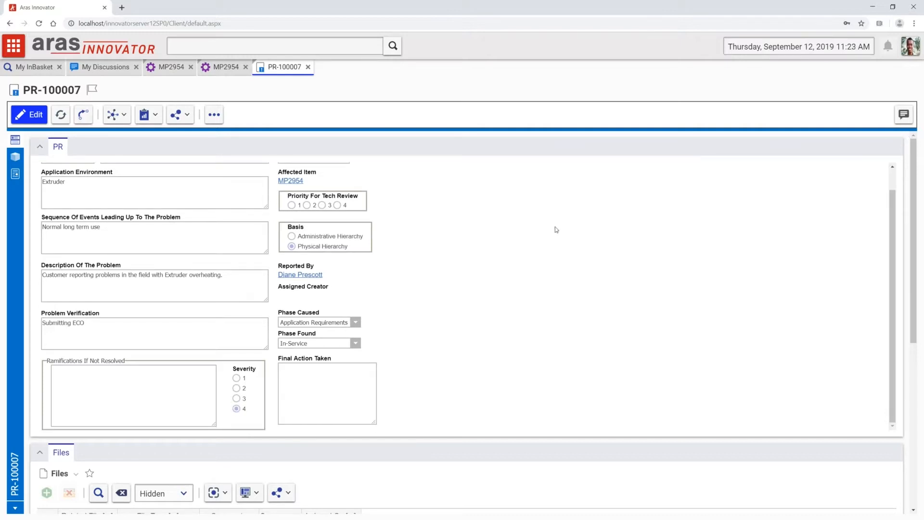
click(13, 157)
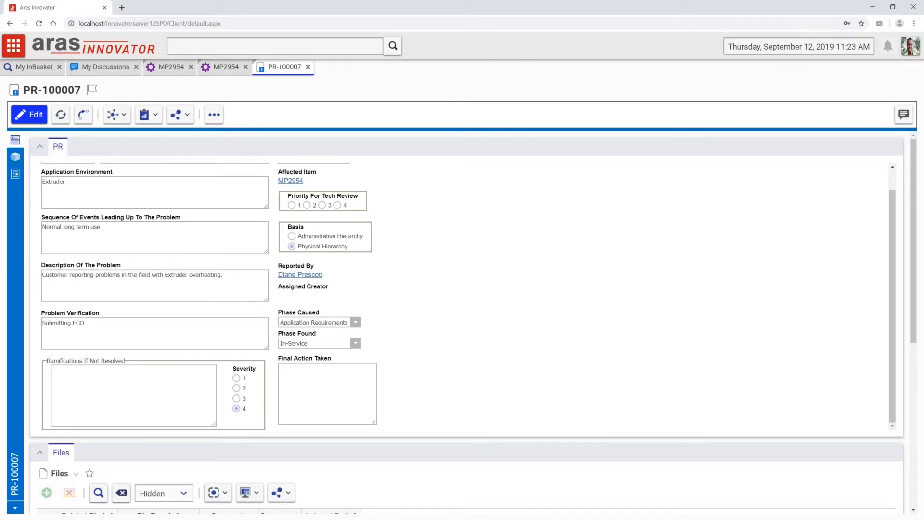
Run Where Used on PR-100007 and open corrective action plan CAP001 from the results.
click(124, 120)
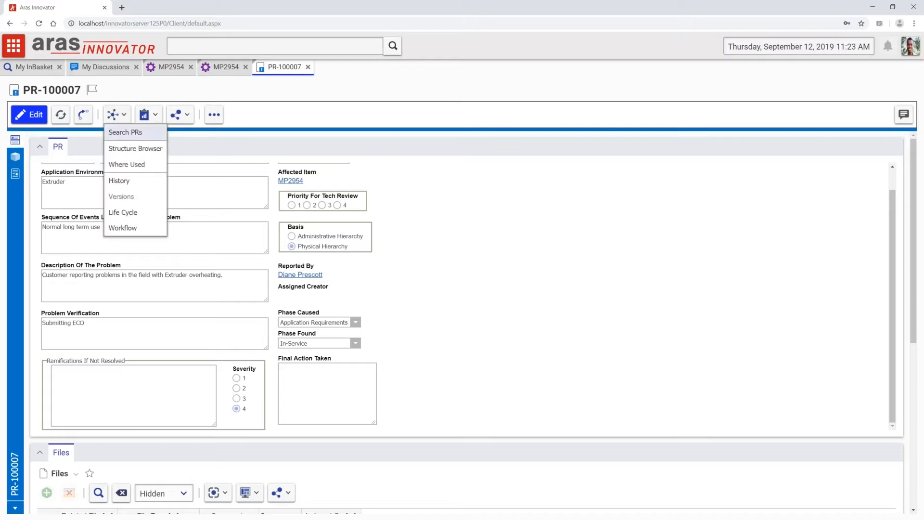
click(132, 168)
right_click(83, 107)
click(92, 116)
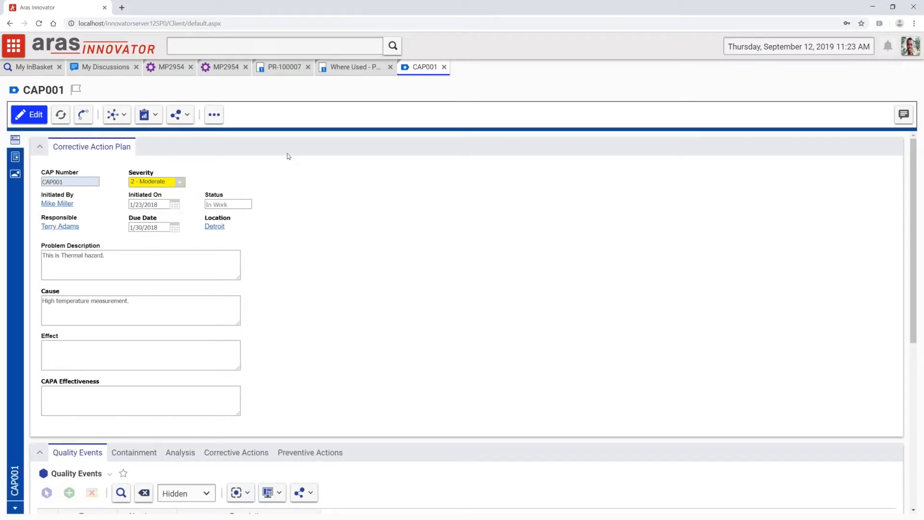
Collapse the CAP001 form and review its Quality Events, Containment, Analysis and Preventive Actions.
click(43, 150)
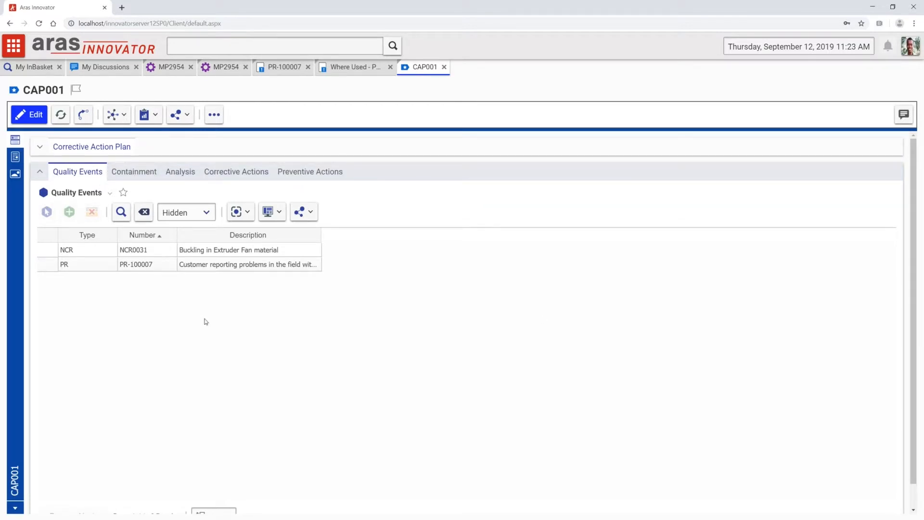
click(88, 266)
click(132, 175)
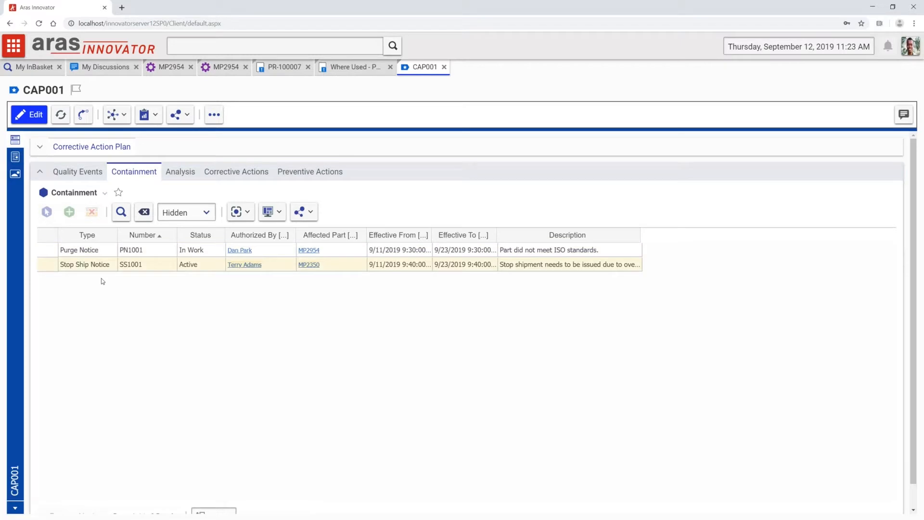
click(182, 180)
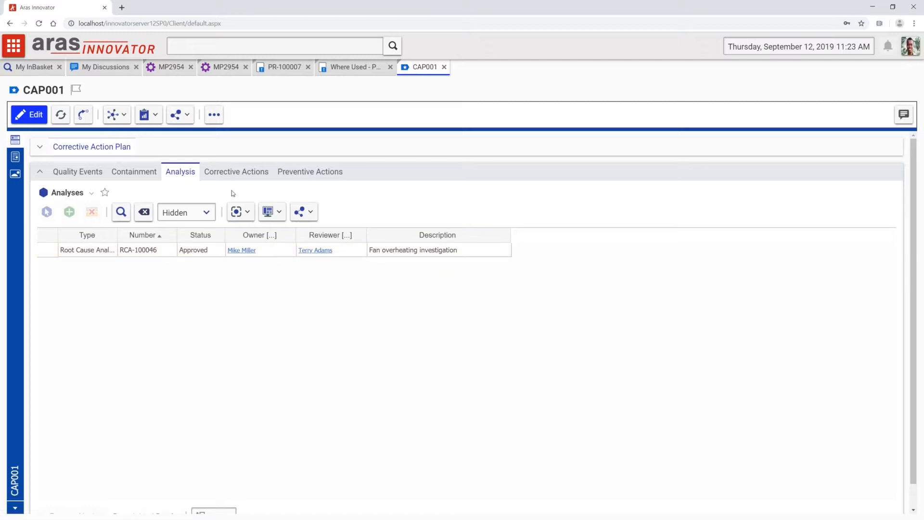
click(313, 177)
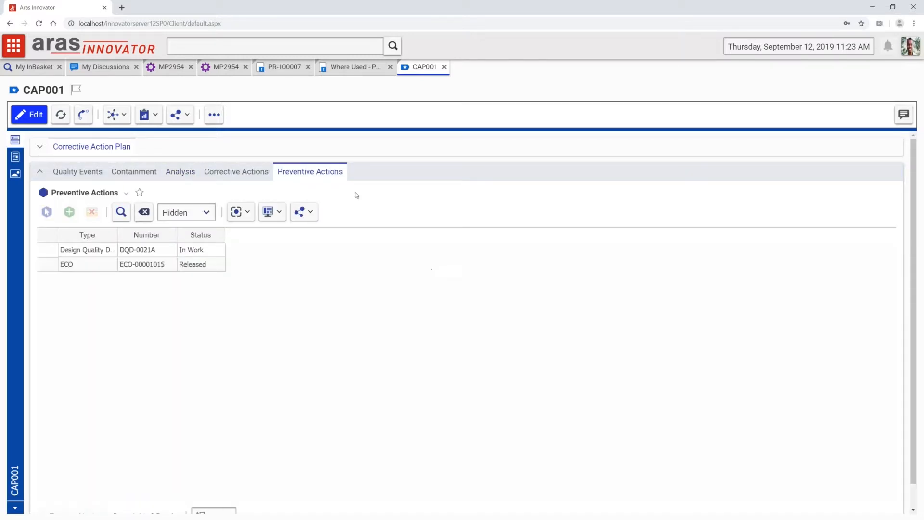
click(110, 268)
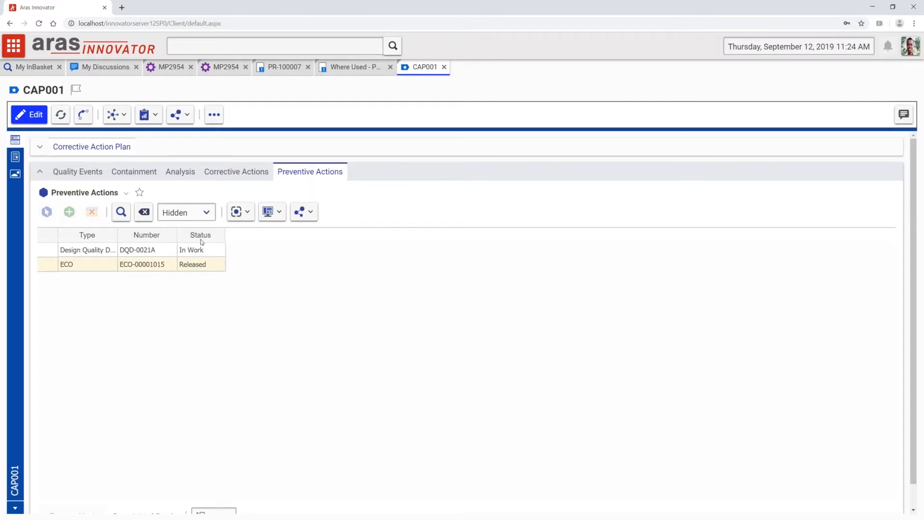
Open design quality document DQD-0021A from CAP001's preventive actions.
click(82, 255)
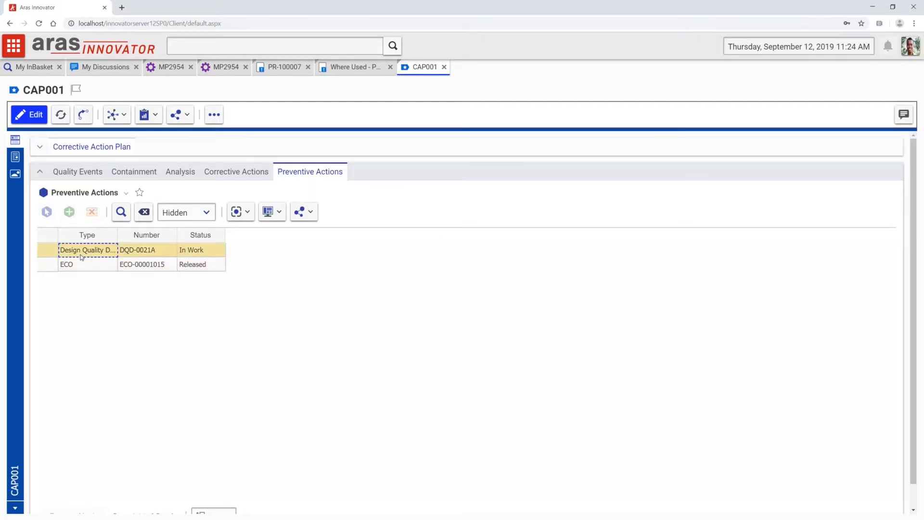
right_click(82, 256)
click(92, 261)
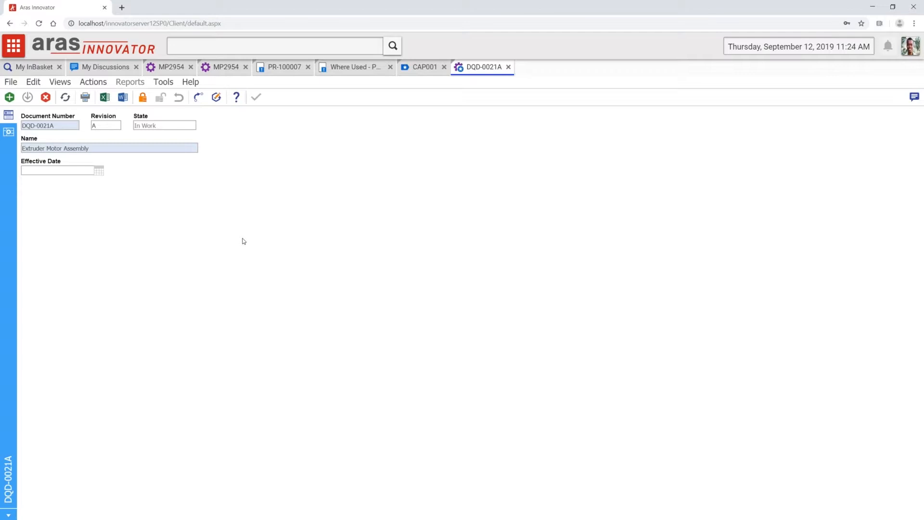
Display the failure mode table of DQD-0021A and expand the Fan item in its structure tree.
click(7, 132)
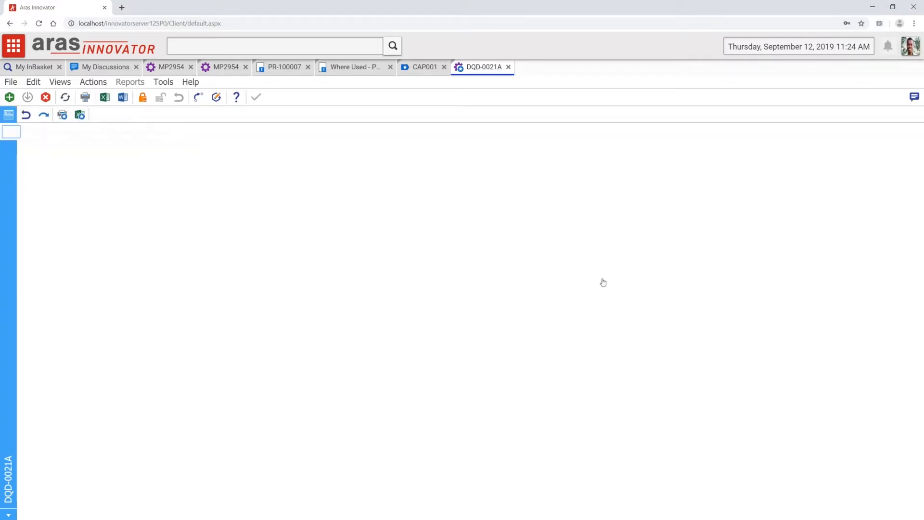
scroll(424, 385, down, 1)
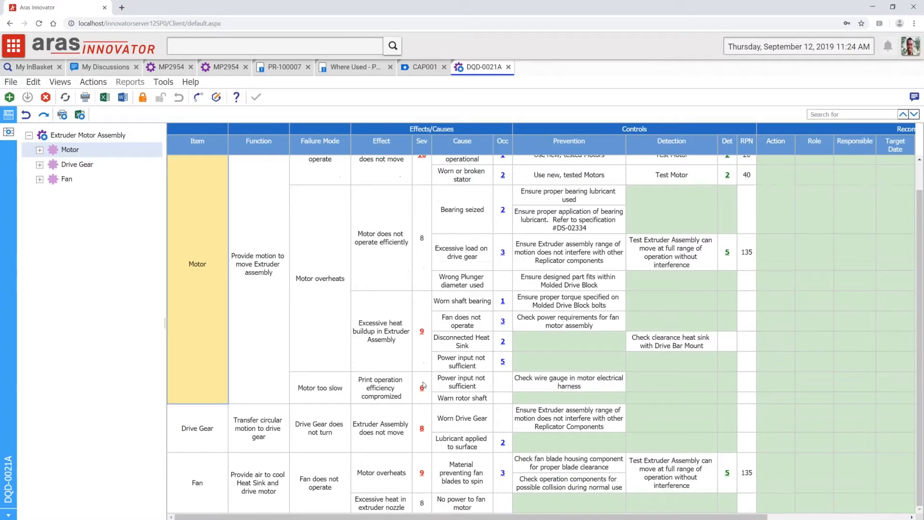
scroll(424, 385, up, 1)
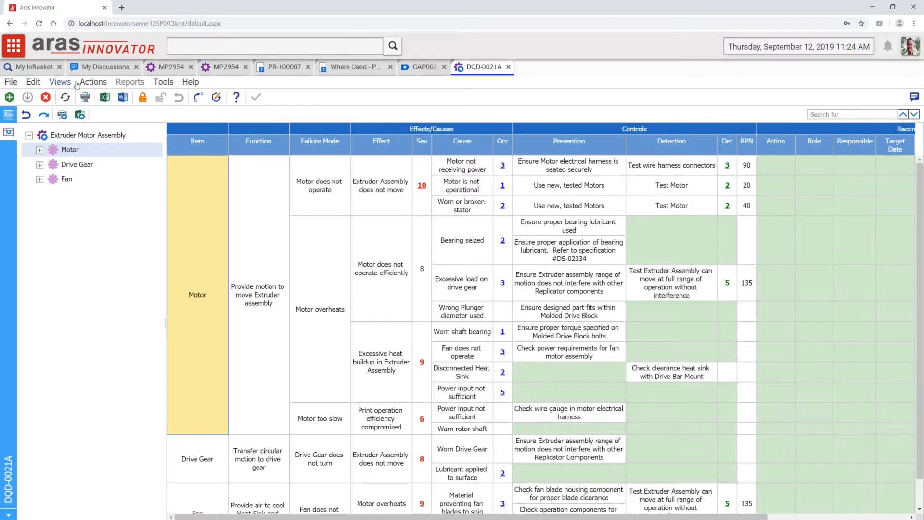
click(39, 179)
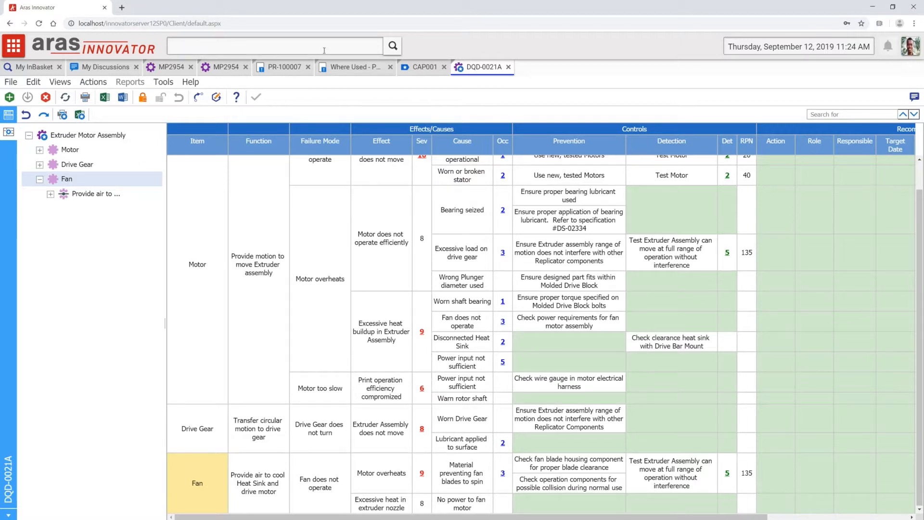
Open the All ECOs report from My Reports and sort it by Status.
click(9, 48)
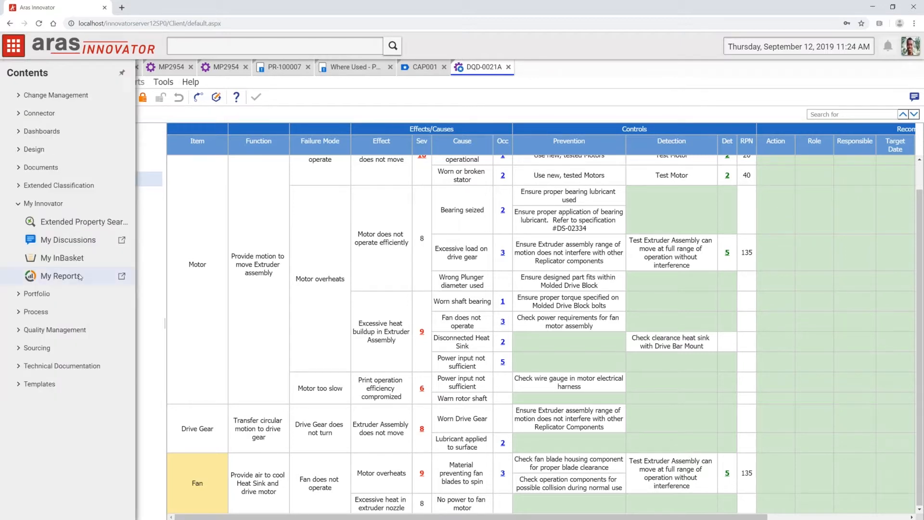
click(80, 276)
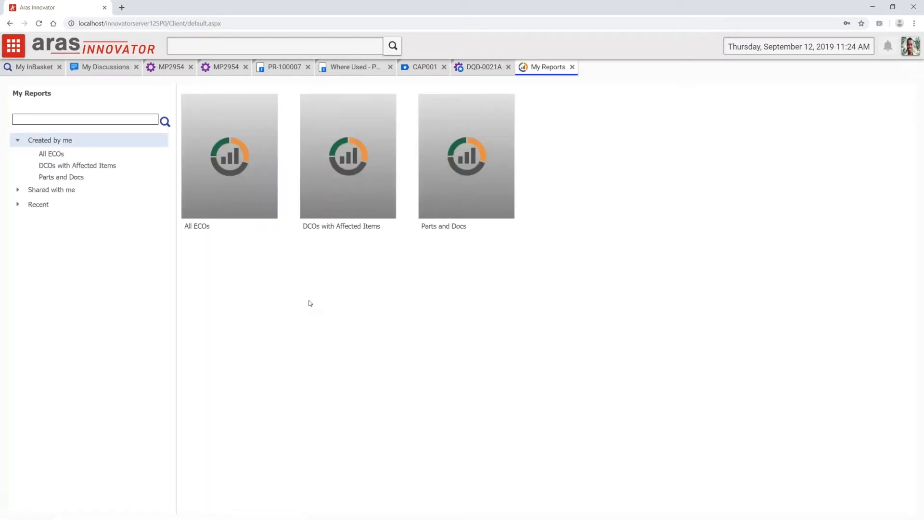
right_click(261, 175)
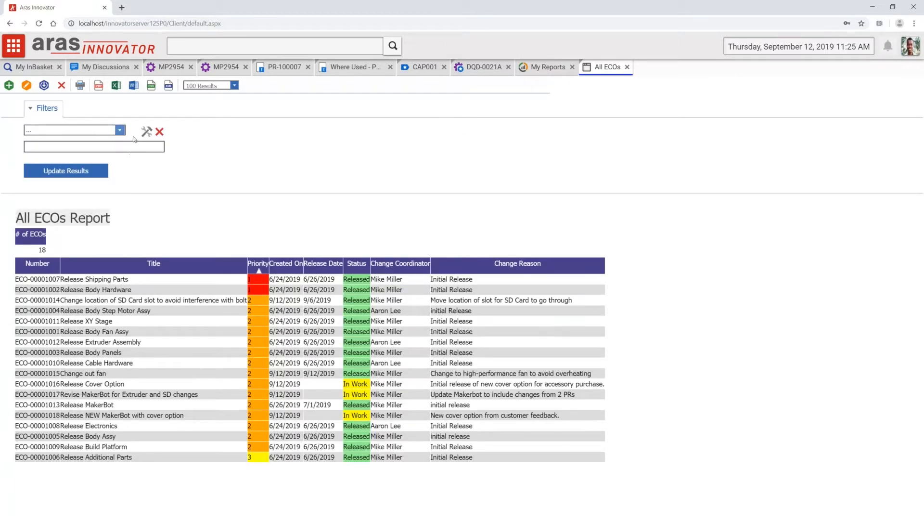
click(356, 266)
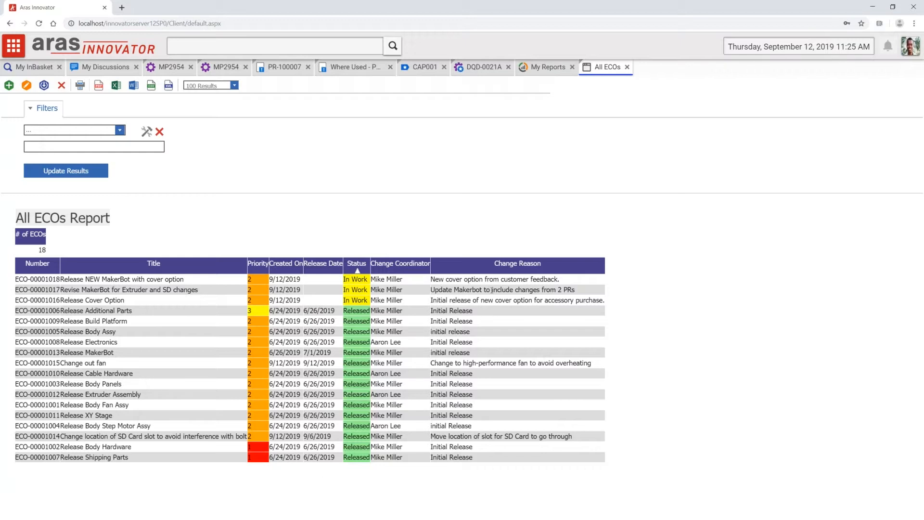
Copy "cover option" from ECO-00001018's change reason and search all items for it.
drag(483, 280, 446, 279)
right_click(450, 276)
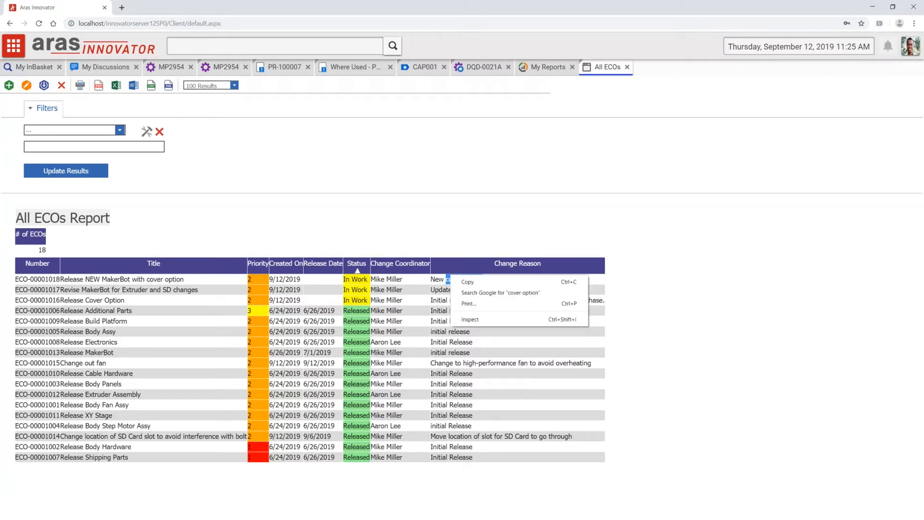
click(461, 281)
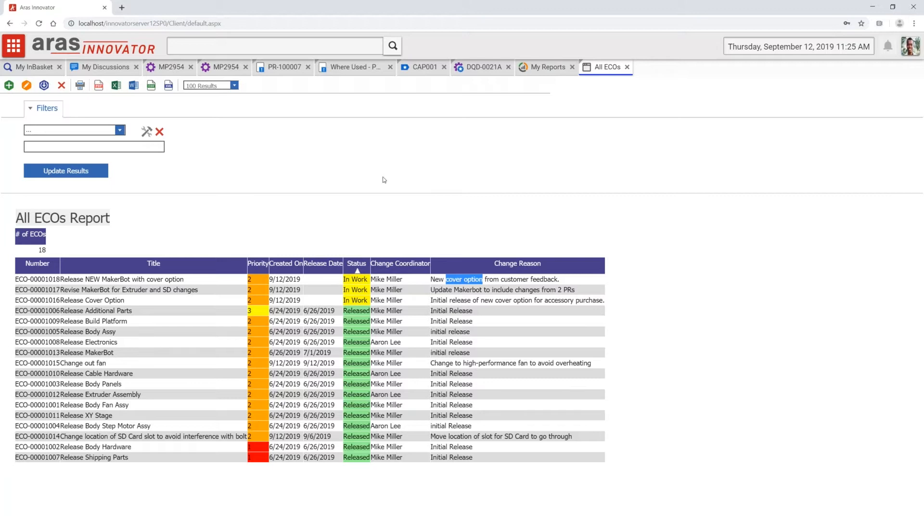
right_click(278, 43)
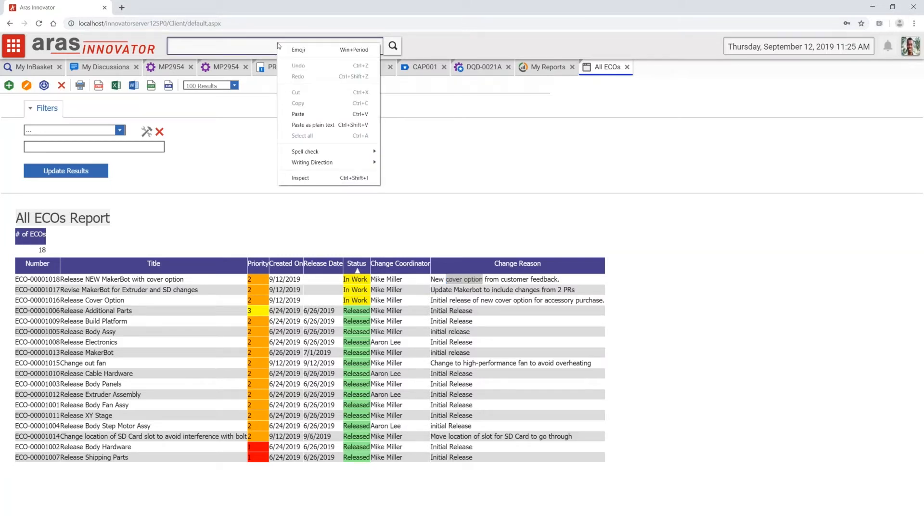
click(313, 110)
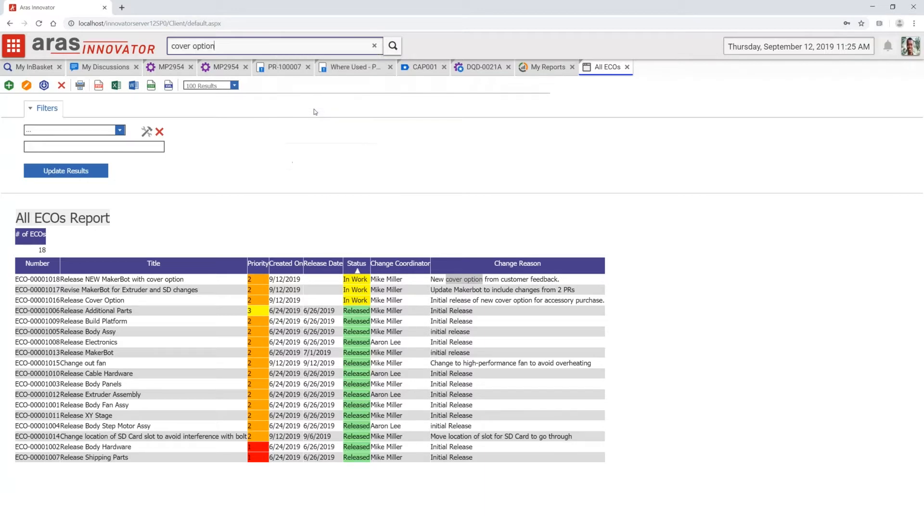
click(392, 45)
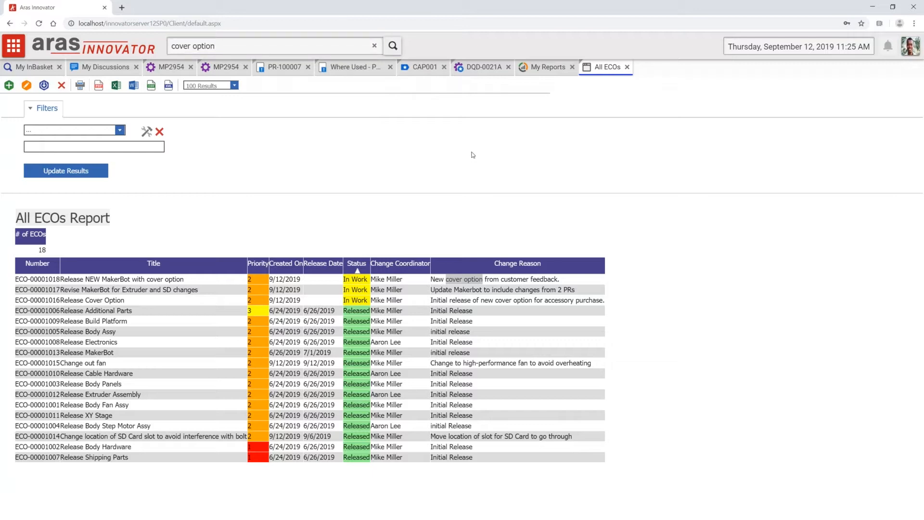
click(392, 45)
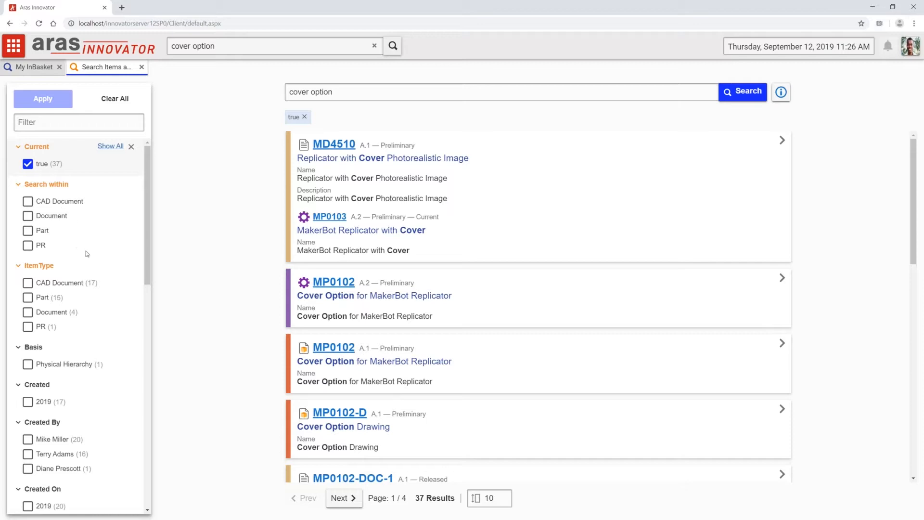
Filter the search results to the Part item type and open part MP0103.
click(28, 297)
click(29, 102)
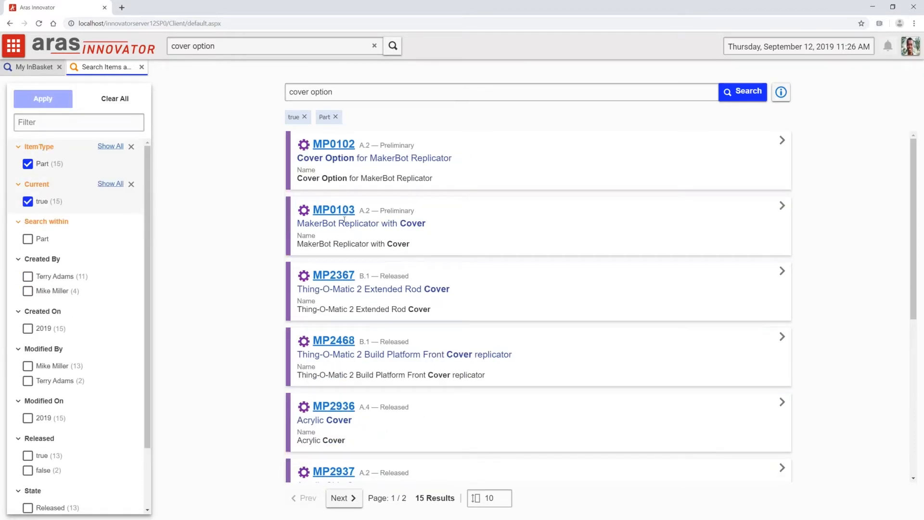
click(348, 211)
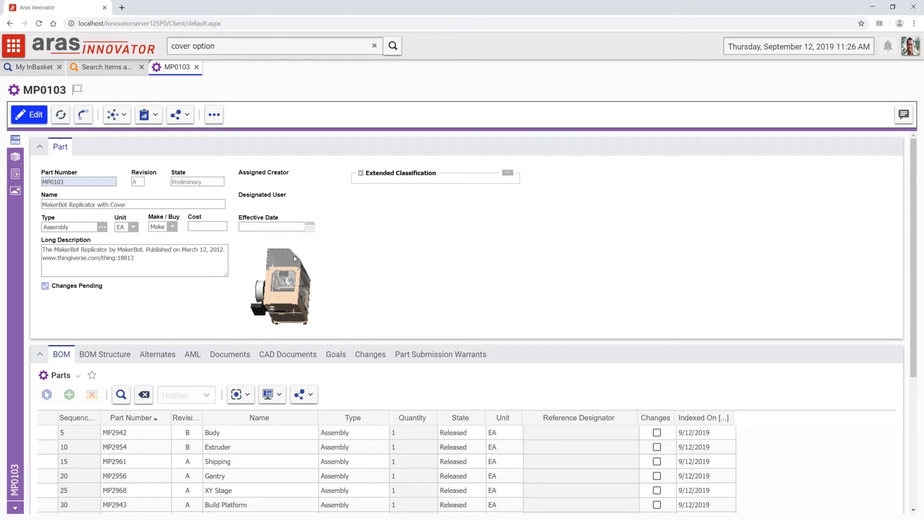
Show where MP0103 is used and expand the Mechanical Product Design branch through Phase 2 - Product Development down to its project.
click(124, 116)
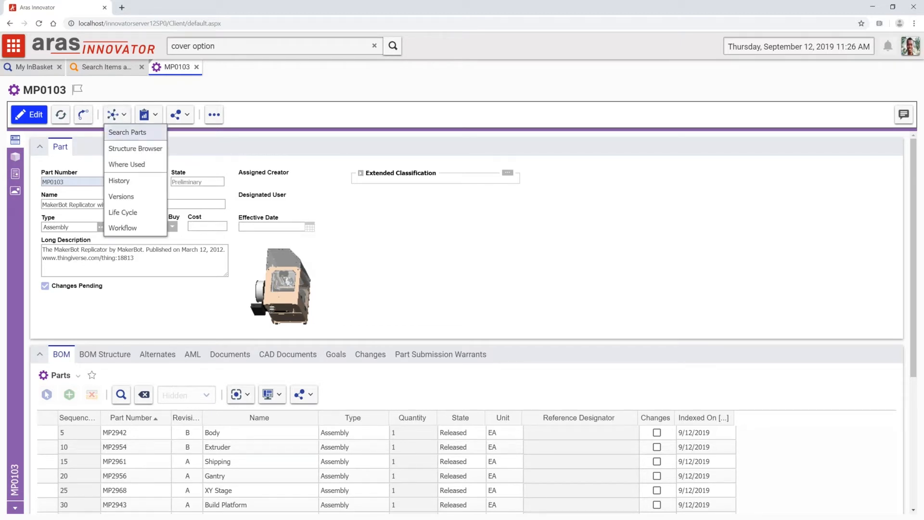
click(127, 164)
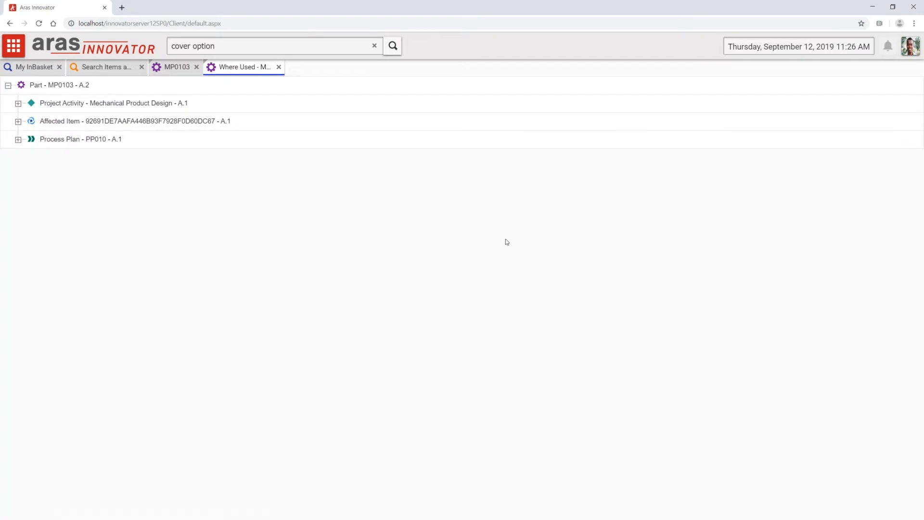
click(18, 104)
click(28, 139)
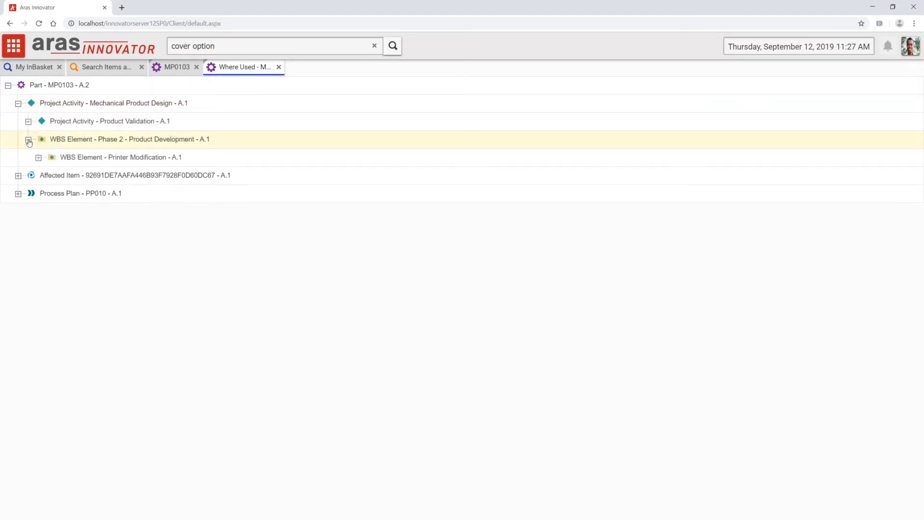
click(38, 158)
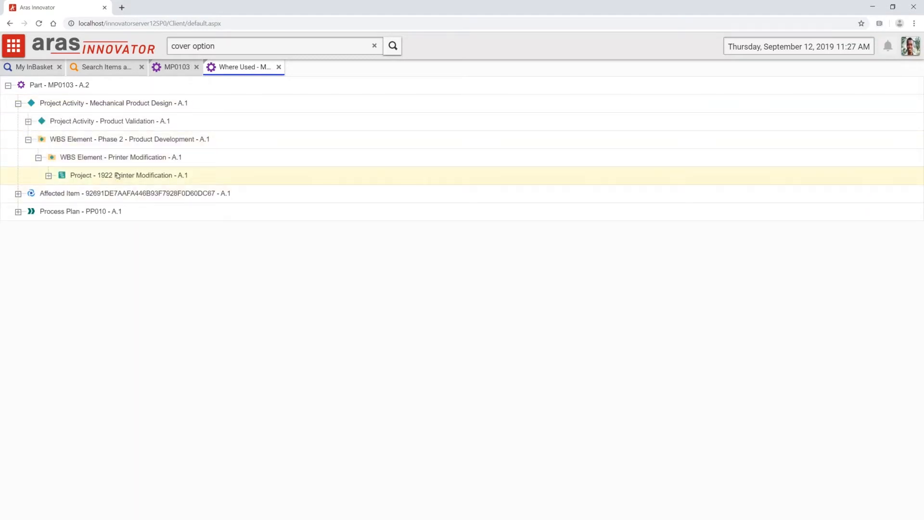
Open project 1922 Printer Modification and display its fully expanded project plan with a wider Project Tree column.
right_click(118, 176)
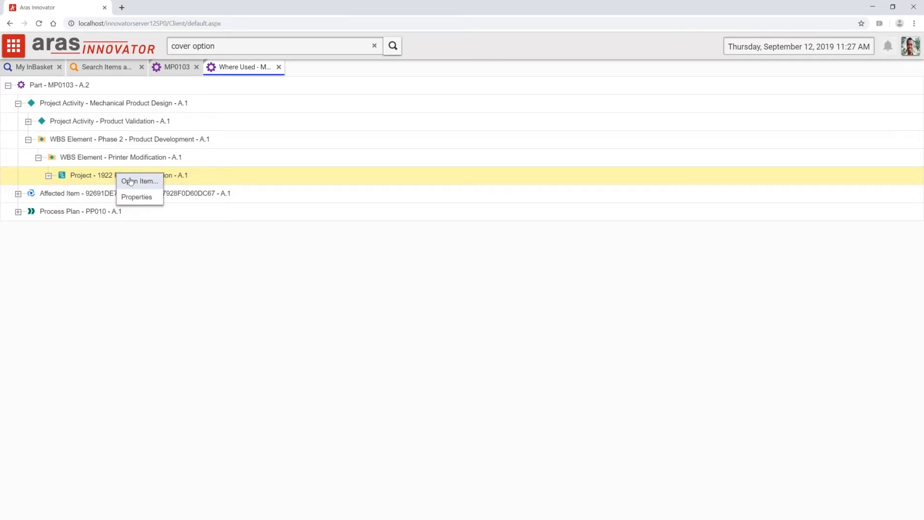
click(130, 182)
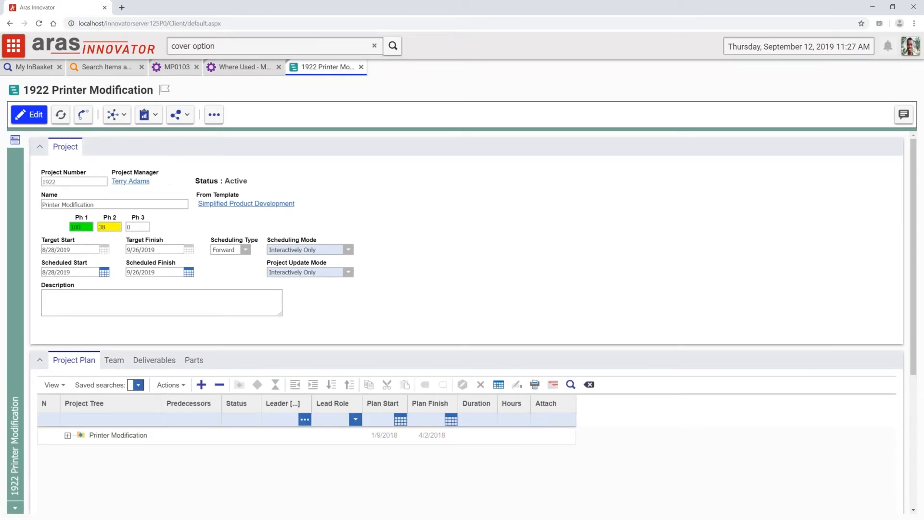
click(39, 147)
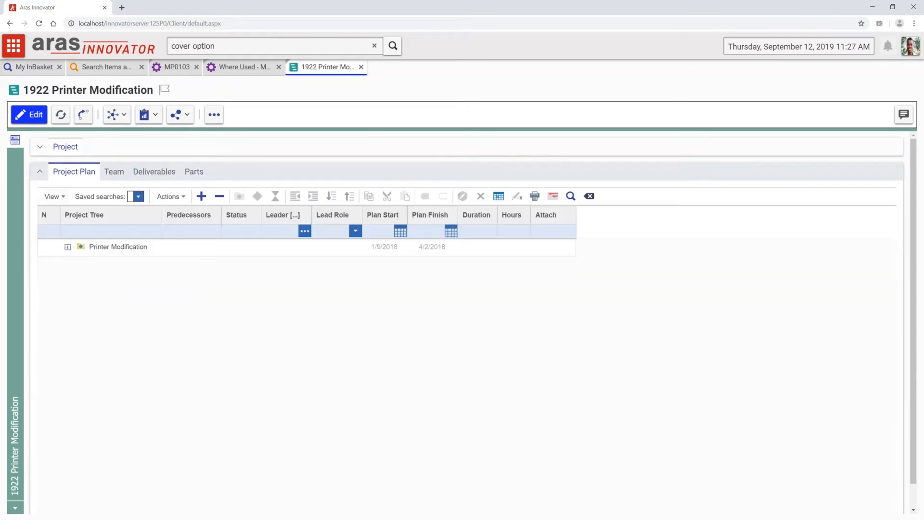
click(202, 197)
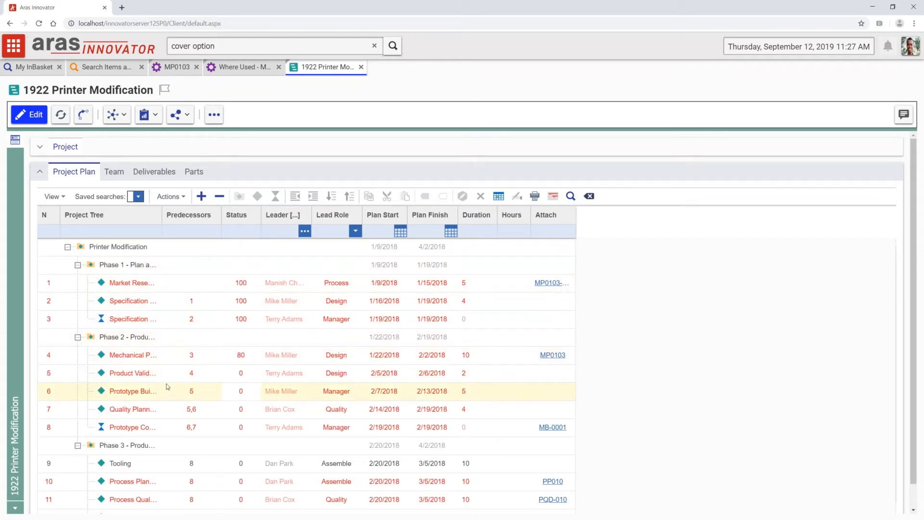
drag(161, 215, 208, 215)
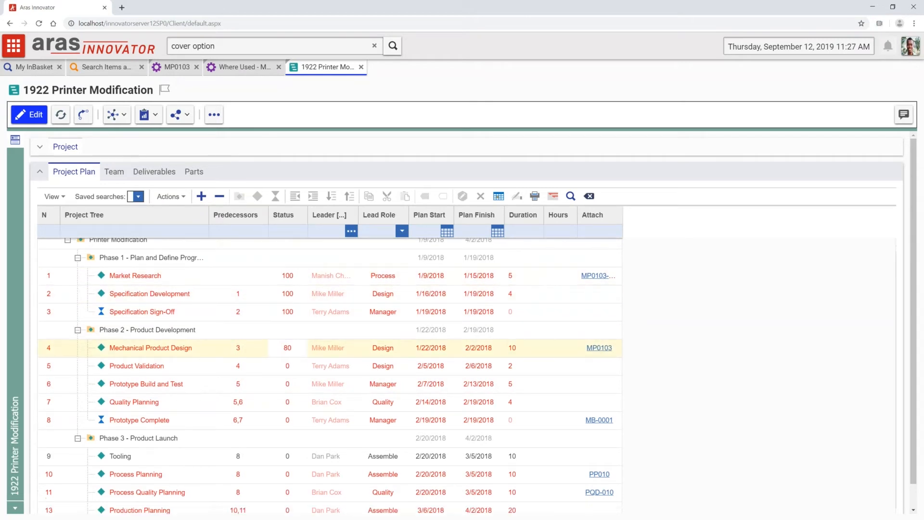
scroll(608, 385, down, 1)
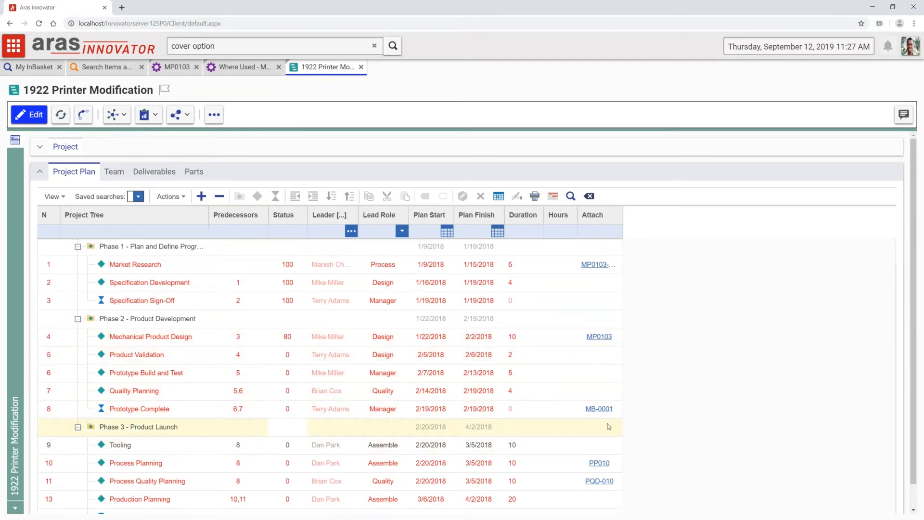
Open document MB-0001 attached to the Prototype Complete milestone and look through its packing list sections.
click(599, 409)
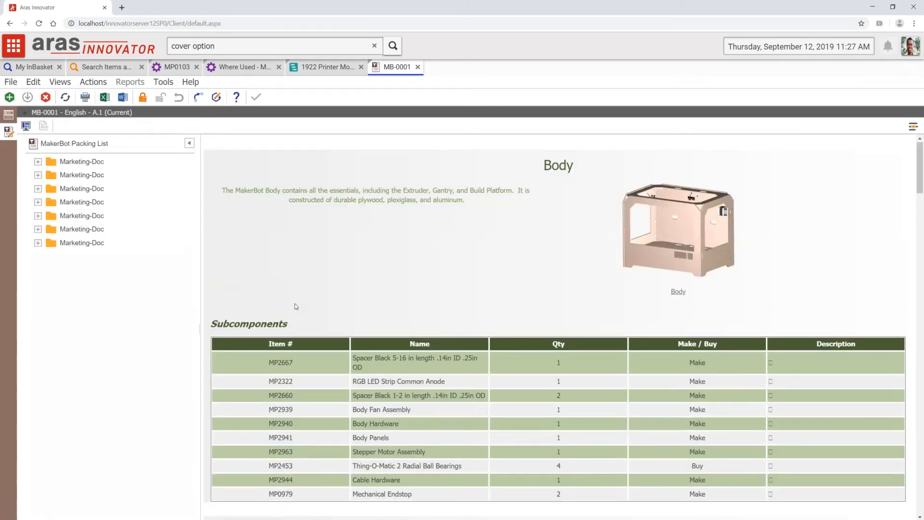
scroll(294, 303, down, 2)
scroll(294, 304, down, 10)
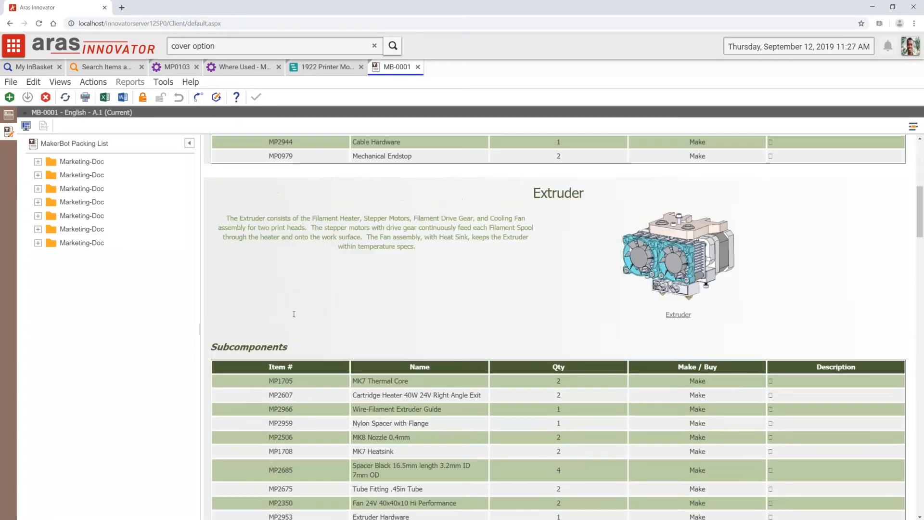
scroll(293, 314, down, 10)
scroll(293, 314, up, 7)
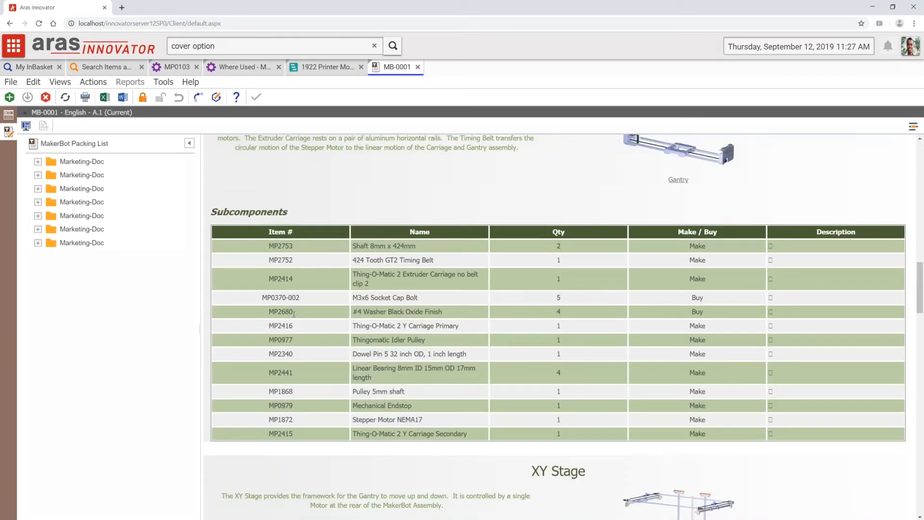
scroll(345, 162, up, 8)
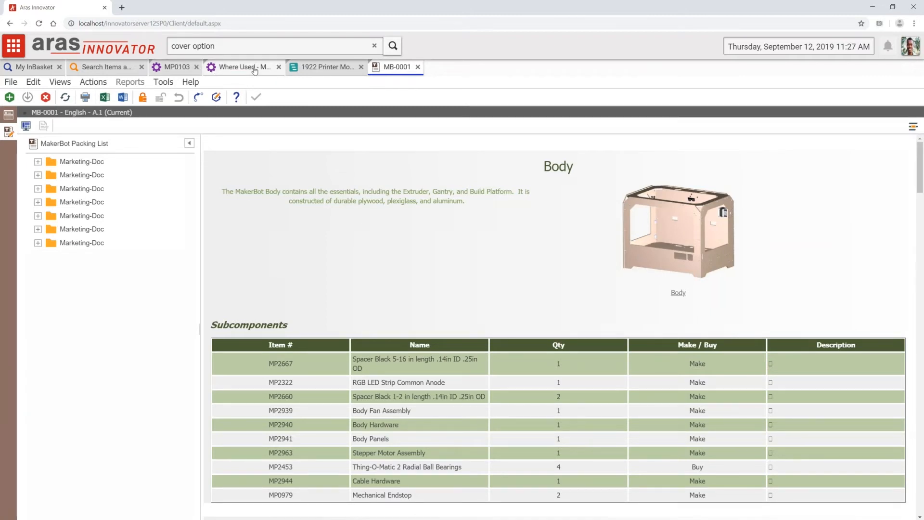
Return to the 1922 Printer Modification plan and open process plan PP010 attached to the Process Planning activity.
click(254, 69)
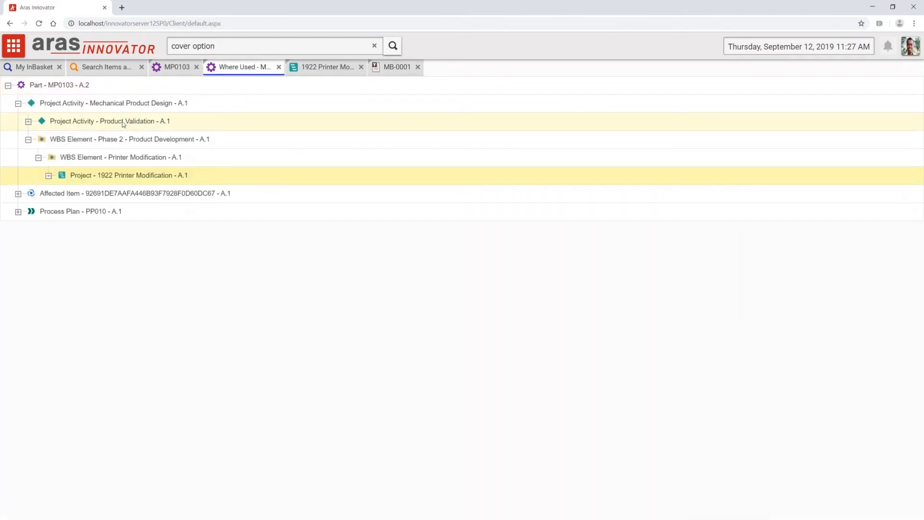
click(324, 68)
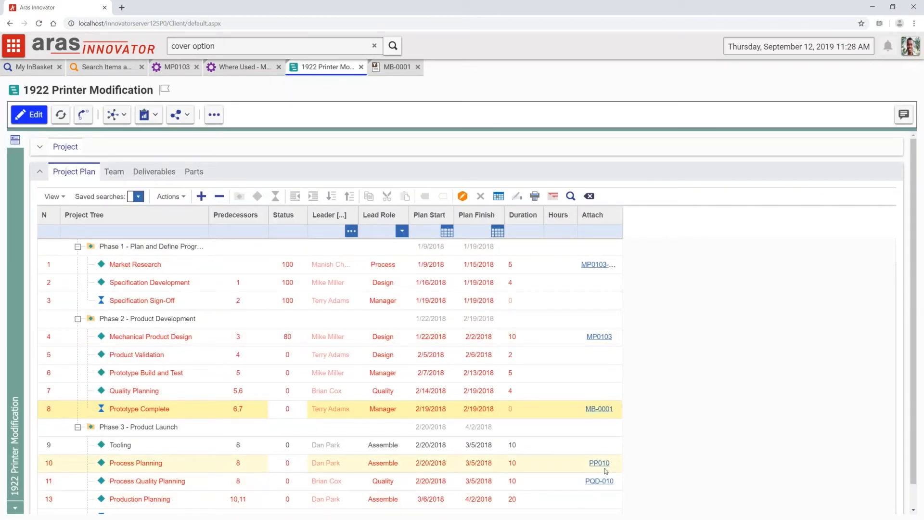
click(599, 463)
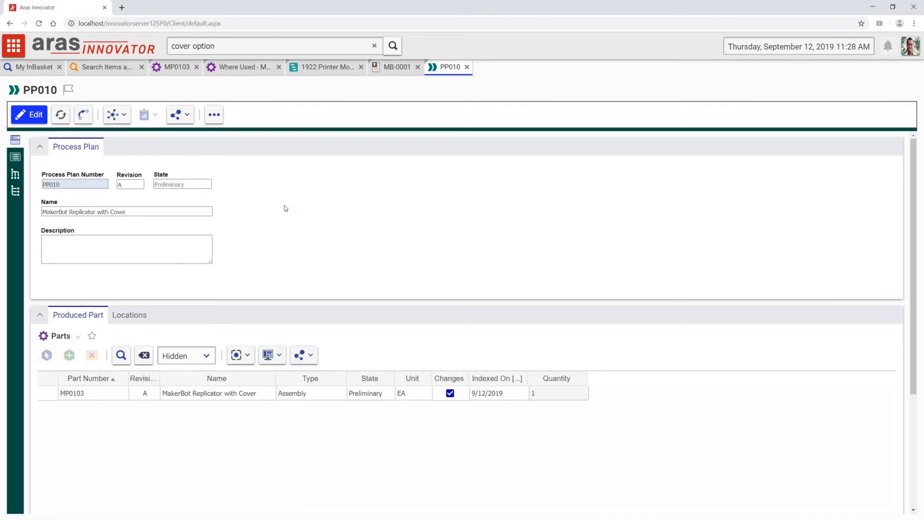
scroll(286, 208, down, 2)
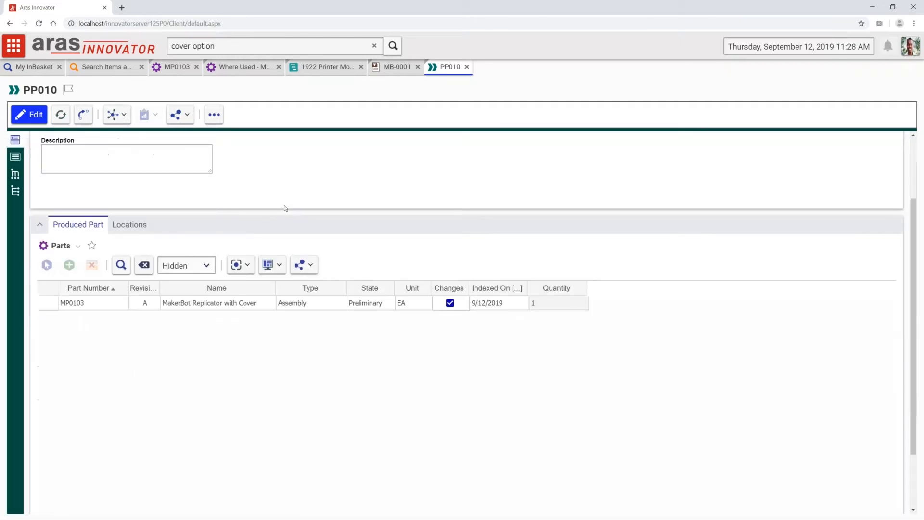
Display PP010's work instructions and examine the operations, parts and tools, comparing them with document MB-0001.
click(15, 162)
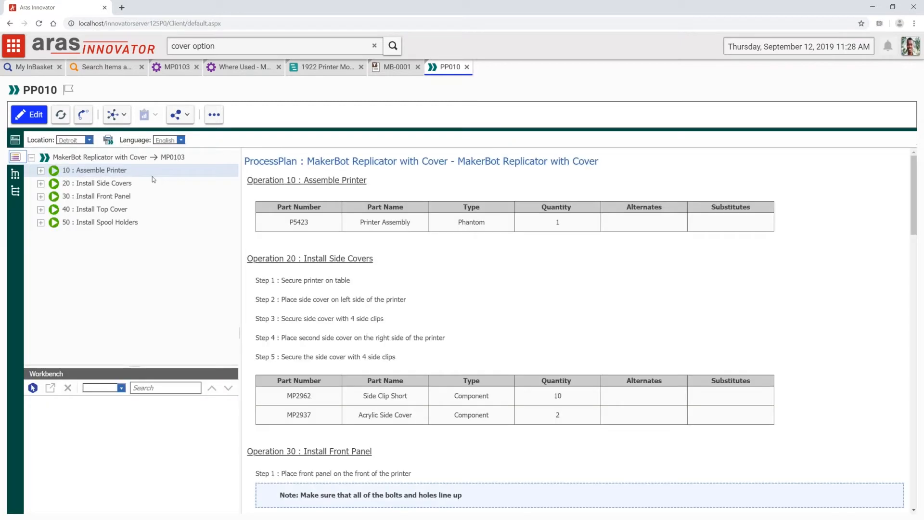
scroll(325, 300, down, 8)
scroll(325, 299, down, 5)
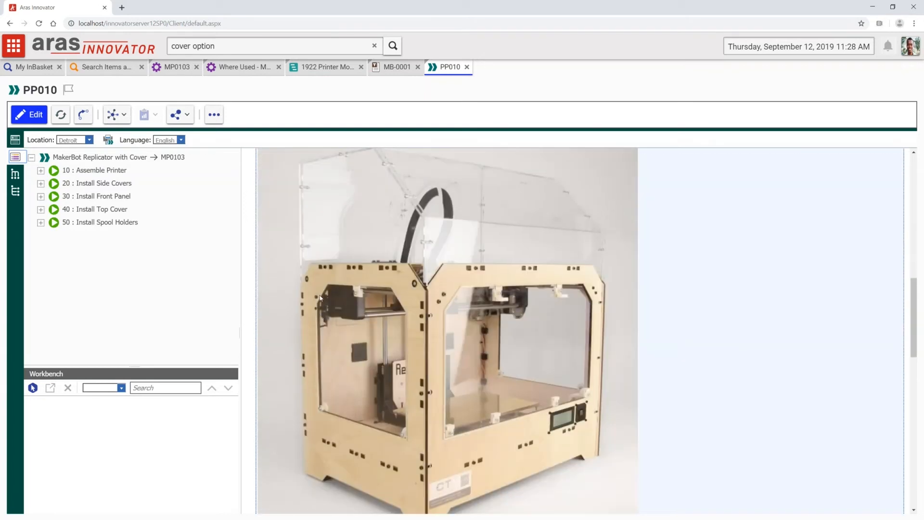
scroll(325, 299, up, 7)
click(381, 71)
scroll(362, 290, down, 3)
scroll(362, 290, up, 3)
click(443, 69)
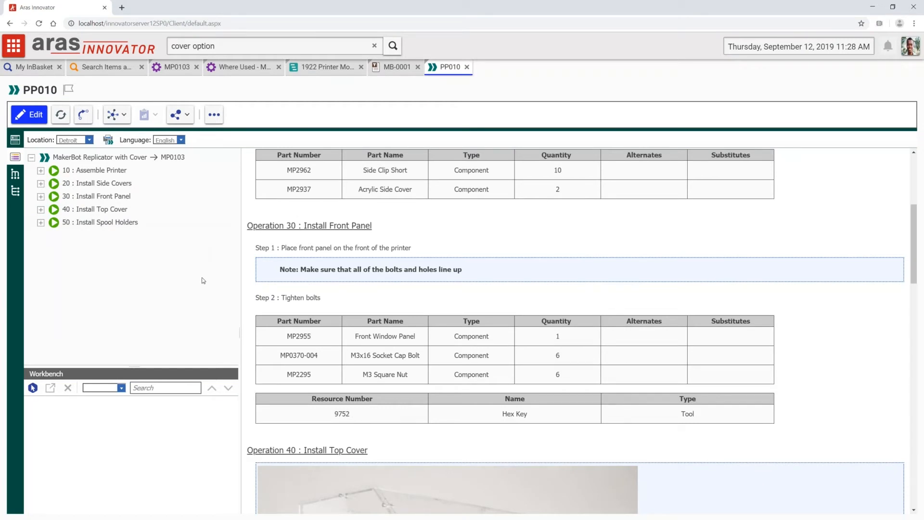
scroll(411, 284, down, 3)
scroll(411, 285, up, 2)
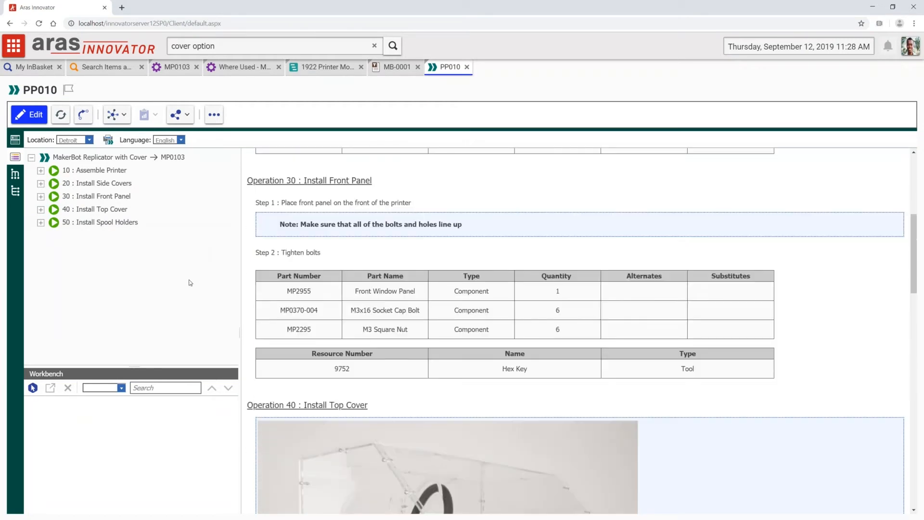
View PP010's engineering part structure for MP0103, followed by its manufacturing structure with operation numbers and planned flags.
click(16, 191)
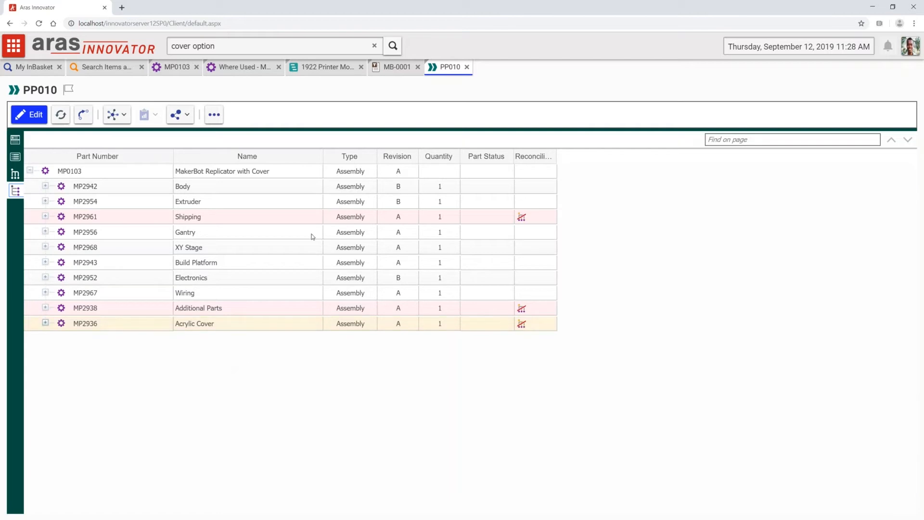
click(15, 174)
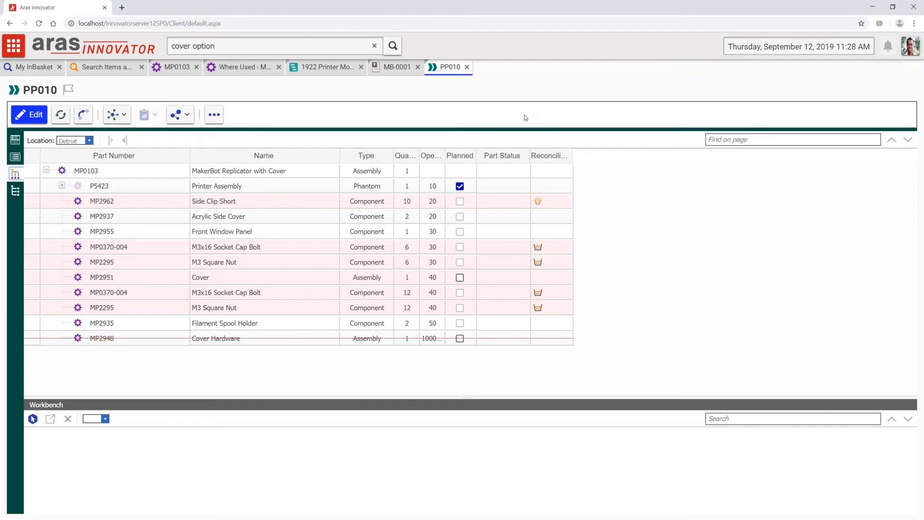
Go back to part MP0103, show its graph and open it in the Visual Part BOM view.
click(173, 67)
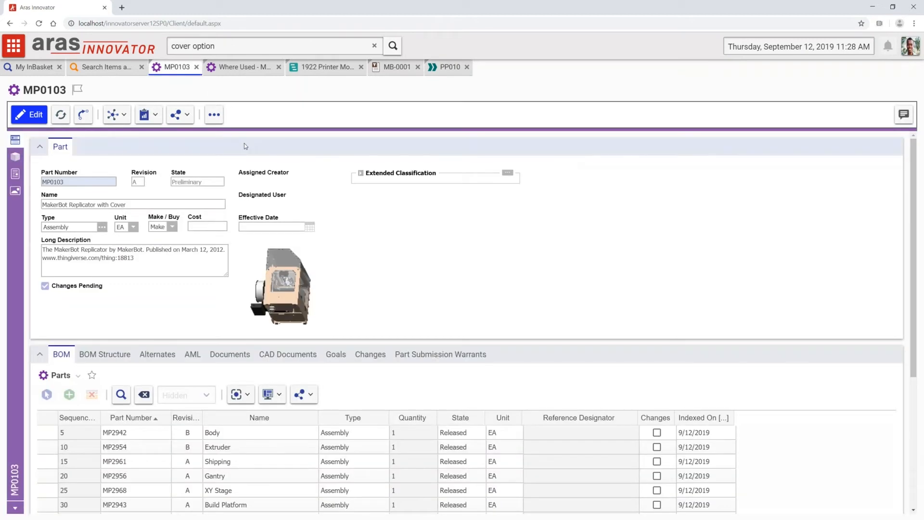
click(214, 115)
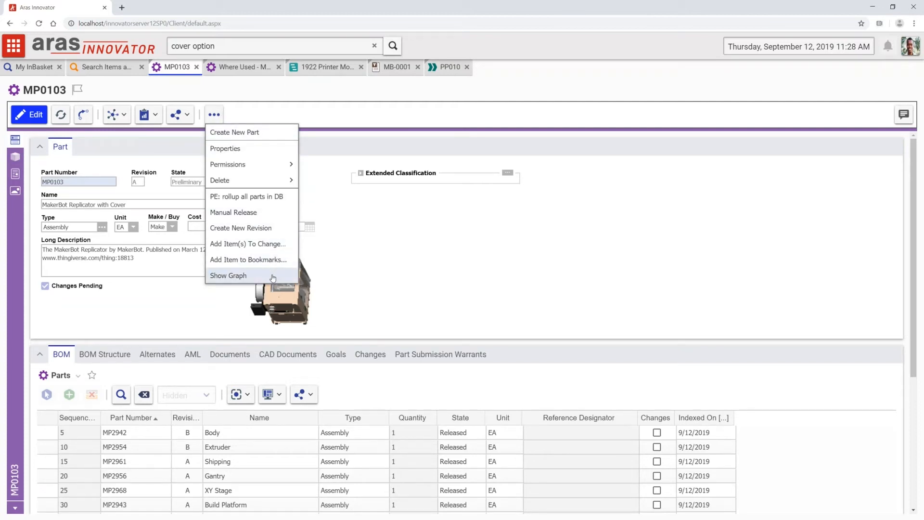
click(273, 278)
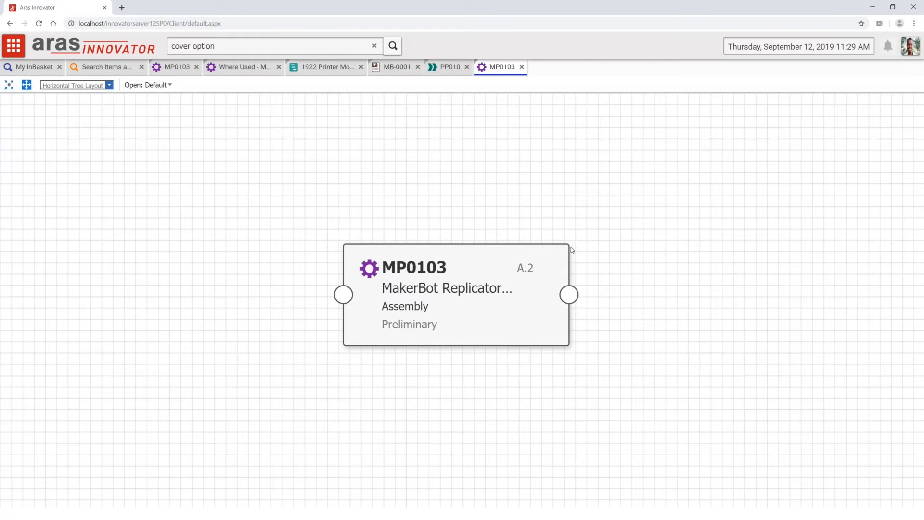
click(173, 90)
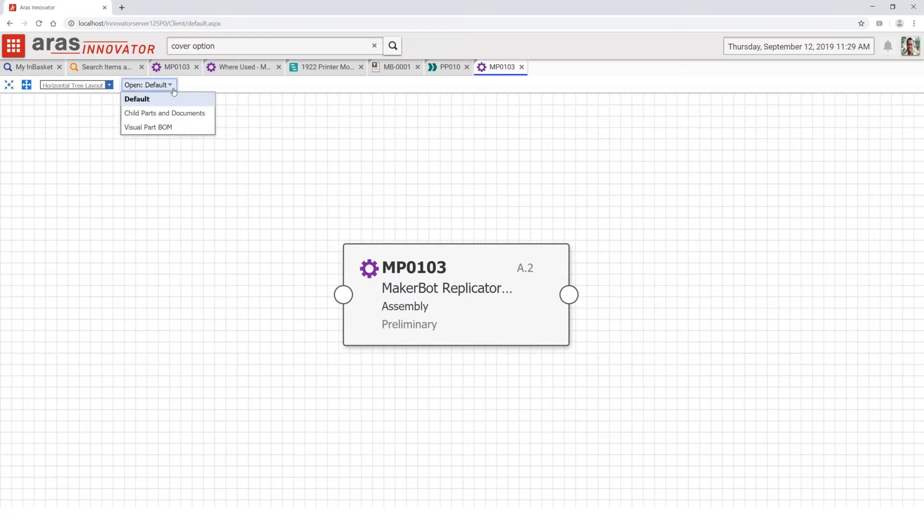
click(177, 127)
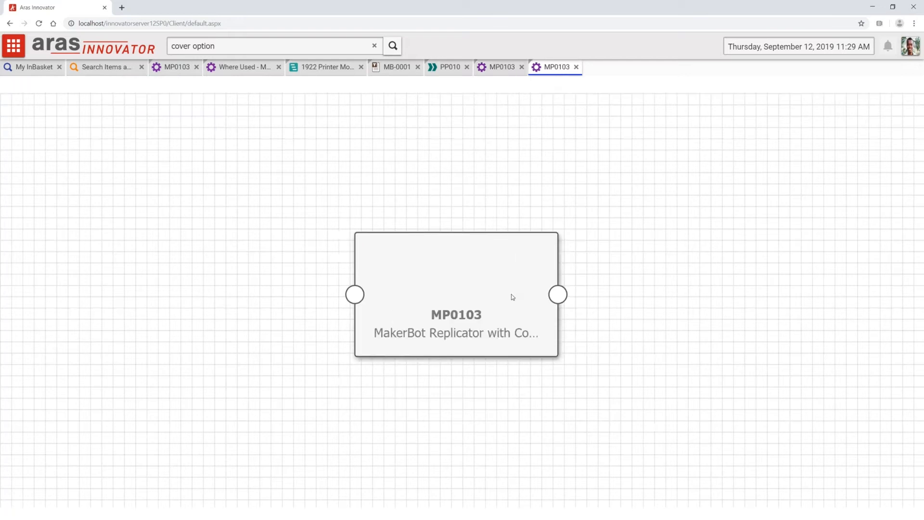
Expand the child parts of MP0103 in the visual BOM graph, including those of the Extruder MP2954.
click(558, 294)
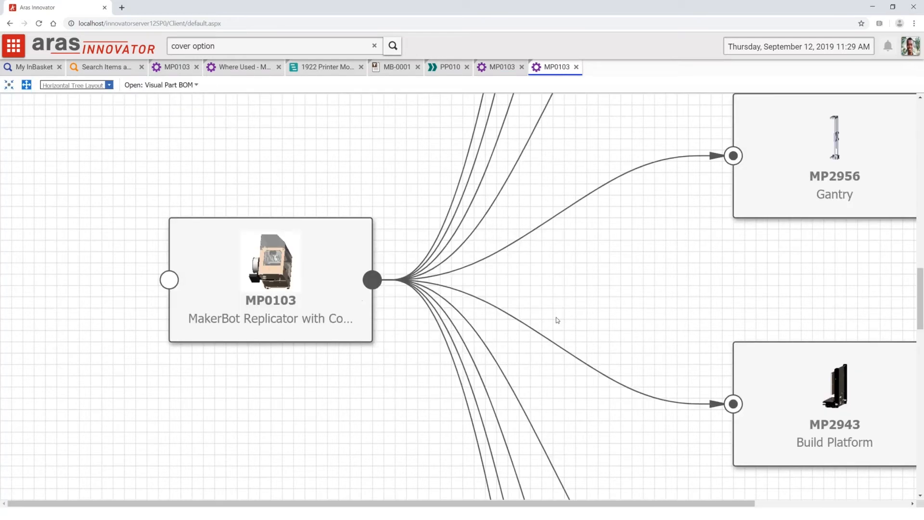
scroll(555, 318, down, 5)
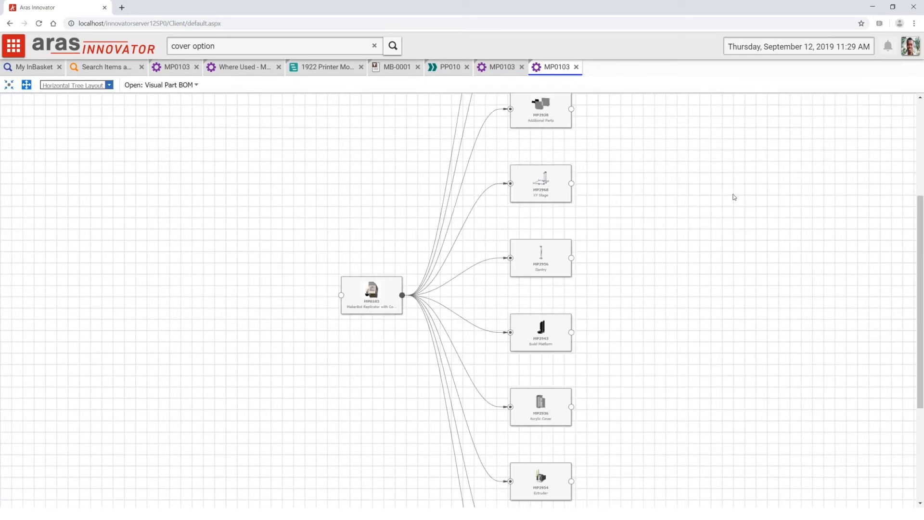
click(572, 482)
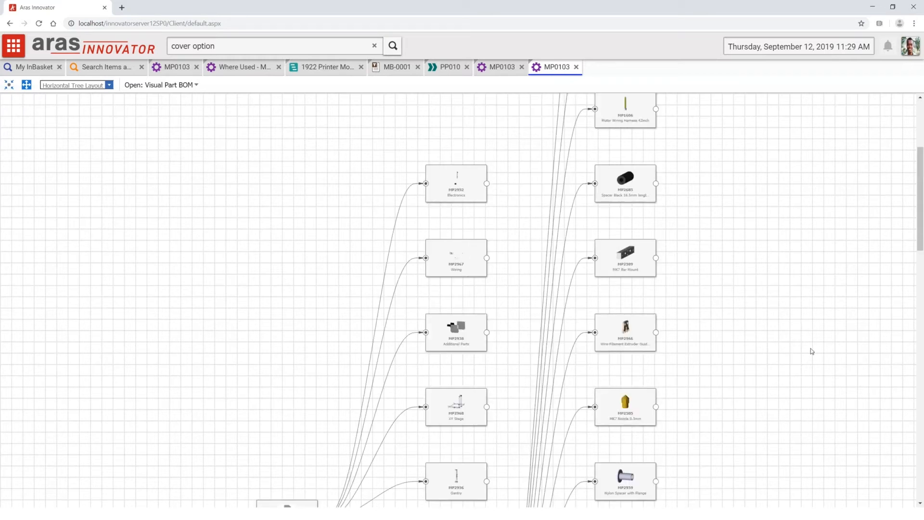